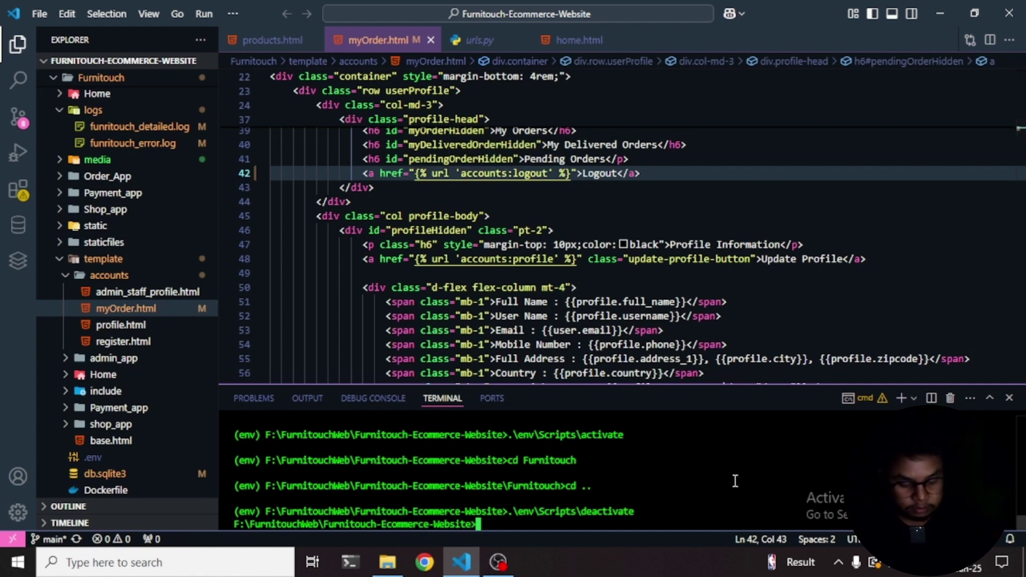
# - Activate the env virtual environment and run the Django server from the Furnitouch folder
pyautogui.write('.\\env\\Scripts')
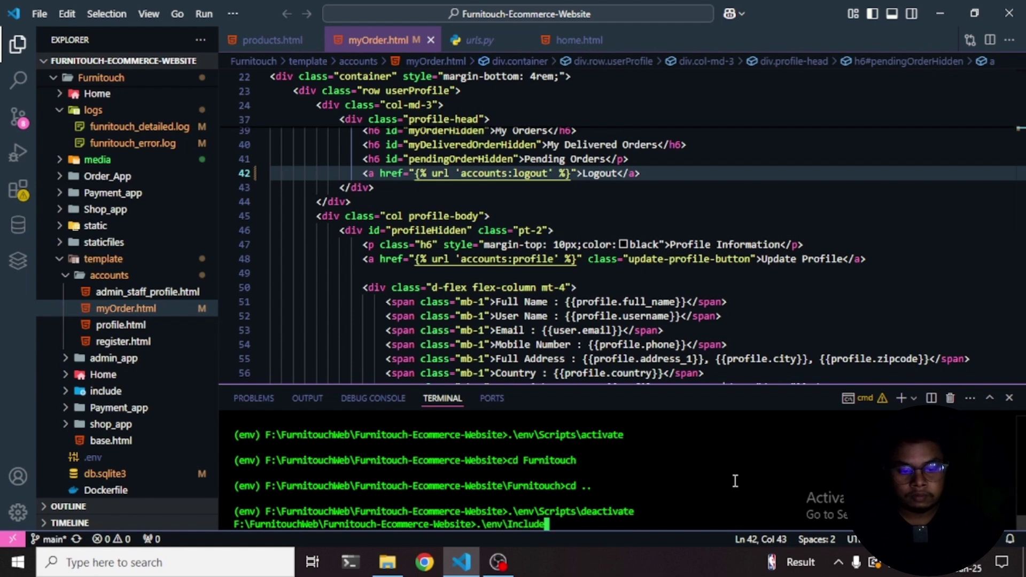
pyautogui.write('\\activate')
pyautogui.press('Return')
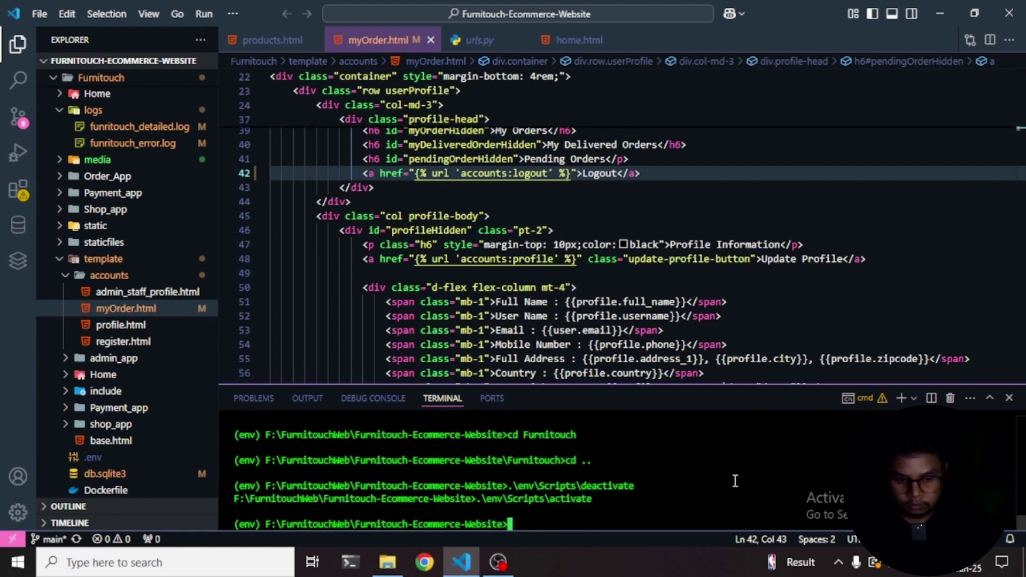
pyautogui.write('cd Furnitouch')
pyautogui.press('Return')
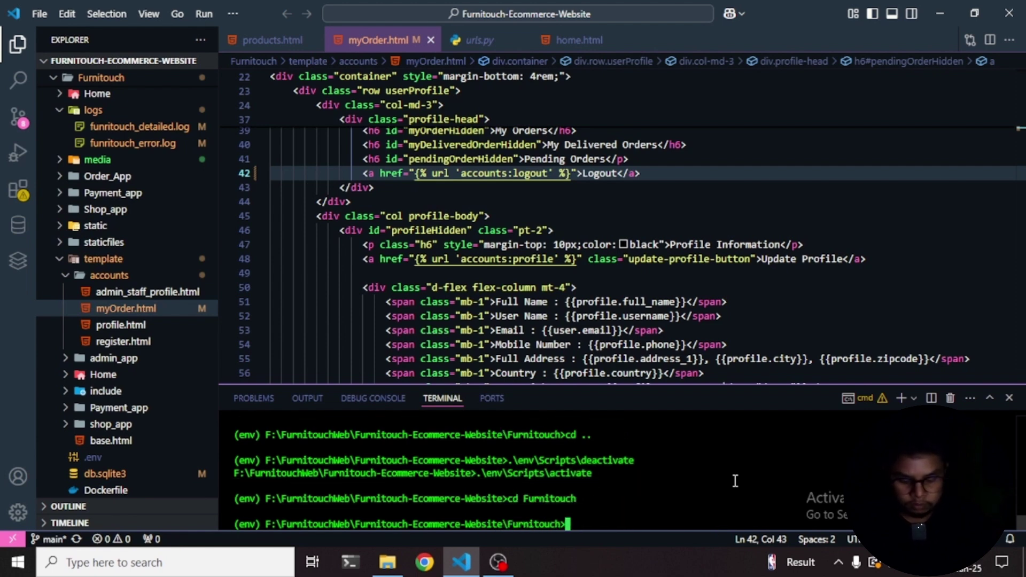
pyautogui.write('py manage.py ')
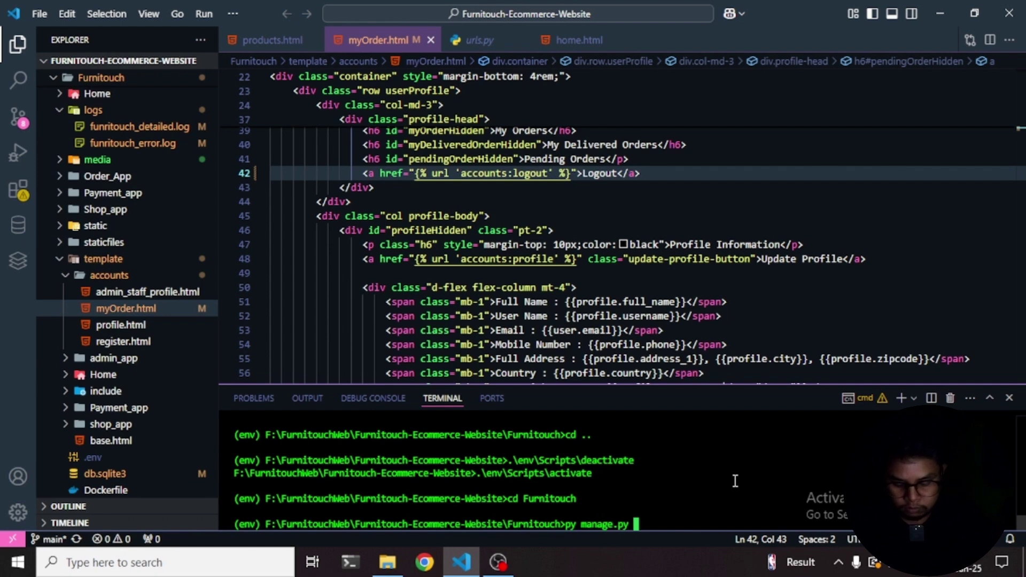
pyautogui.write('runserver')
pyautogui.press('Return')
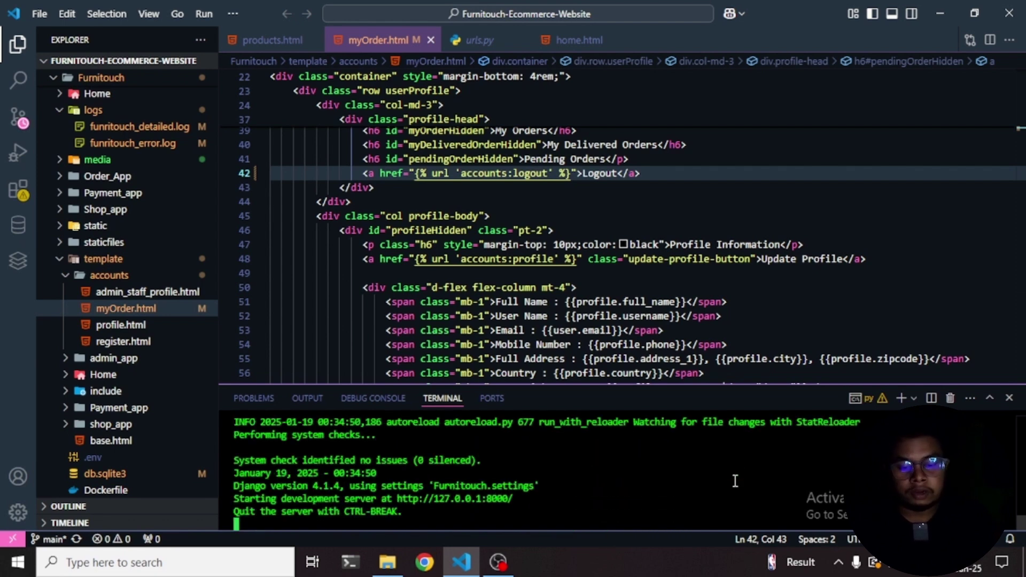
pyautogui.click(424, 562)
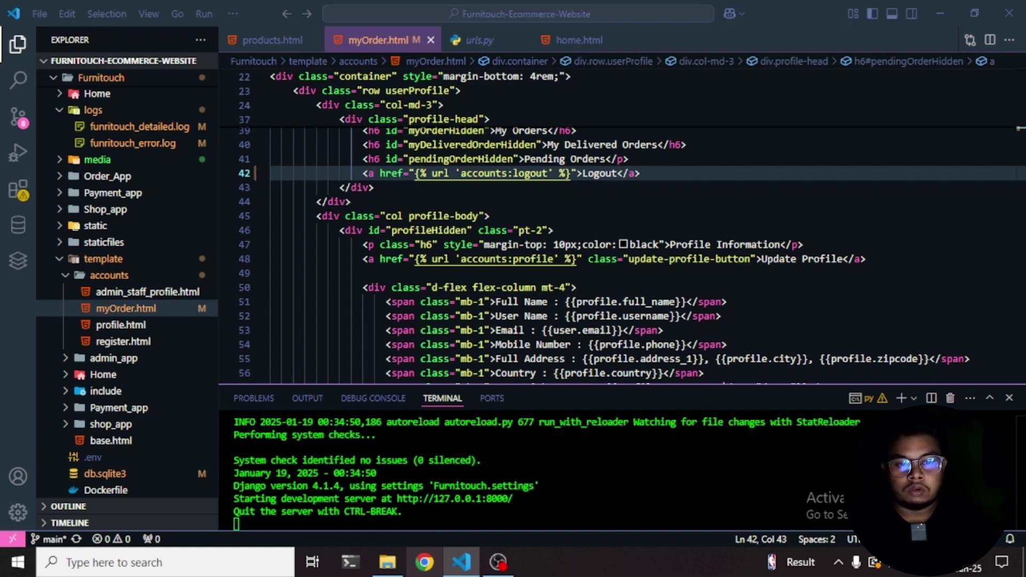
# - Open a browser window under the first profile and load the store at 127.0.0.1:8000
pyautogui.click(738, 234)
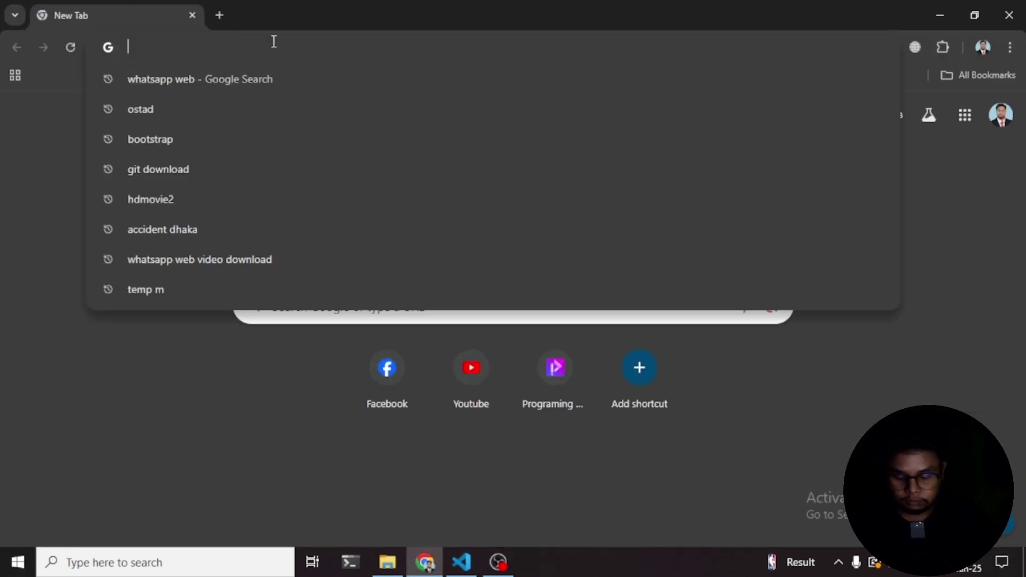
pyautogui.write('http://127.0.0.1:8000')
pyautogui.press('Return')
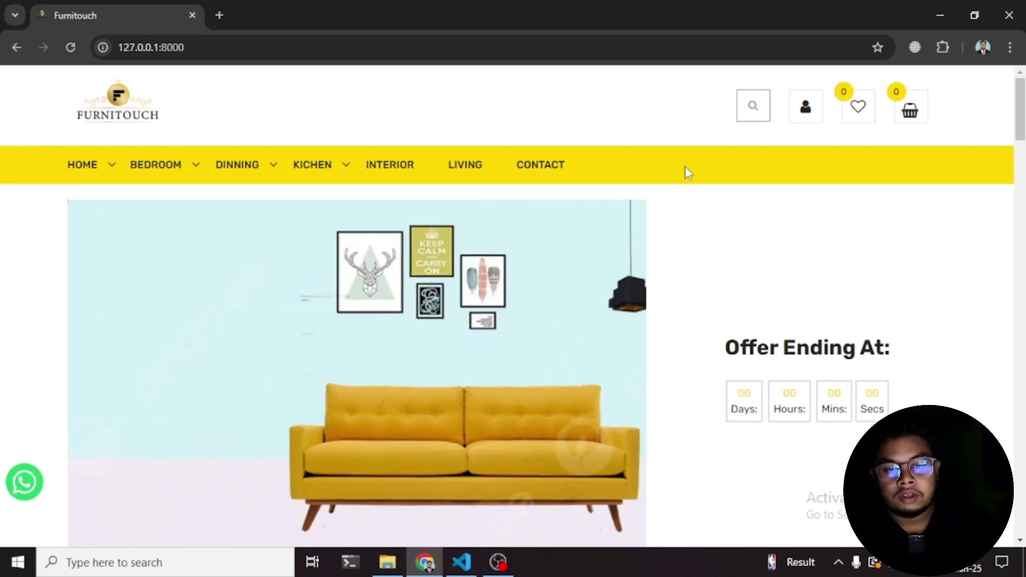
# - Scroll through the home page's Sofa Set banner, Our Top Collection categories and blog posts
pyautogui.scroll(-3, 661, 211)
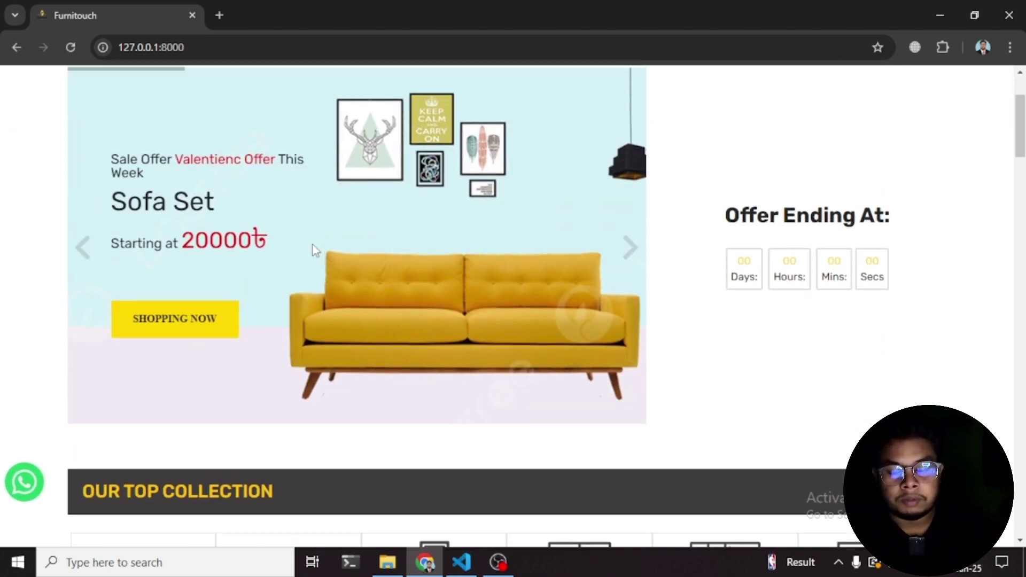
pyautogui.scroll(2, 312, 244)
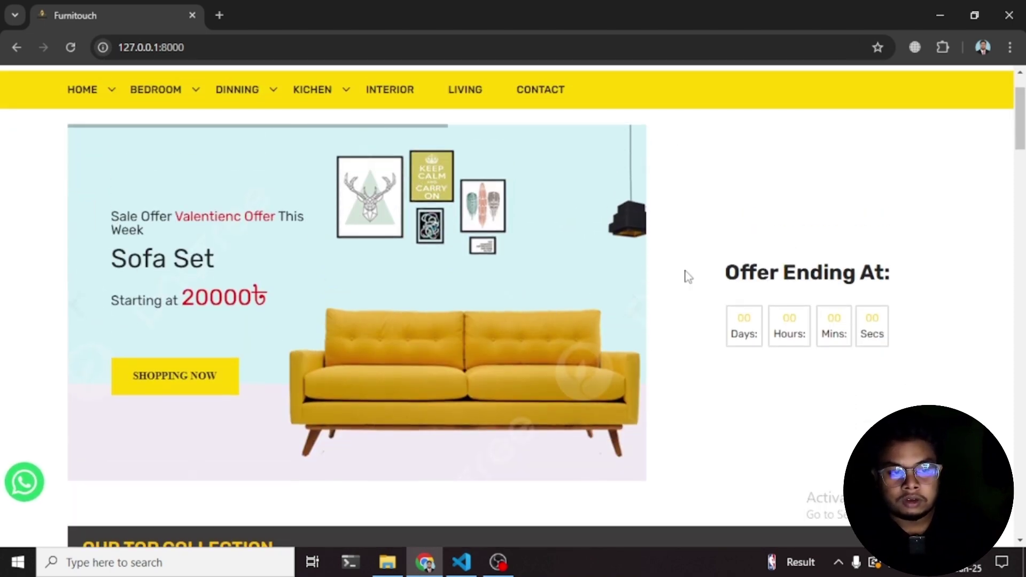
pyautogui.scroll(-5, 682, 274)
pyautogui.scroll(5, 687, 270)
pyautogui.scroll(-6, 684, 272)
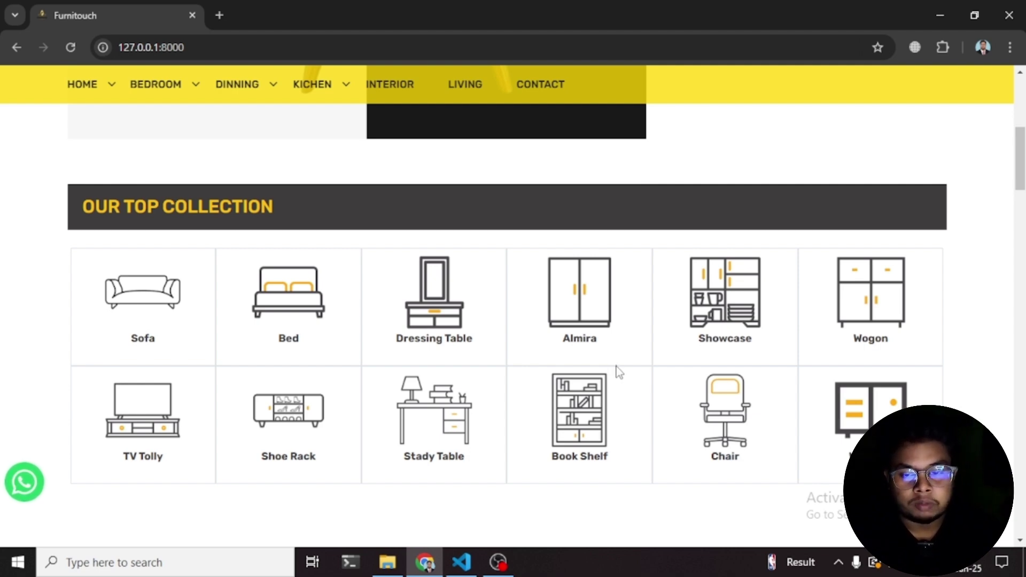
pyautogui.scroll(-5, 616, 288)
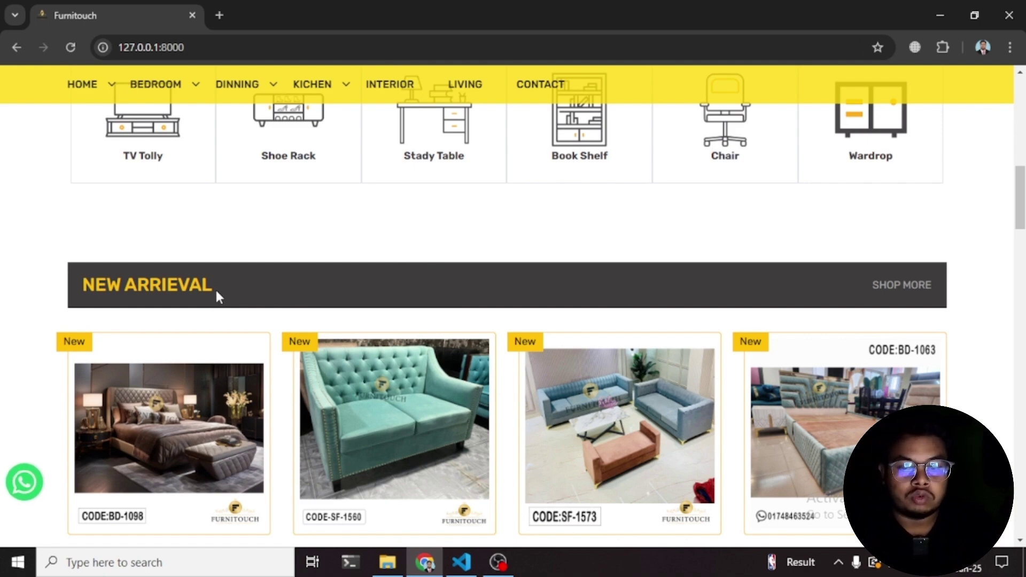
pyautogui.scroll(-10, 216, 291)
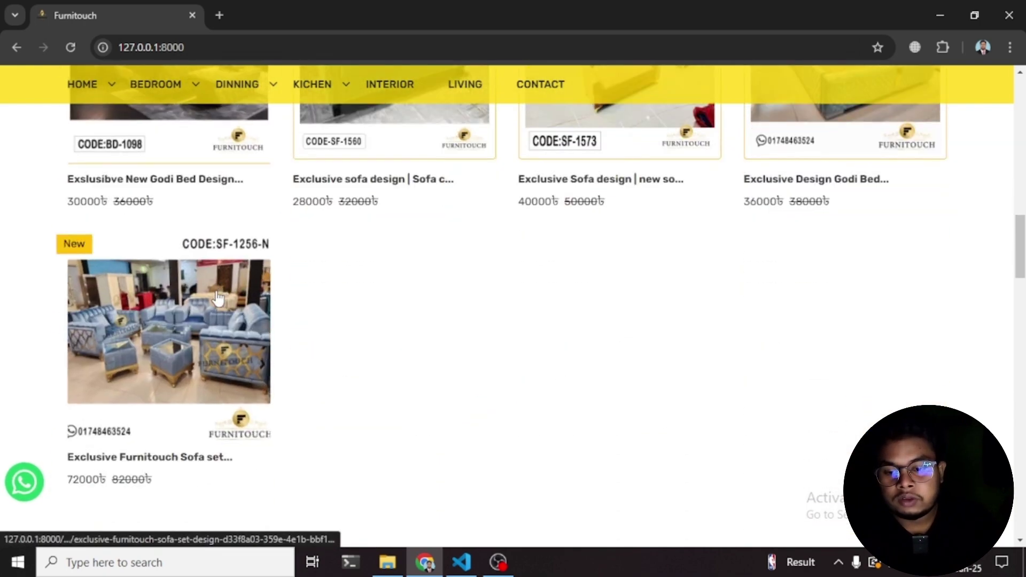
pyautogui.scroll(-1, 233, 304)
pyautogui.scroll(-11, 232, 314)
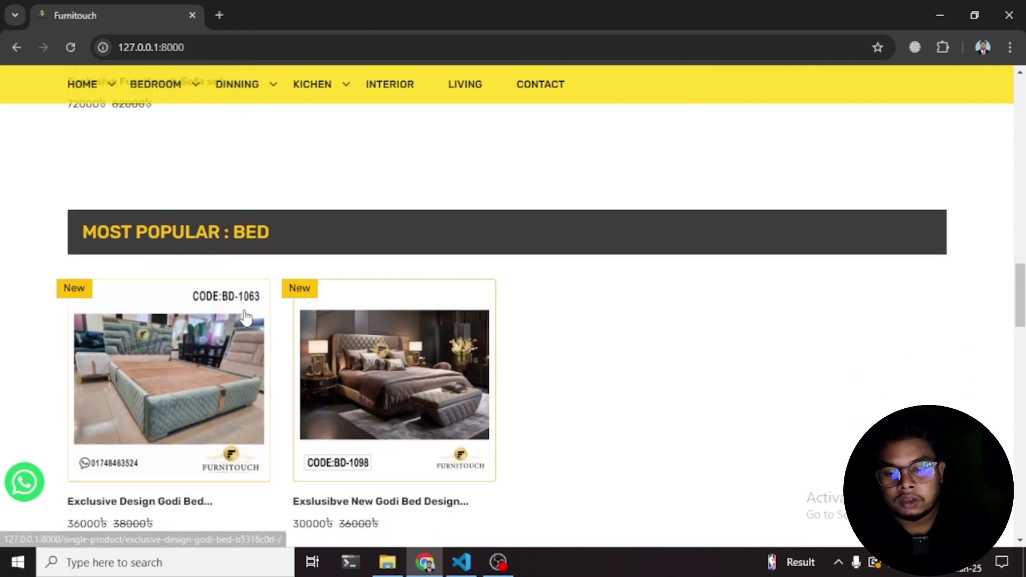
pyautogui.scroll(-9, 336, 299)
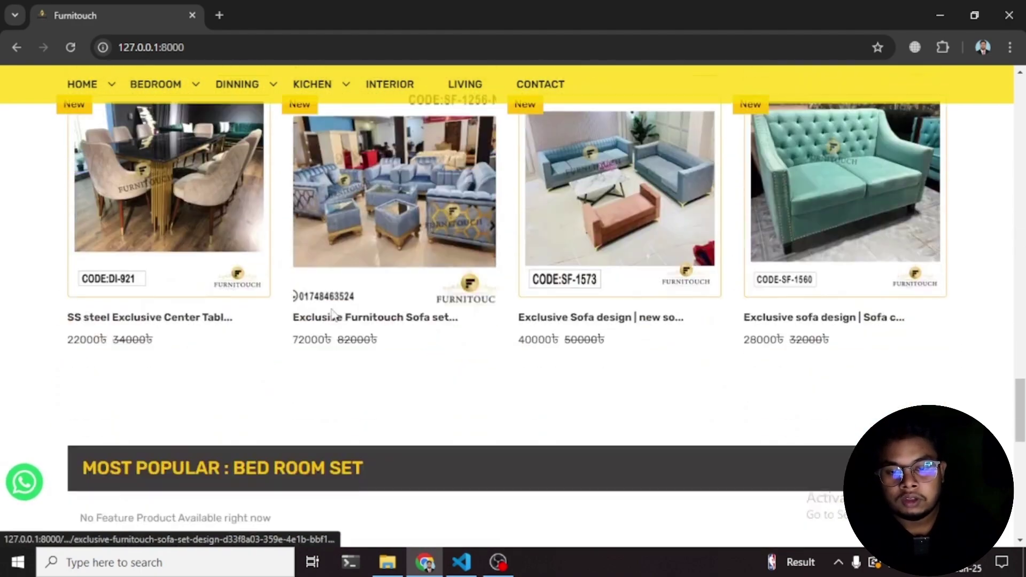
pyautogui.scroll(7, 291, 284)
pyautogui.scroll(-1, 334, 270)
pyautogui.scroll(-8, 333, 270)
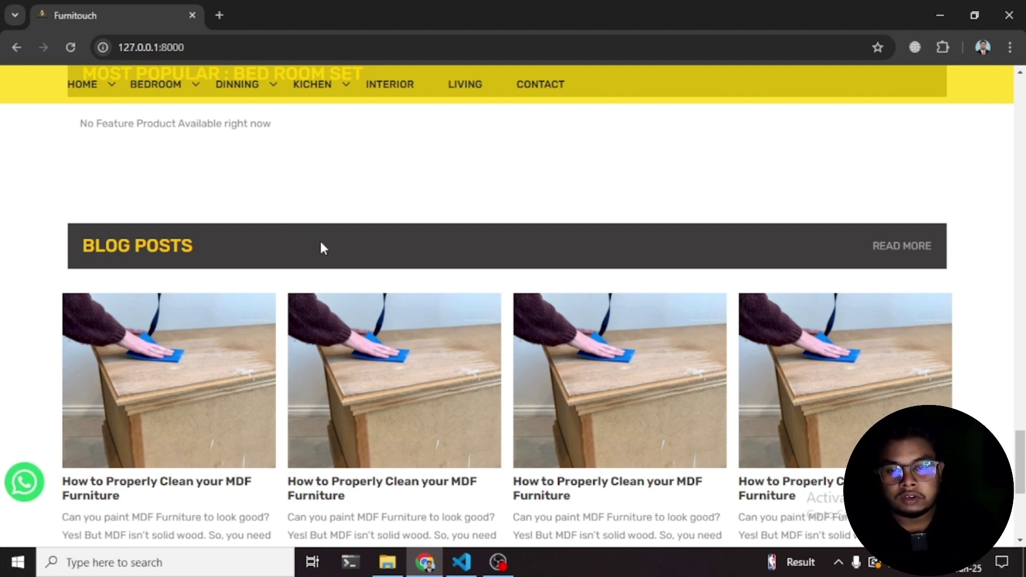
pyautogui.scroll(-5, 323, 240)
pyautogui.scroll(20, 322, 243)
pyautogui.scroll(15, 323, 247)
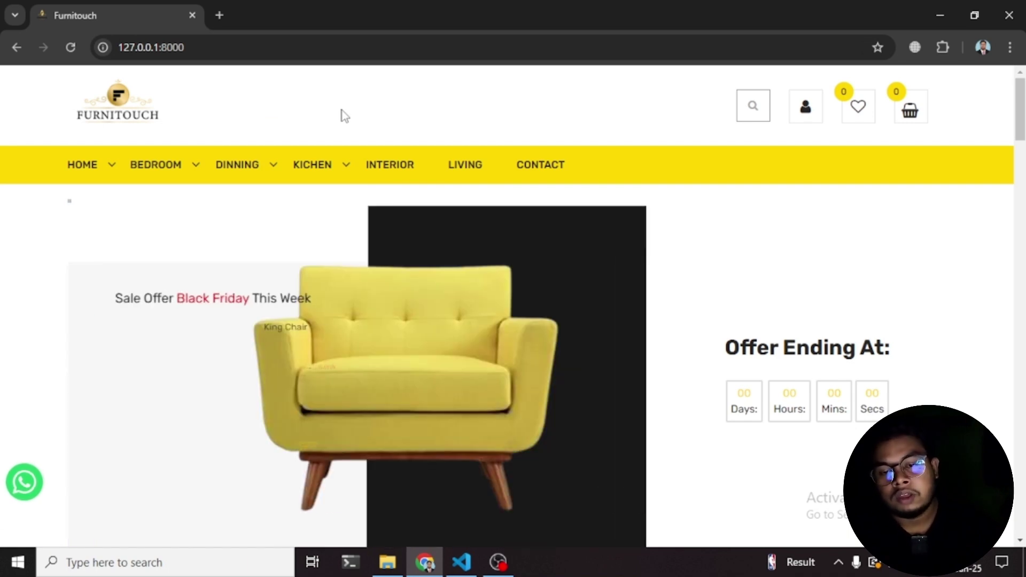
# - Show the Bedroom menu's subcategories: Bed, Dressing Table, Almira, Wardrop and Bedroom Set
pyautogui.moveTo(159, 171)
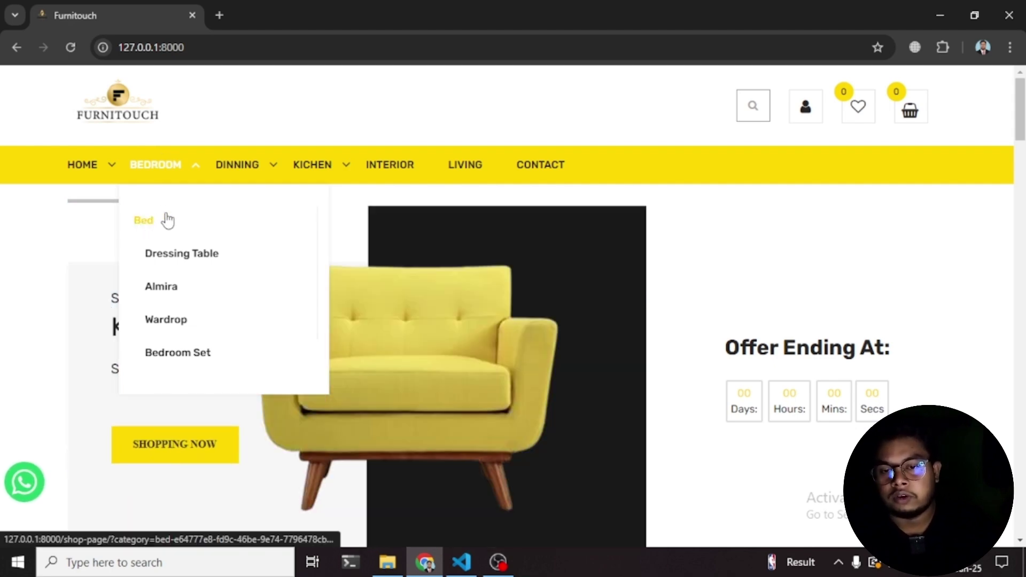
# - Browse the Bed products, then all products in the Living category
pyautogui.click(149, 228)
pyautogui.scroll(-10, 321, 267)
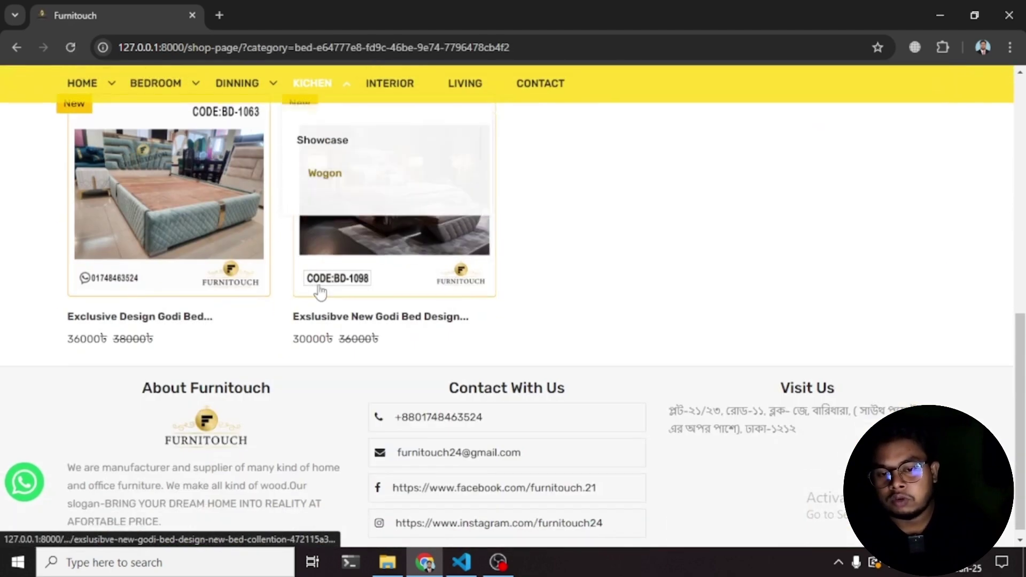
pyautogui.scroll(10, 422, 255)
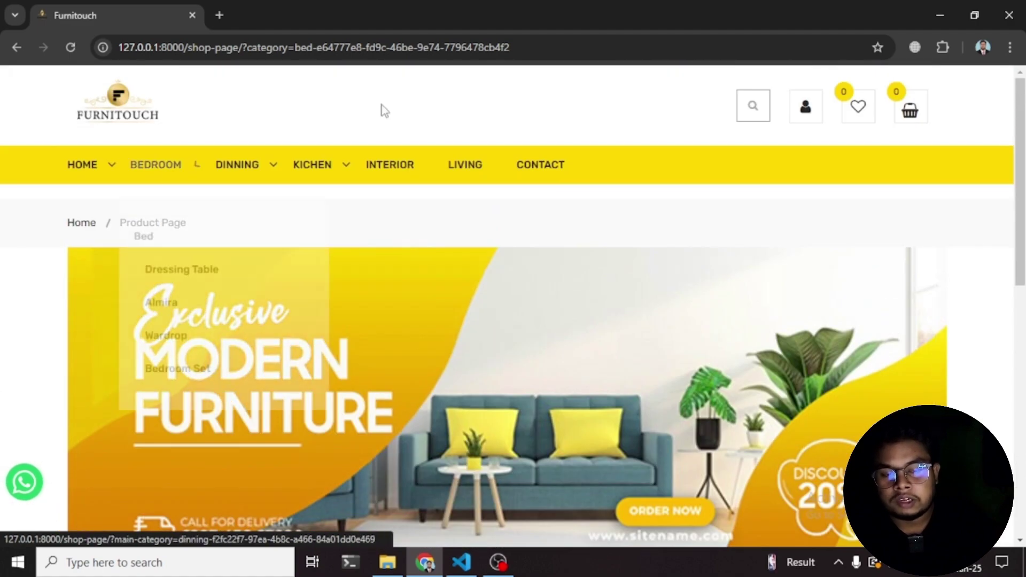
pyautogui.moveTo(468, 175)
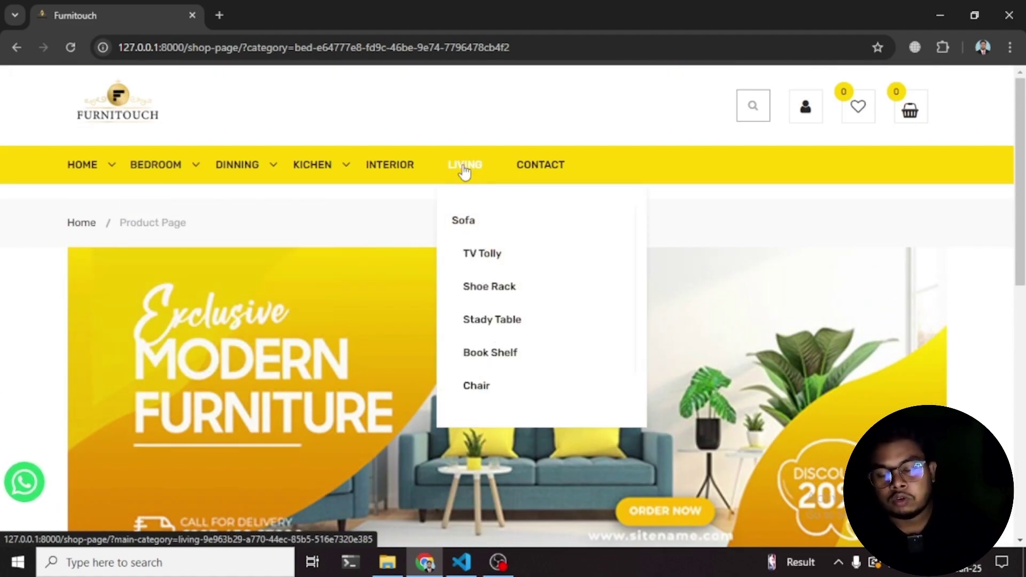
pyautogui.click(465, 172)
pyautogui.scroll(-5, 465, 171)
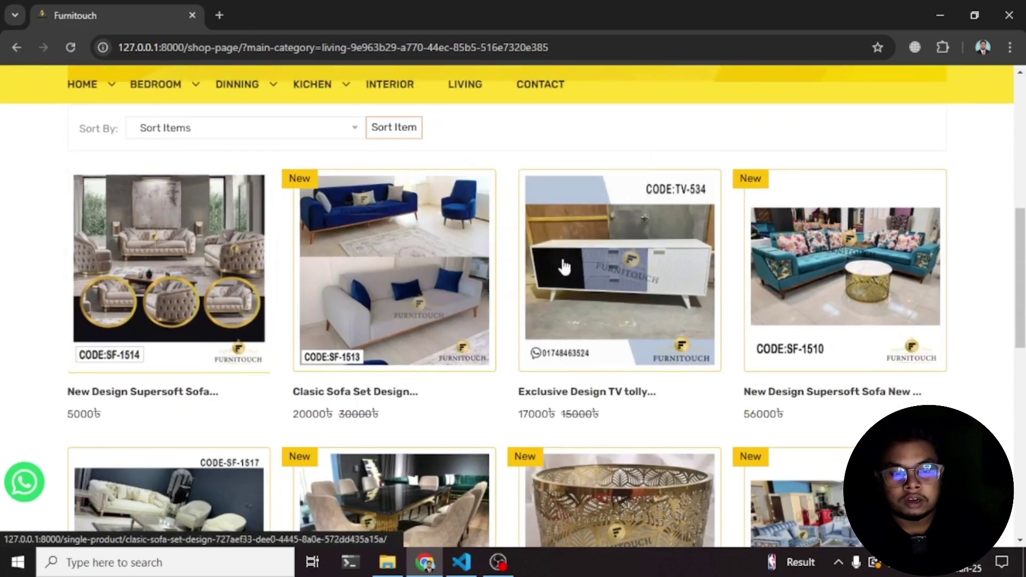
pyautogui.scroll(-3, 609, 296)
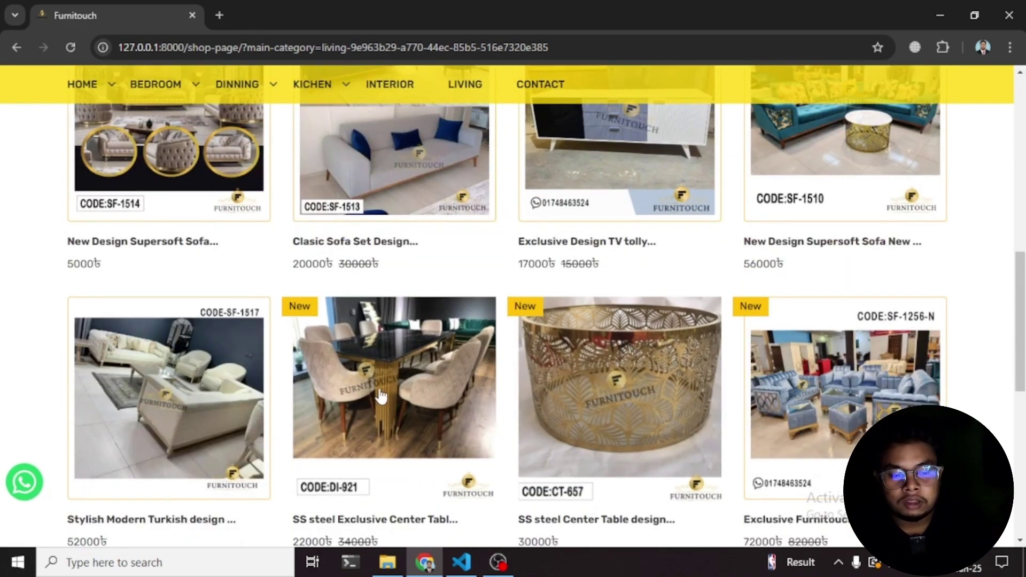
pyautogui.scroll(-5, 201, 408)
pyautogui.scroll(7, 460, 388)
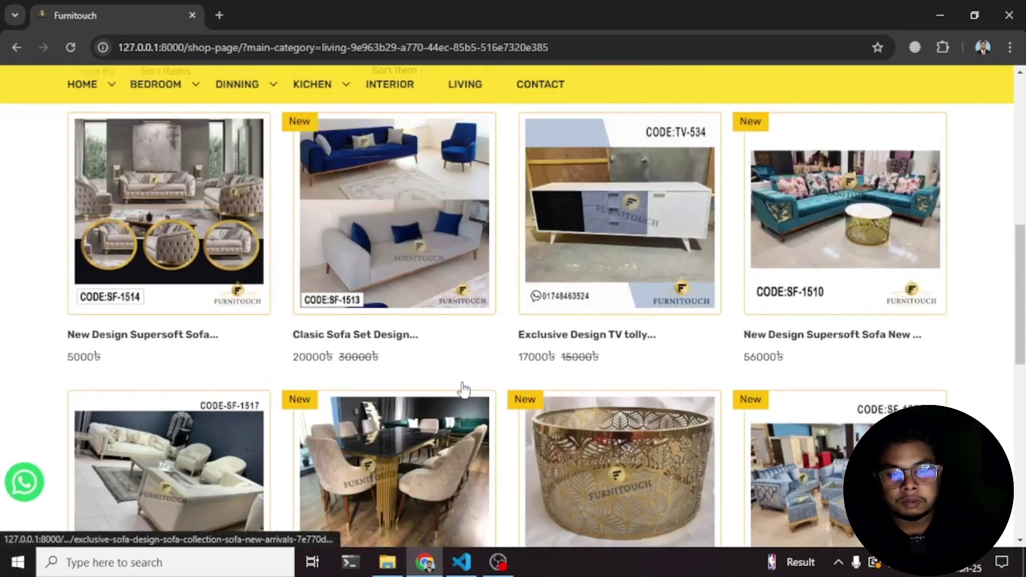
pyautogui.scroll(8, 463, 389)
# - Filter to Sofa products and open the Exclusive sofa design, priced 28000 ৳
pyautogui.moveTo(470, 184)
pyautogui.click(462, 220)
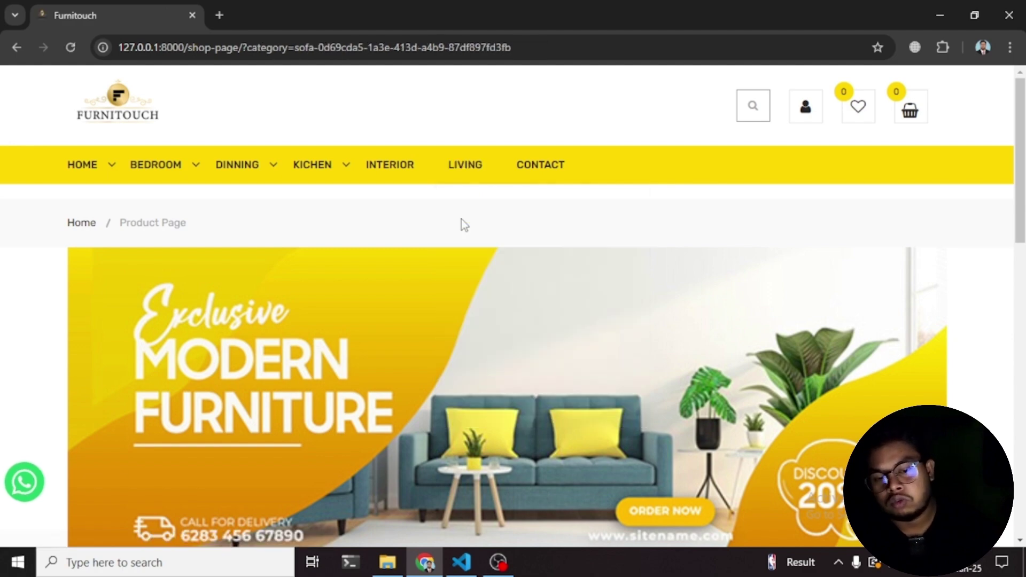
pyautogui.scroll(-6, 463, 219)
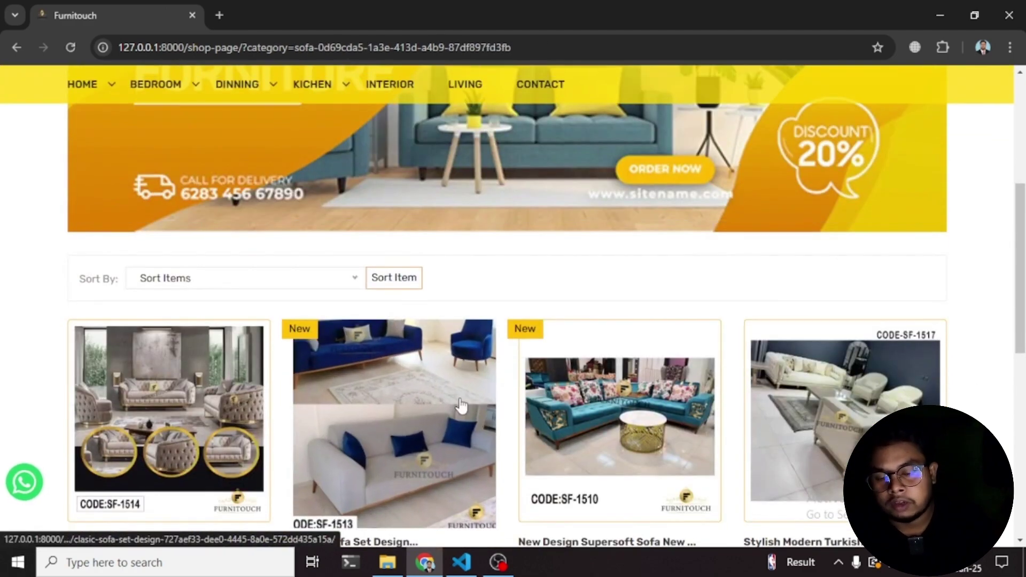
pyautogui.scroll(6, 470, 398)
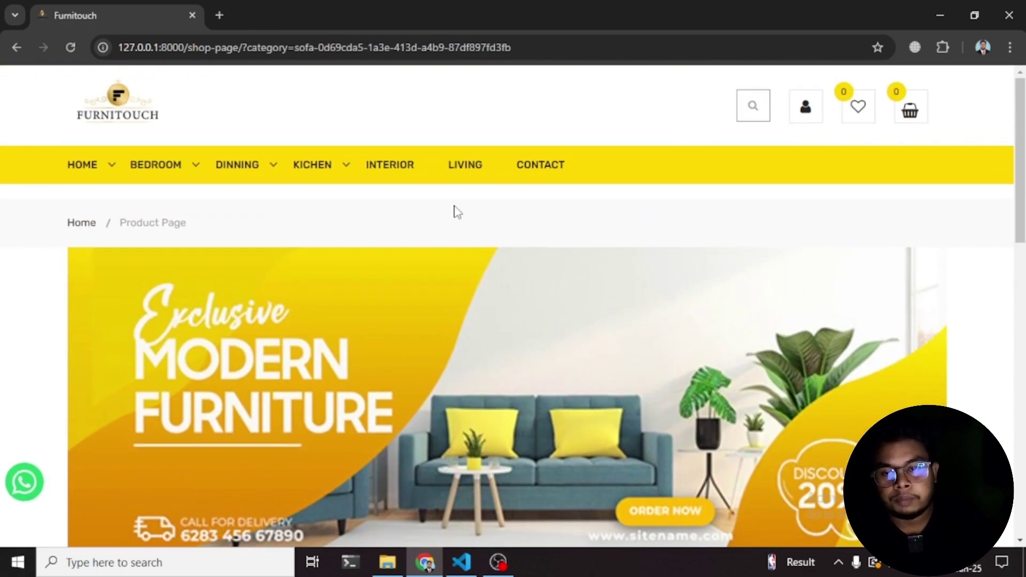
pyautogui.scroll(-8, 497, 133)
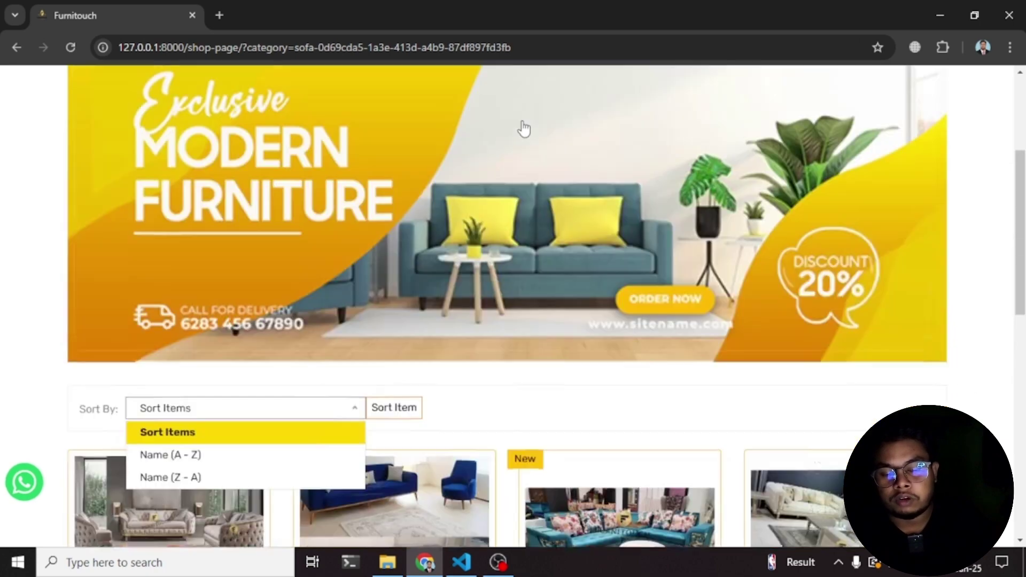
pyautogui.scroll(-3, 528, 135)
pyautogui.click(845, 454)
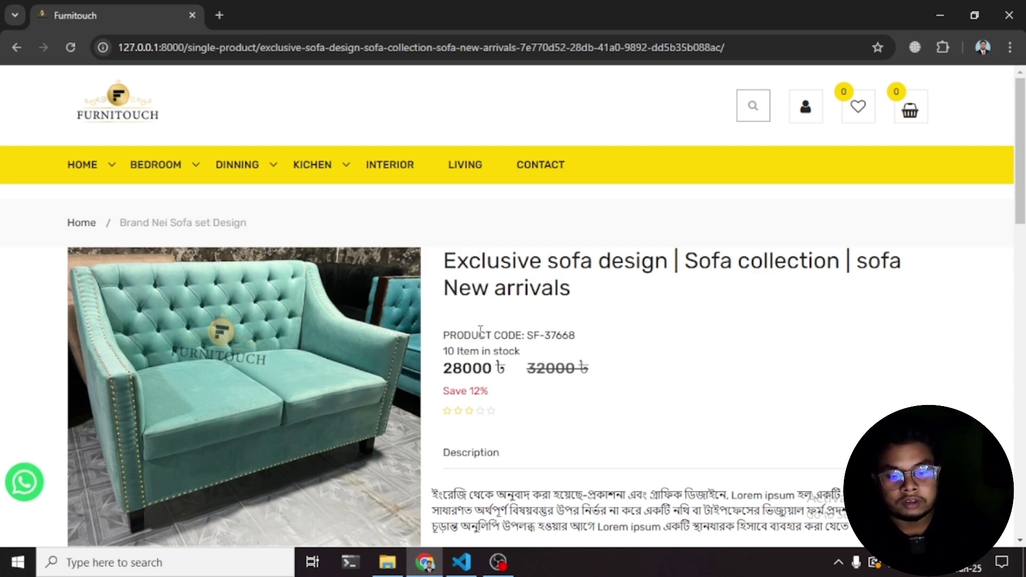
pyautogui.moveTo(444, 338); pyautogui.dragTo(569, 336)
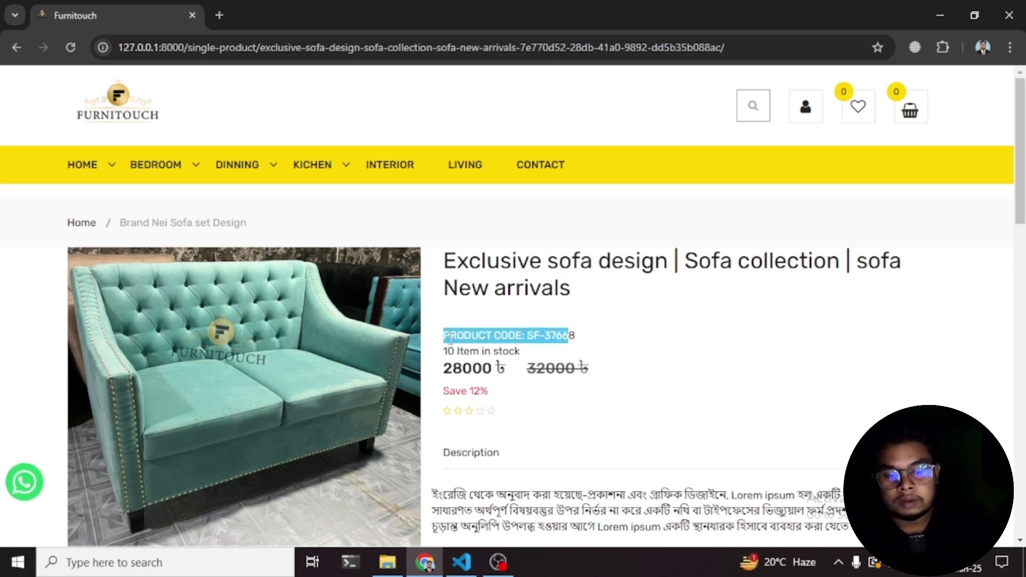
pyautogui.moveTo(441, 351); pyautogui.dragTo(526, 348)
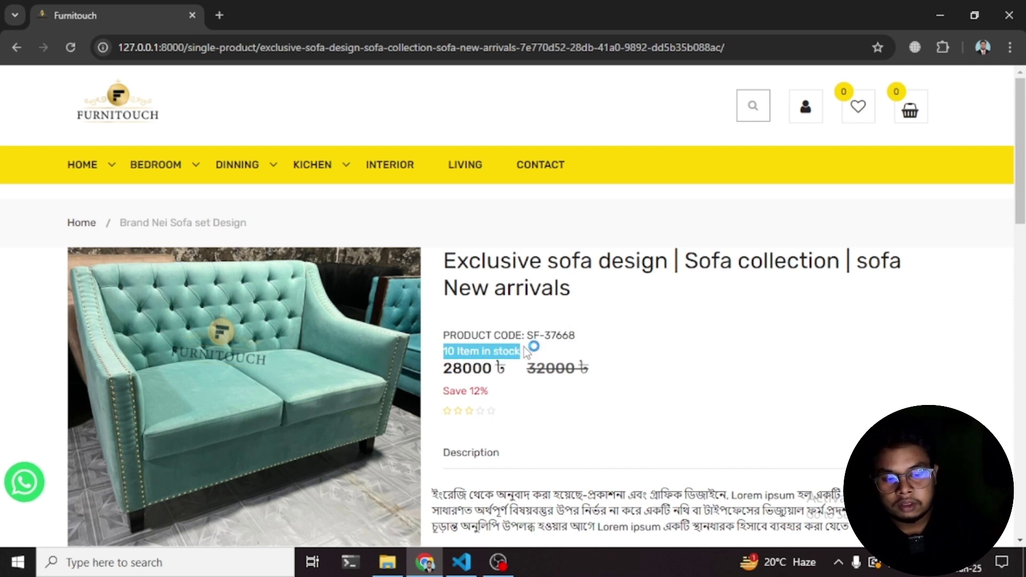
pyautogui.scroll(-4, 533, 345)
pyautogui.scroll(1, 432, 234)
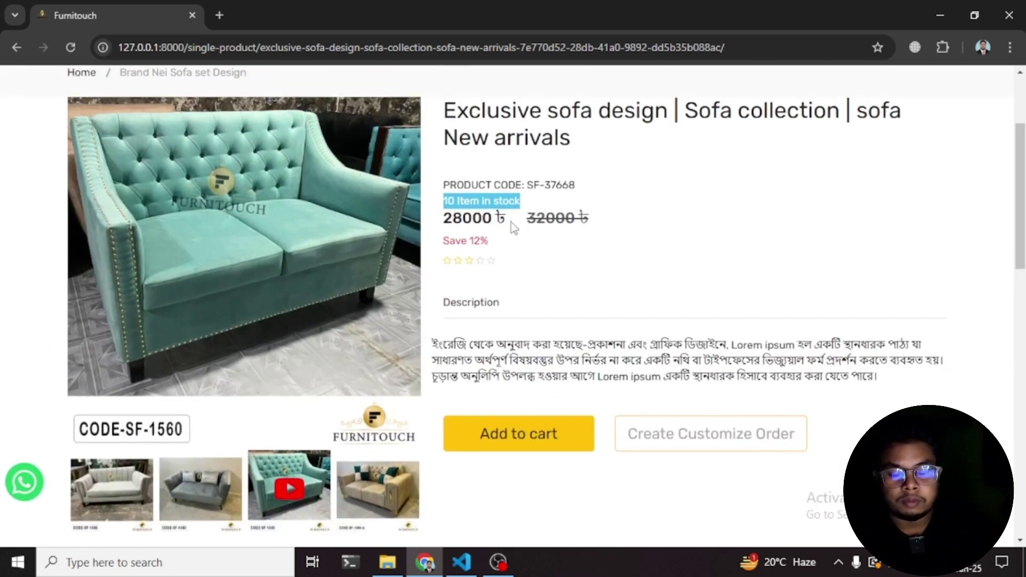
pyautogui.click(494, 199)
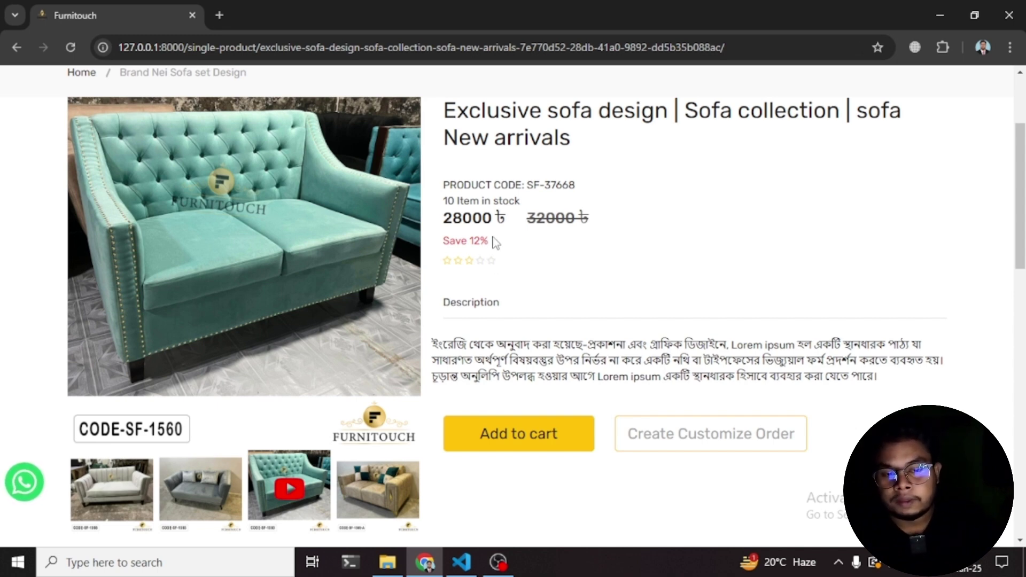
pyautogui.scroll(-6, 496, 243)
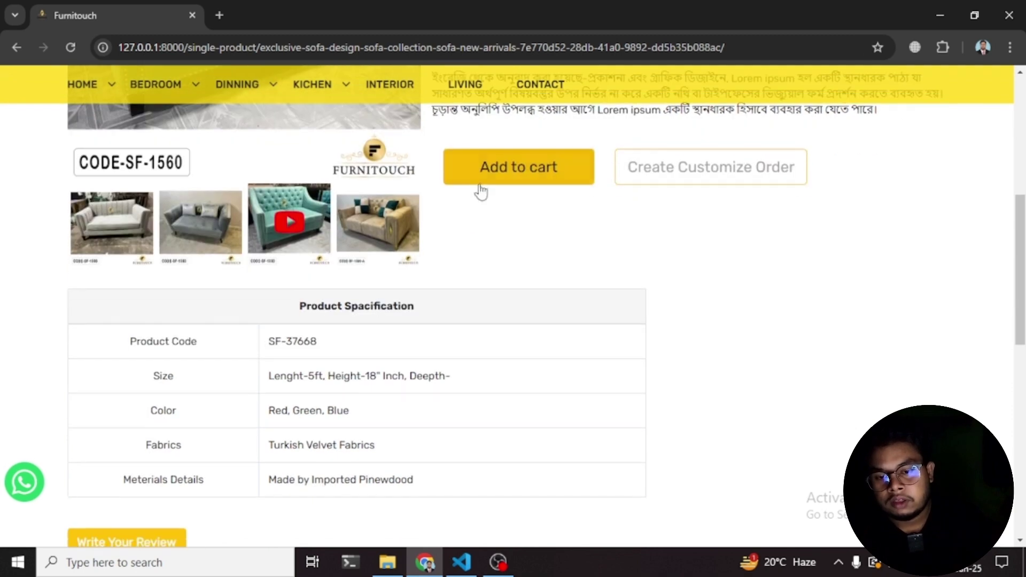
pyautogui.scroll(5, 148, 432)
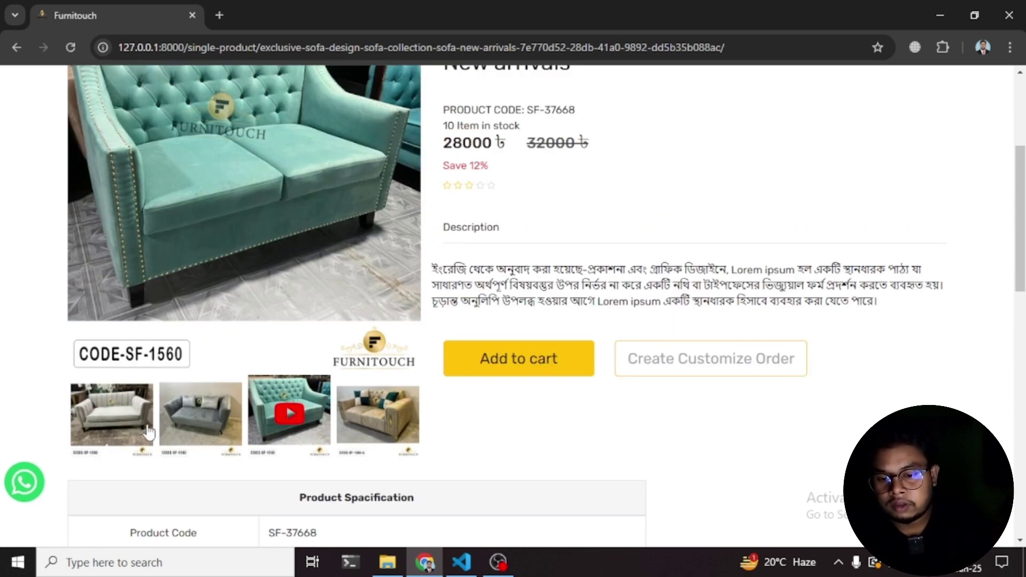
pyautogui.click(125, 417)
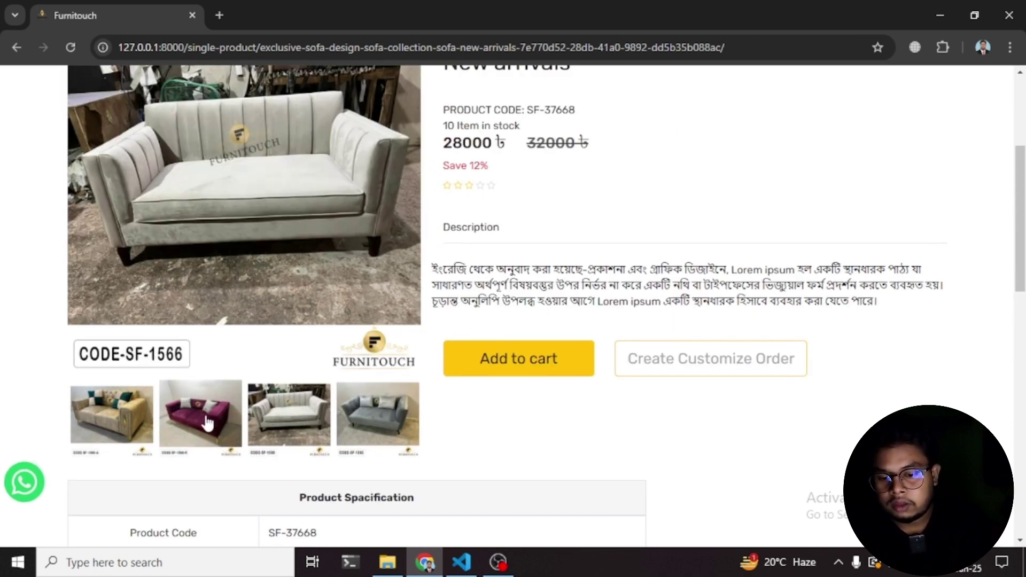
pyautogui.click(122, 417)
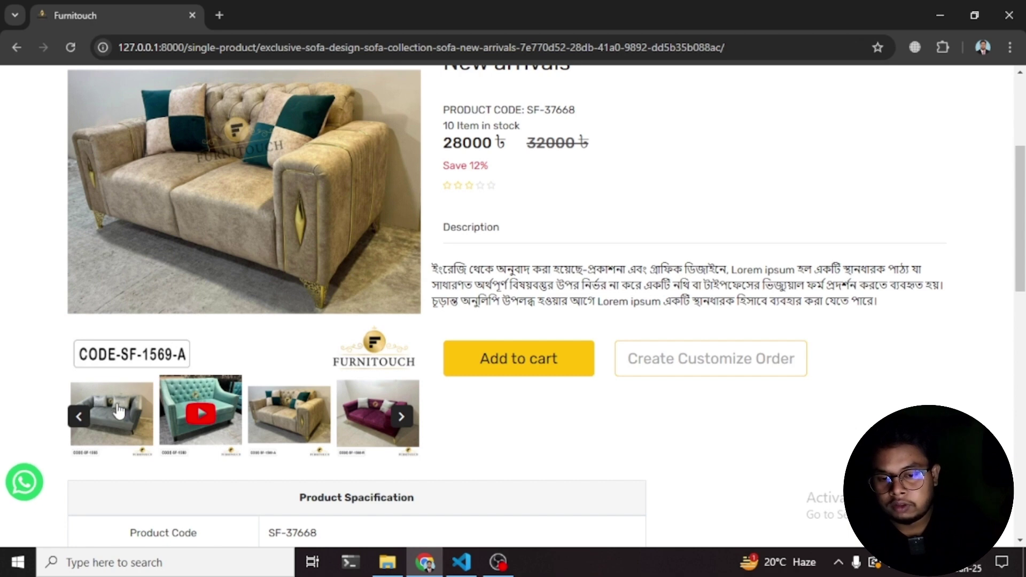
pyautogui.click(112, 430)
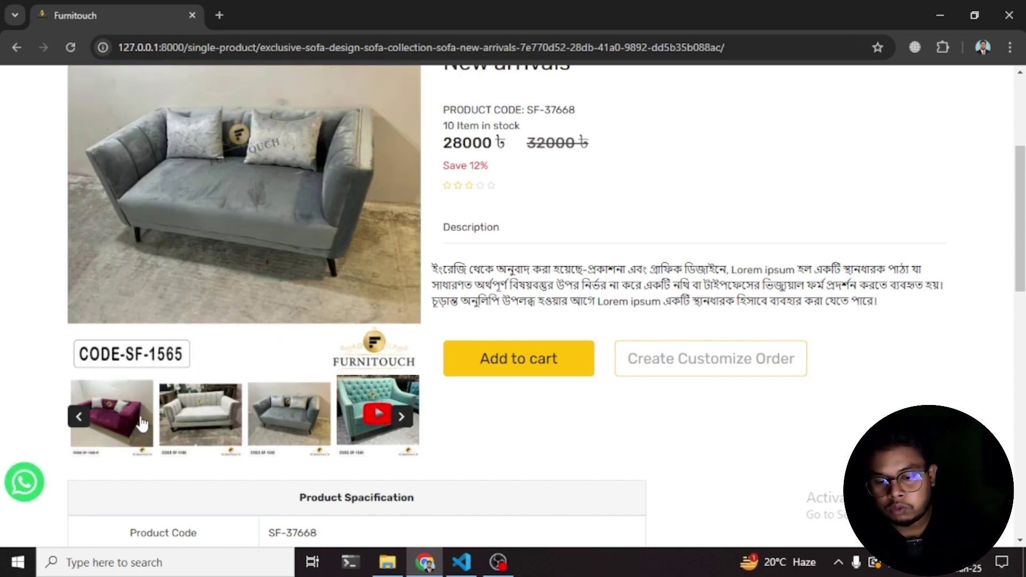
pyautogui.click(172, 422)
pyautogui.click(182, 416)
pyautogui.click(182, 417)
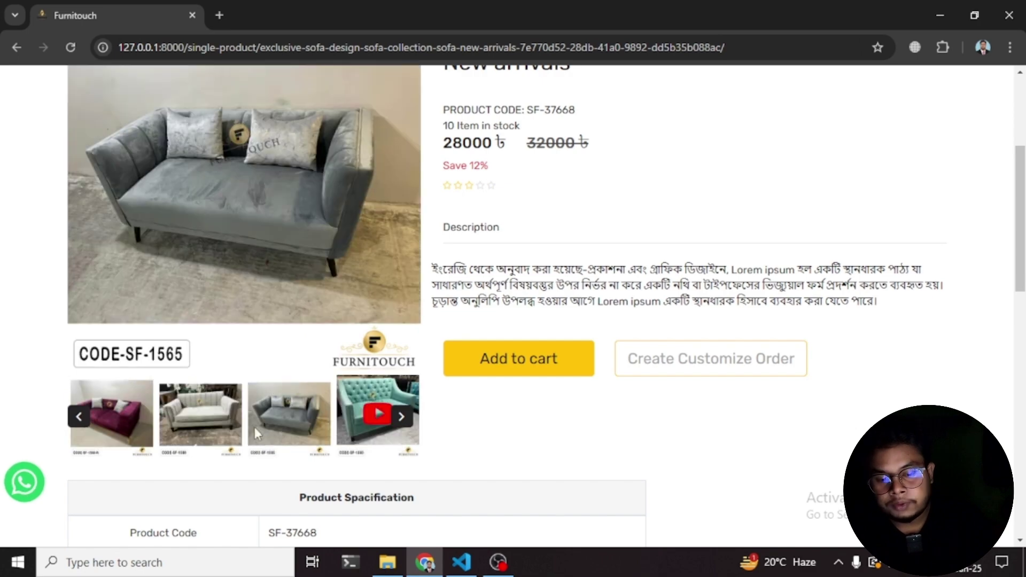
pyautogui.click(376, 414)
pyautogui.scroll(1, 302, 347)
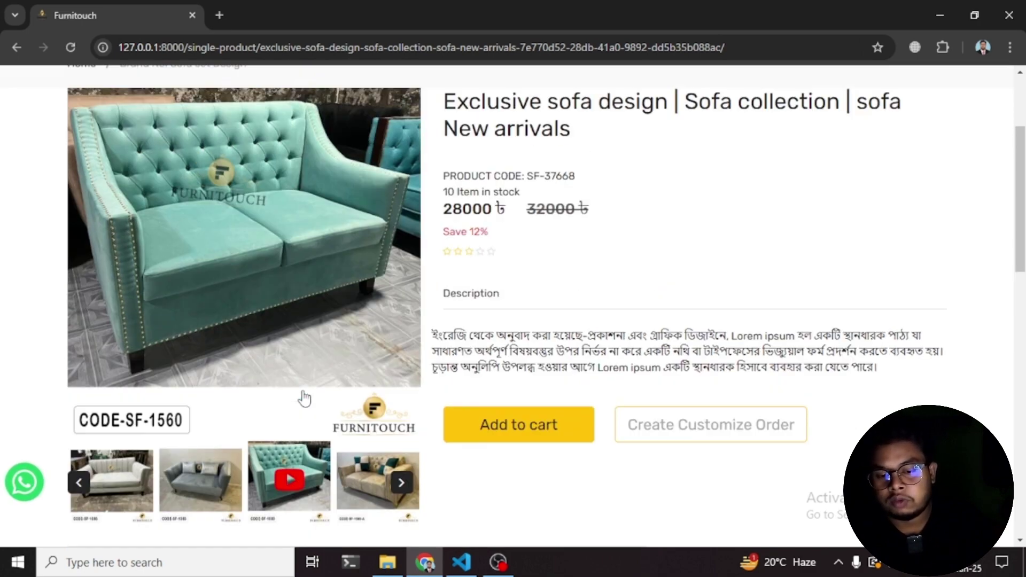
pyautogui.scroll(-1, 294, 351)
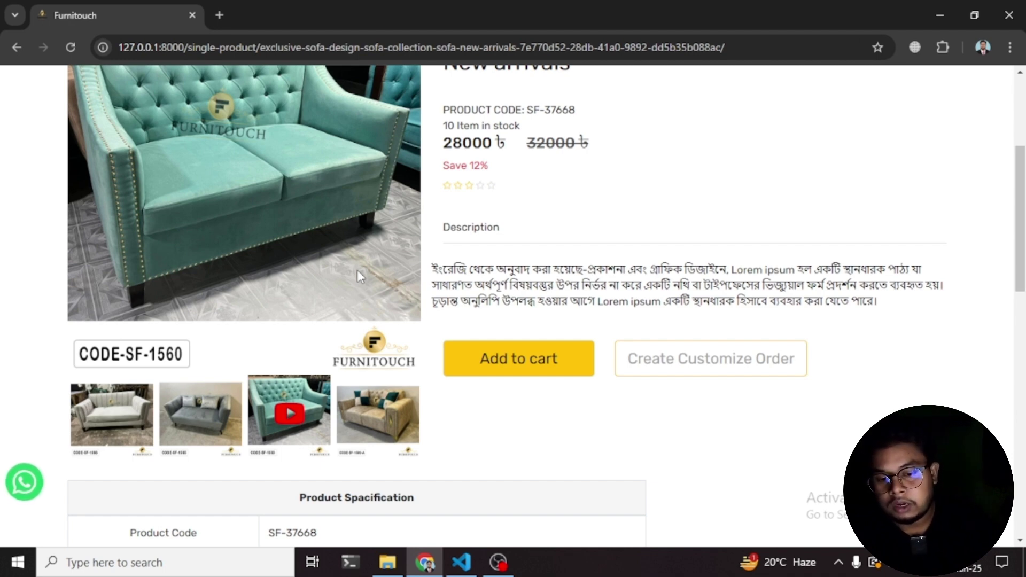
pyautogui.click(291, 417)
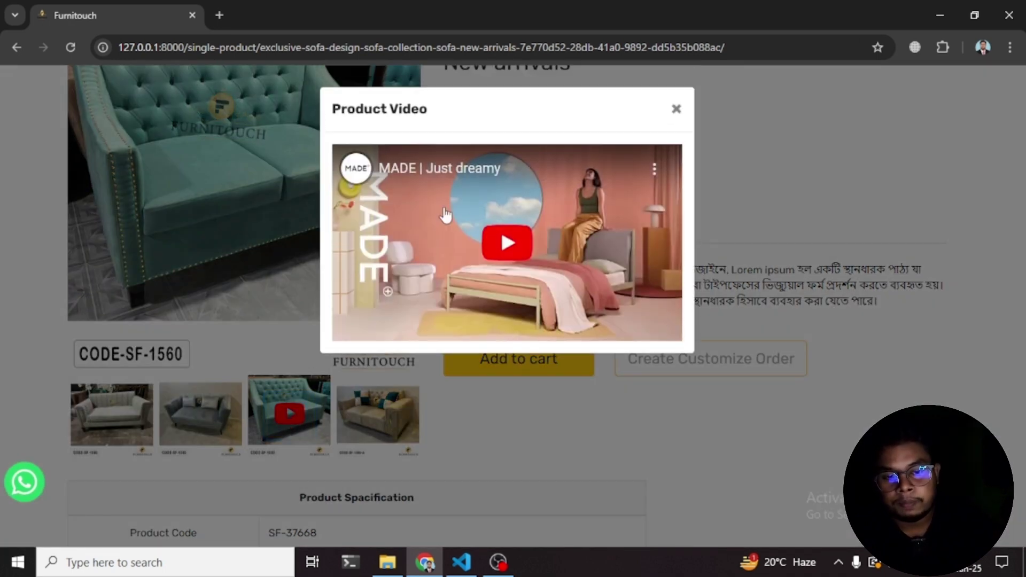
pyautogui.click(507, 244)
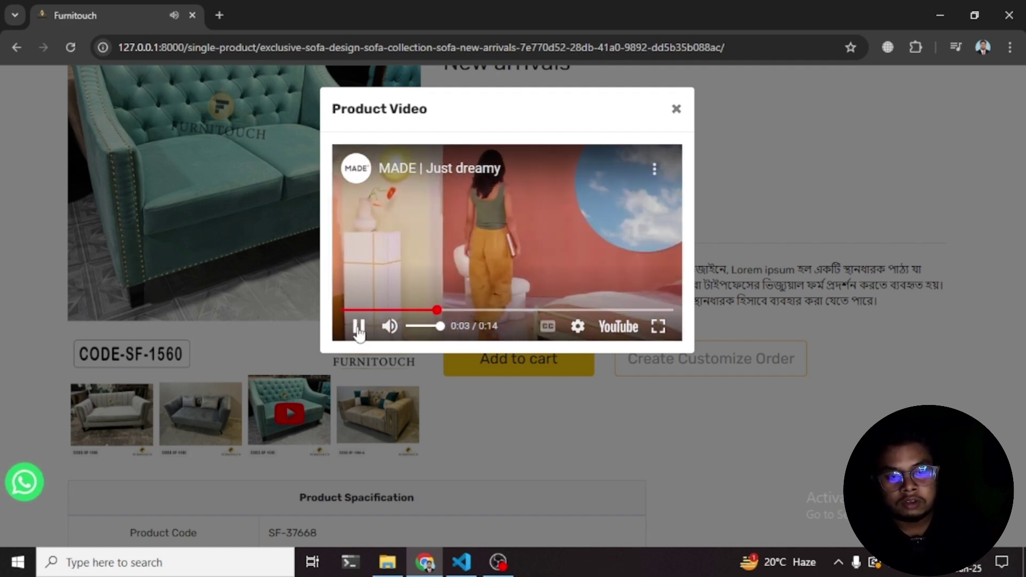
pyautogui.click(358, 327)
pyautogui.click(676, 109)
pyautogui.scroll(-3, 598, 230)
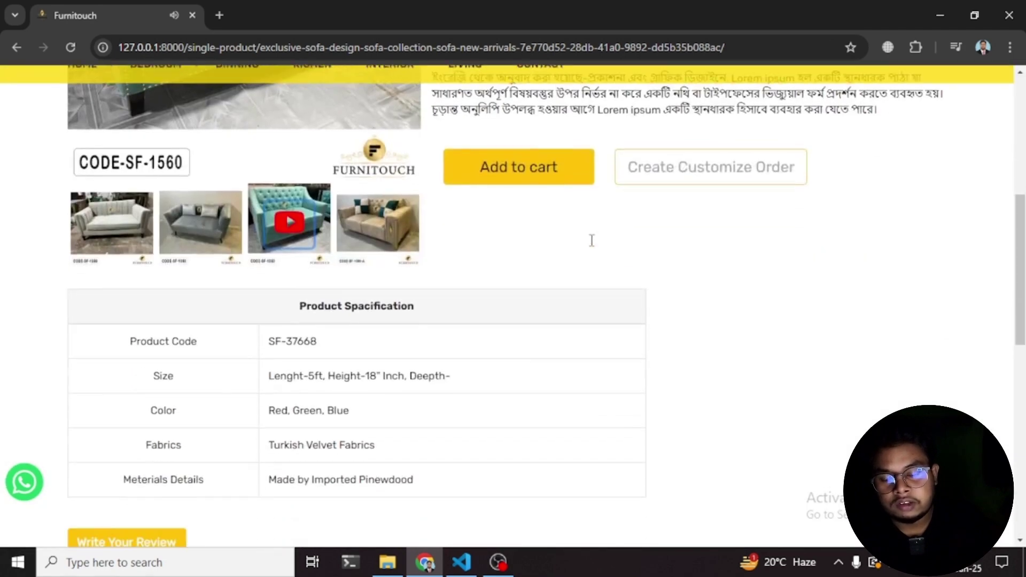
pyautogui.scroll(-1, 588, 246)
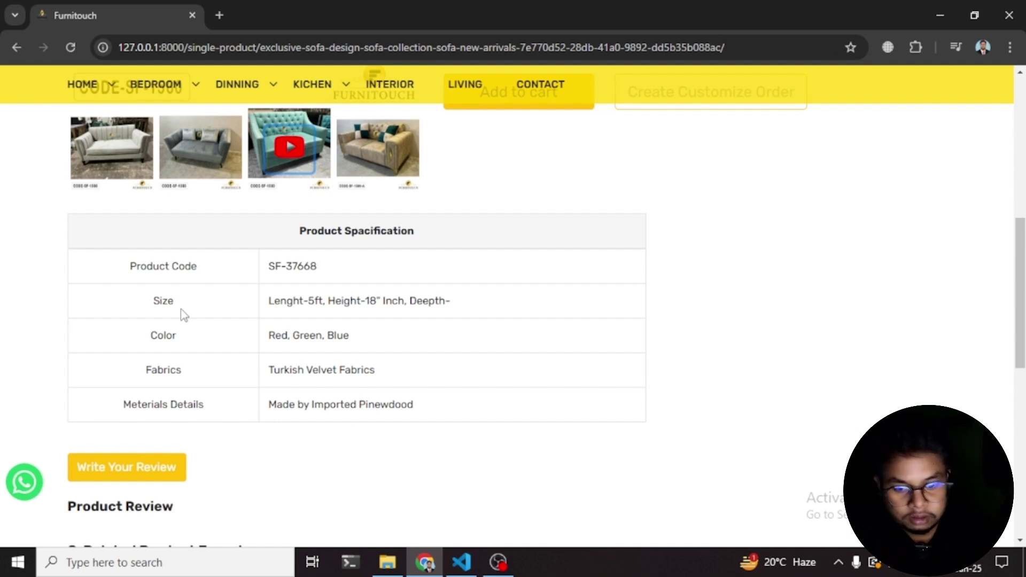
pyautogui.scroll(6, 180, 309)
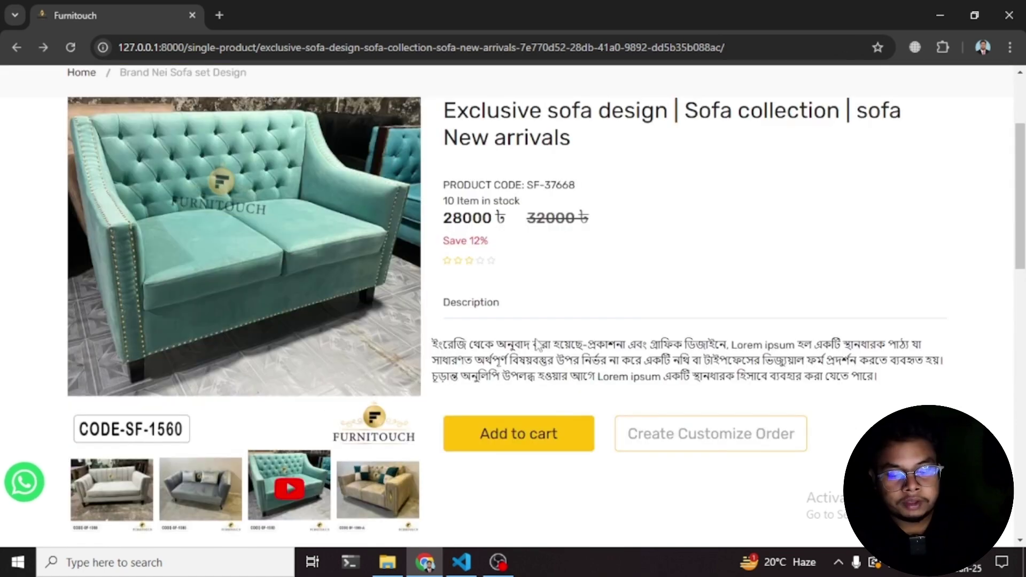
# - Add the teal sofa to the cart, logging in with the saved customer e-mail and password
pyautogui.click(519, 444)
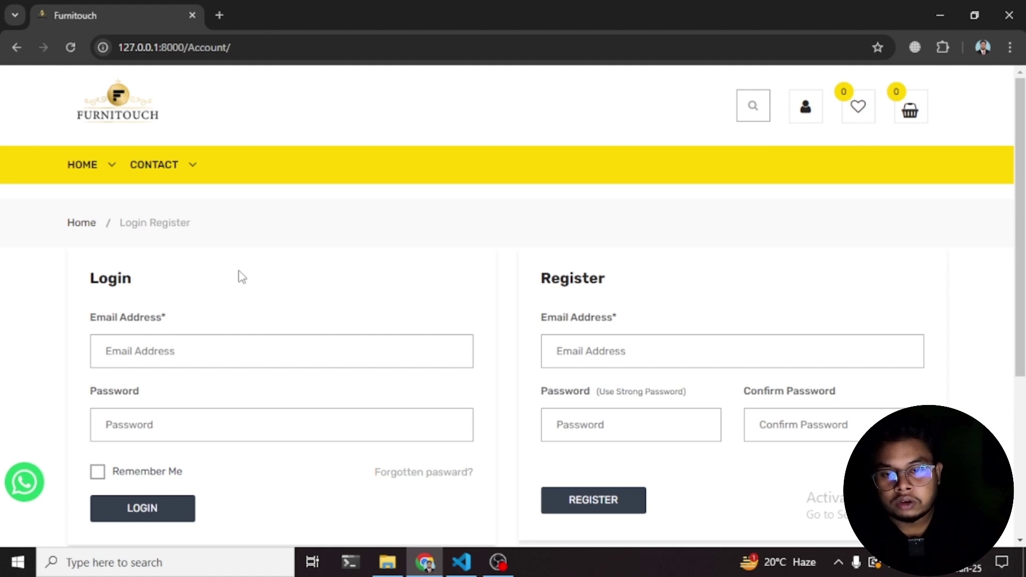
pyautogui.click(192, 354)
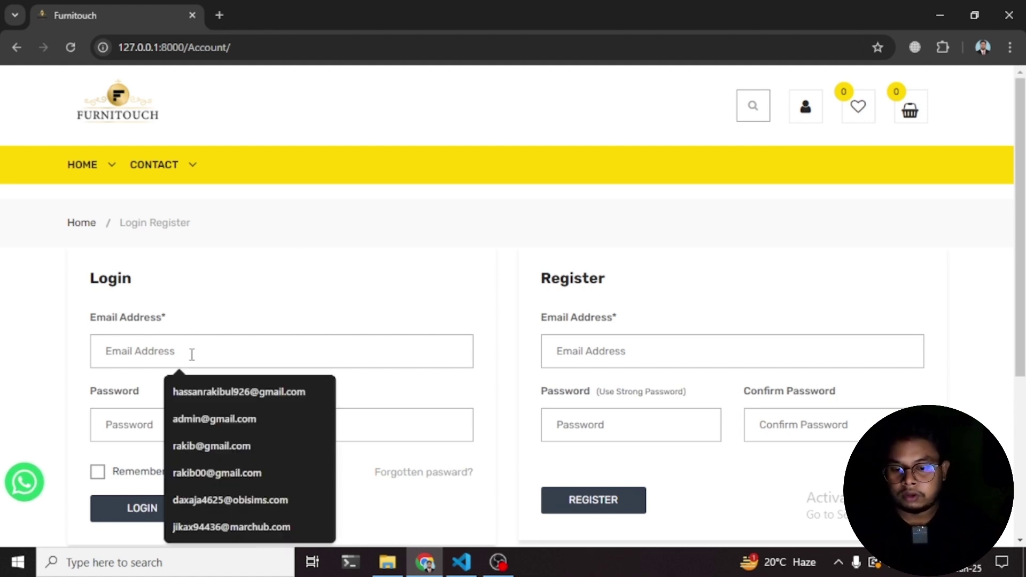
pyautogui.click(201, 470)
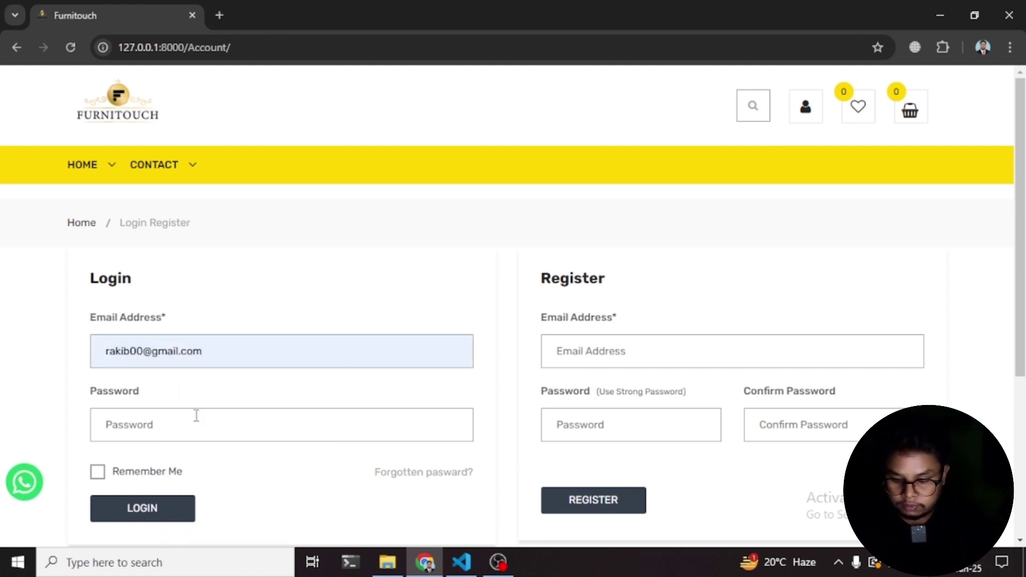
pyautogui.click(196, 415)
pyautogui.write('1234')
pyautogui.click(152, 514)
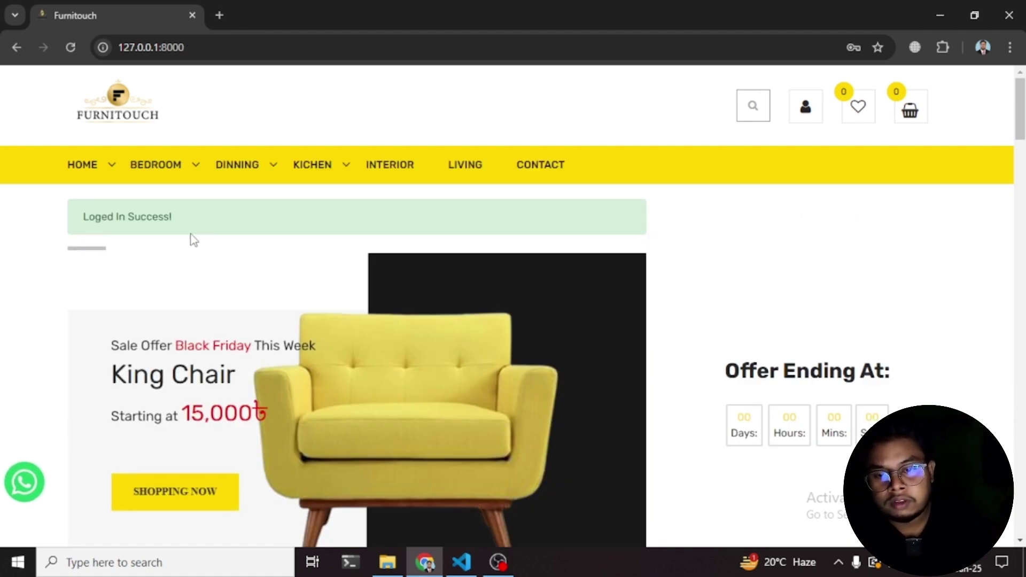
pyautogui.moveTo(167, 172)
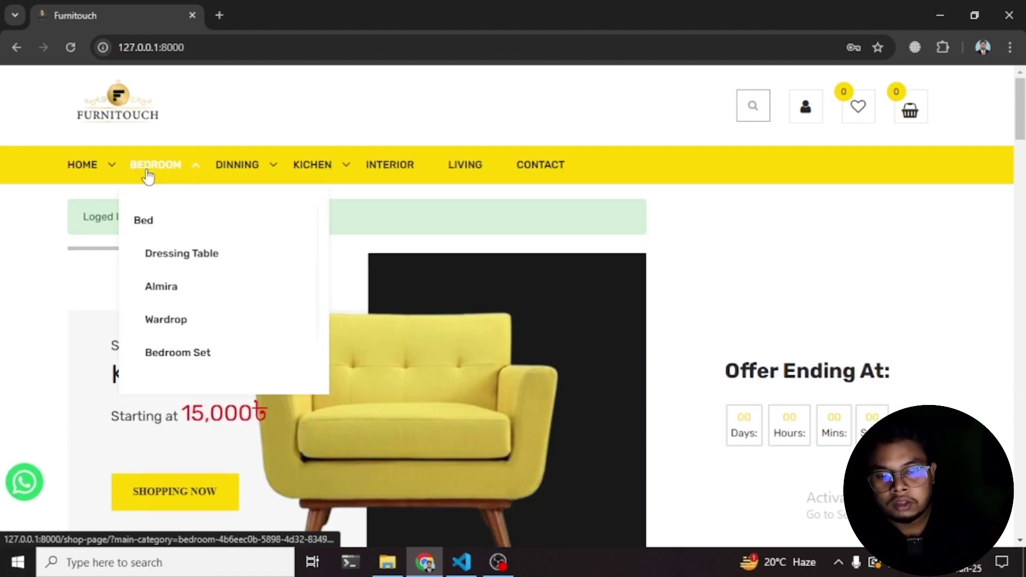
pyautogui.scroll(-15, 458, 393)
# - Open the sofa's product page and add the Brand Nei Sofa Set Design to the cart
pyautogui.click(341, 377)
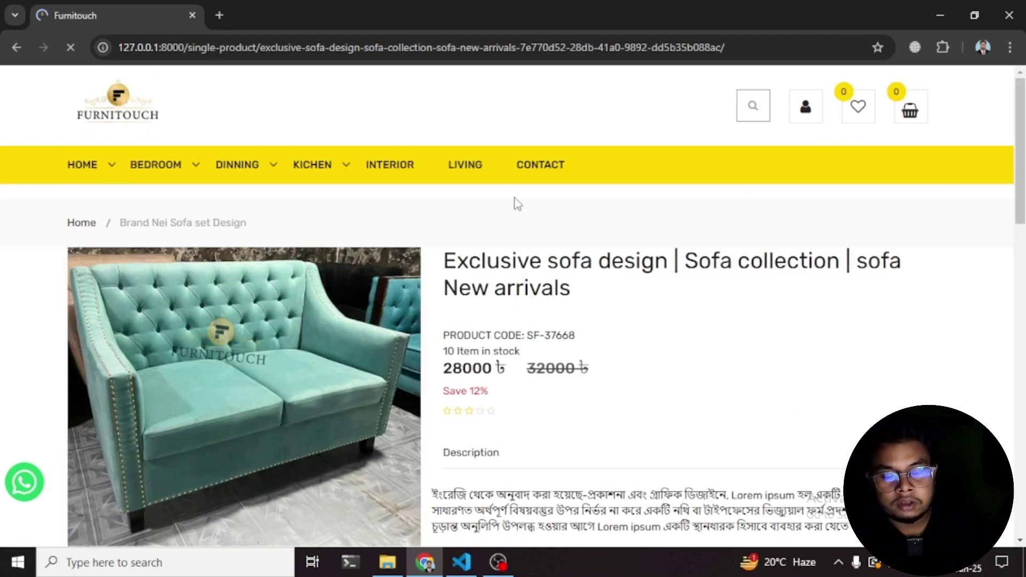
pyautogui.scroll(-5, 513, 214)
pyautogui.click(505, 253)
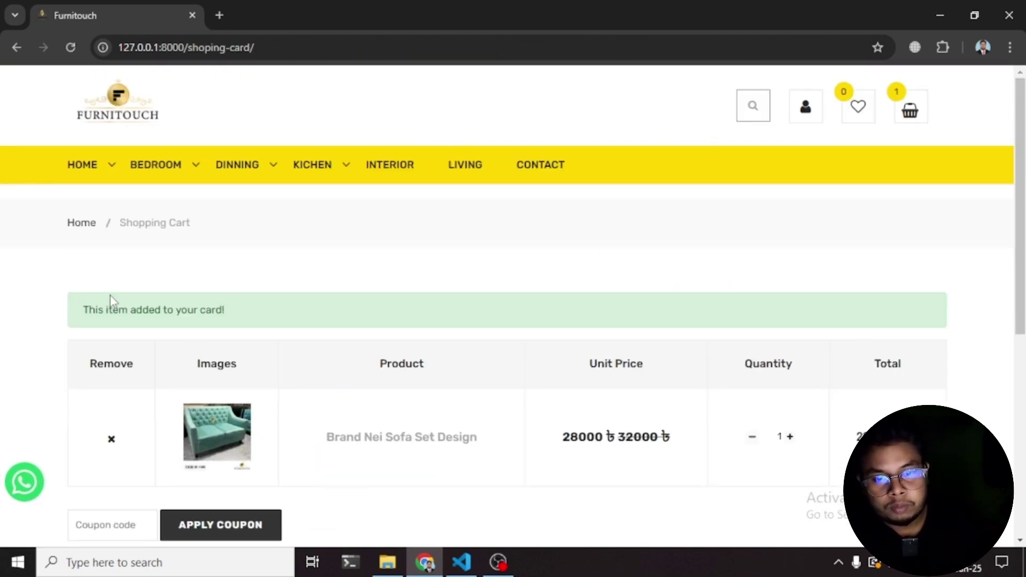
pyautogui.scroll(-4, 407, 323)
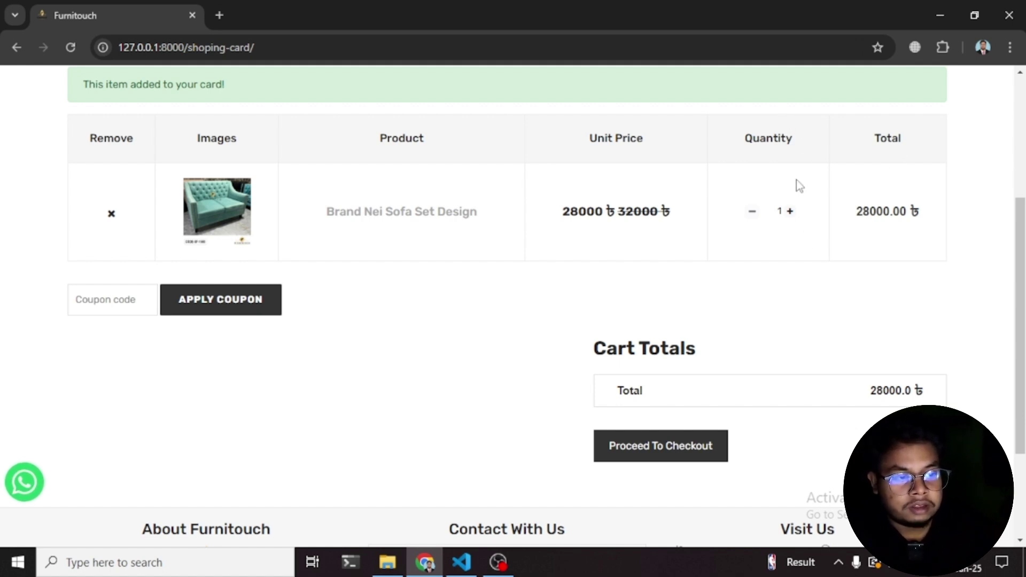
# - Raise the sofa quantity to 2, then reduce it back to 1 for a 28000.00 ৳ total
pyautogui.click(789, 212)
pyautogui.scroll(-4, 907, 241)
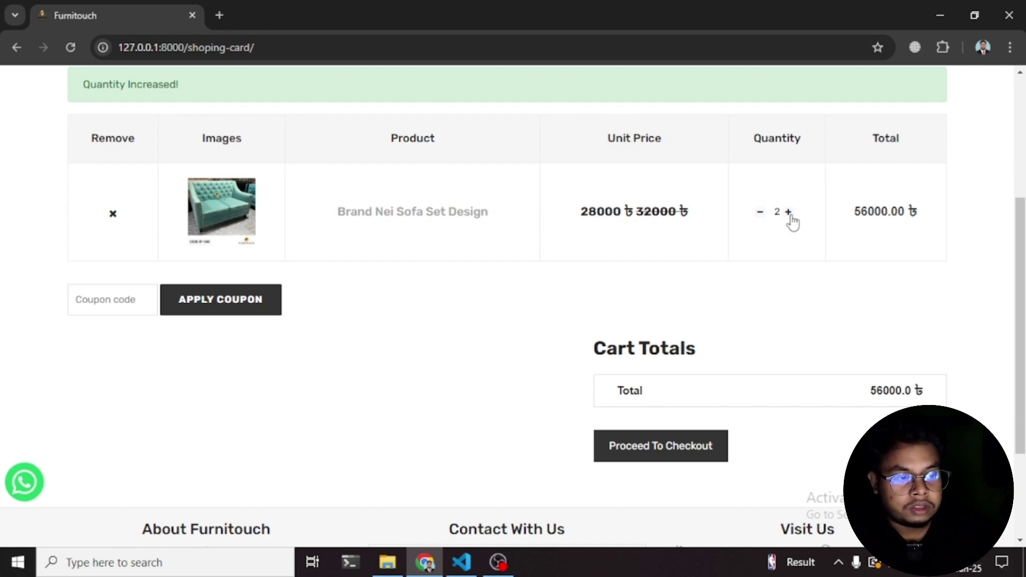
pyautogui.click(760, 212)
pyautogui.scroll(-2, 853, 246)
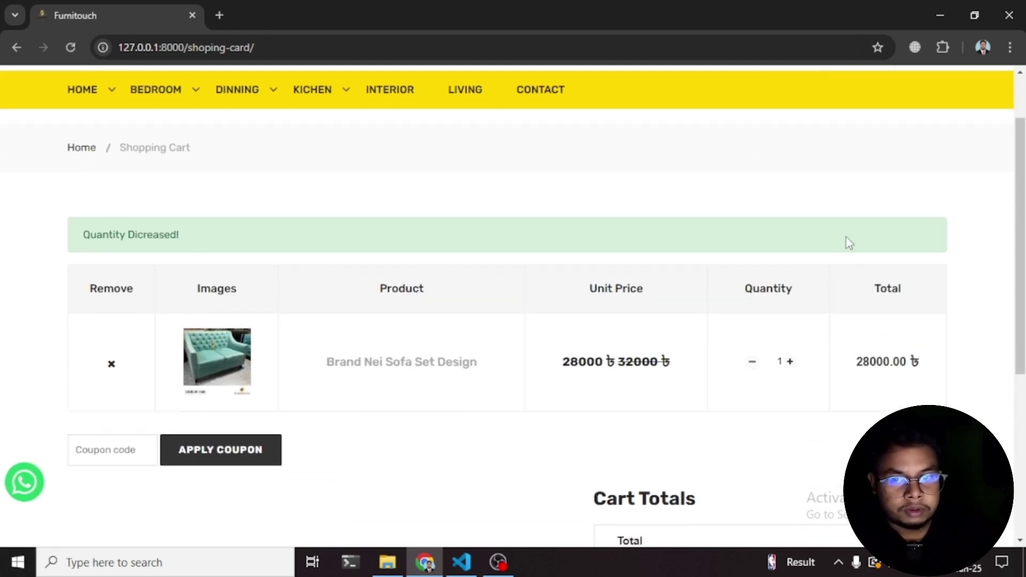
pyautogui.scroll(-5, 661, 284)
pyautogui.scroll(4, 728, 295)
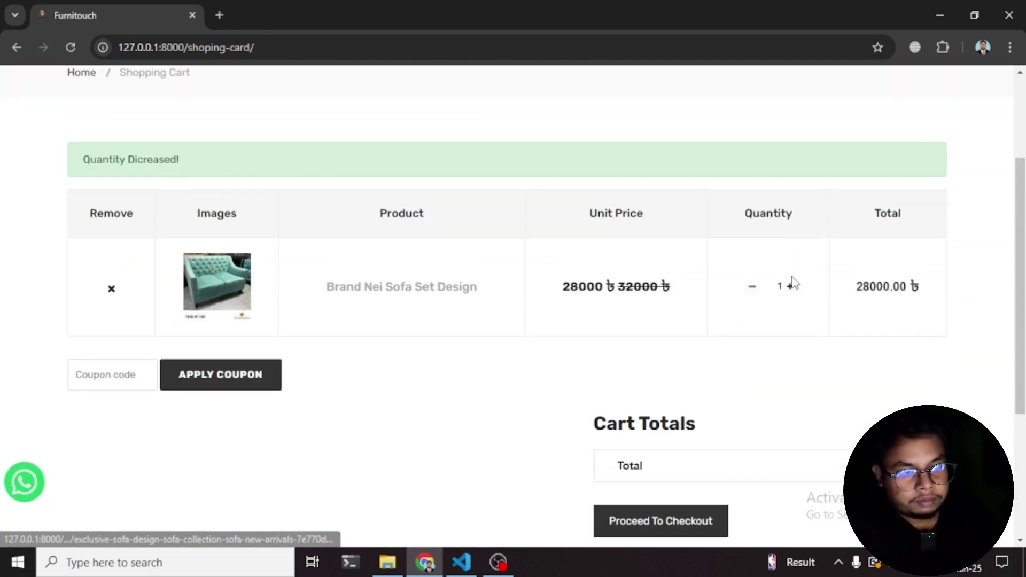
pyautogui.scroll(-4, 847, 295)
pyautogui.scroll(6, 749, 264)
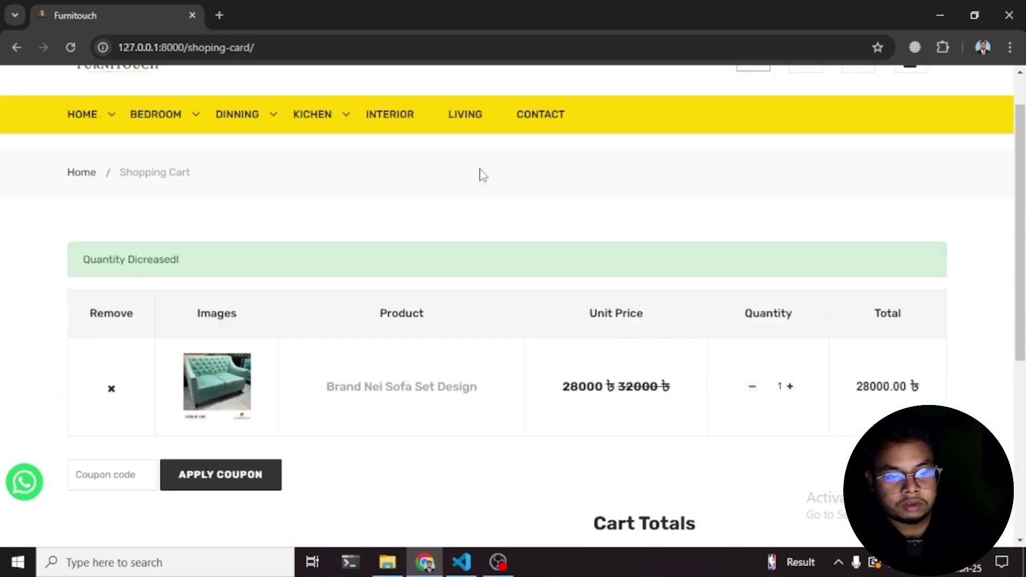
pyautogui.scroll(-5, 483, 175)
# - Proceed to checkout and review the prefilled Billing Details form
pyautogui.click(636, 386)
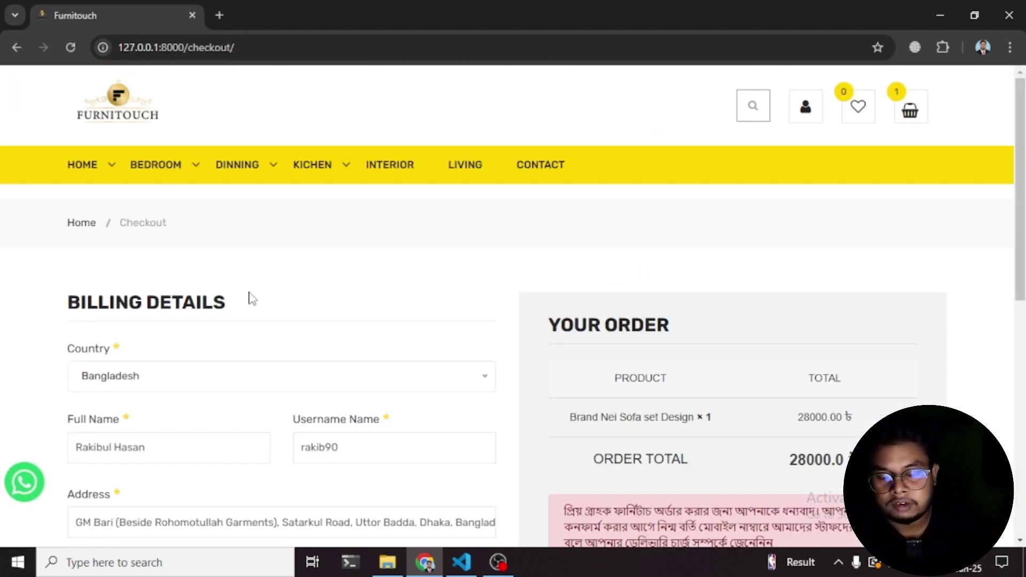
pyautogui.scroll(-4, 420, 273)
pyautogui.scroll(3, 420, 273)
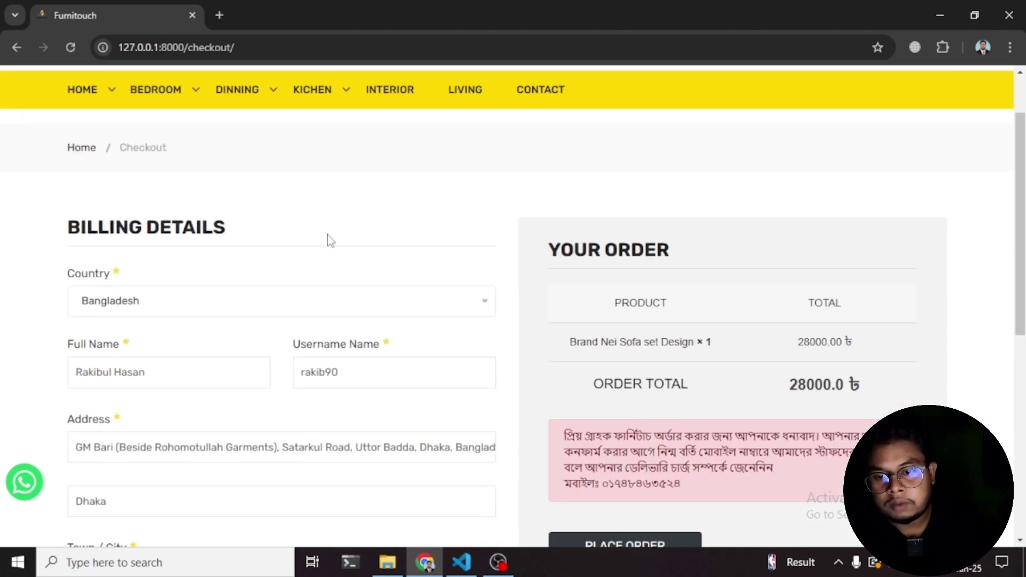
pyautogui.moveTo(68, 227); pyautogui.dragTo(238, 225)
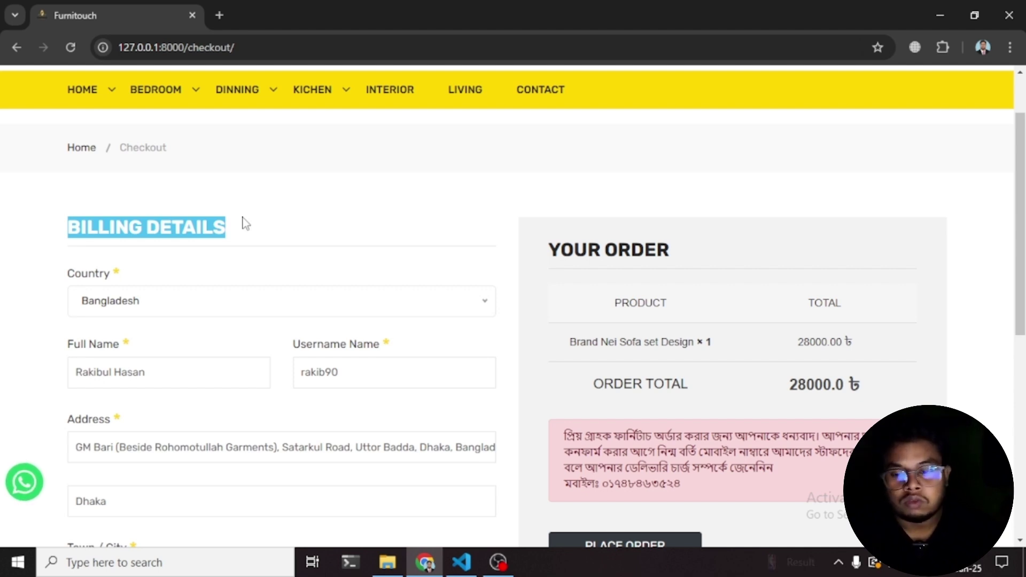
pyautogui.scroll(-3, 248, 336)
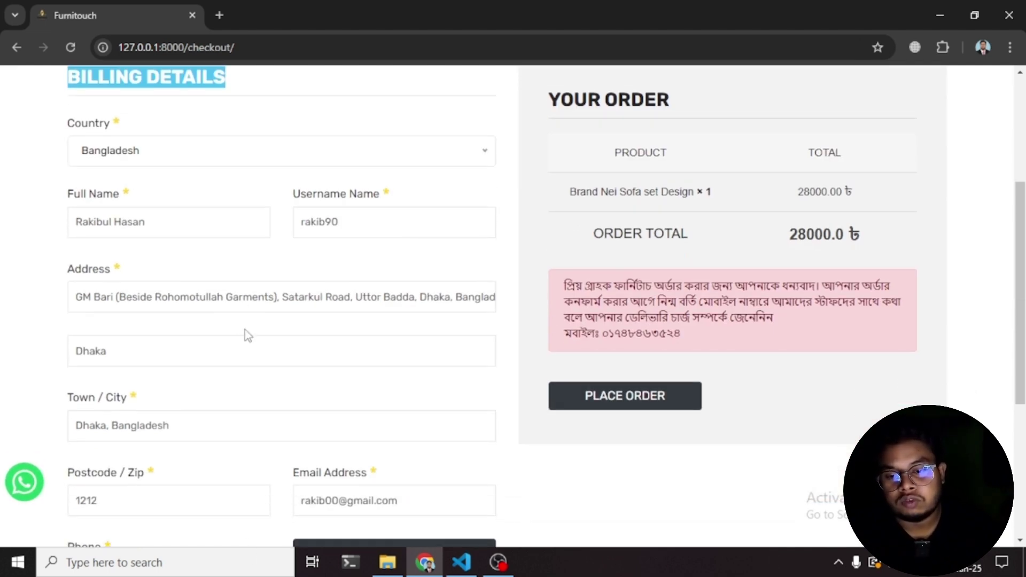
pyautogui.click(189, 301)
# - Review the Your Order summary showing one sofa totalling 28000.0 ৳
pyautogui.scroll(-4, 360, 289)
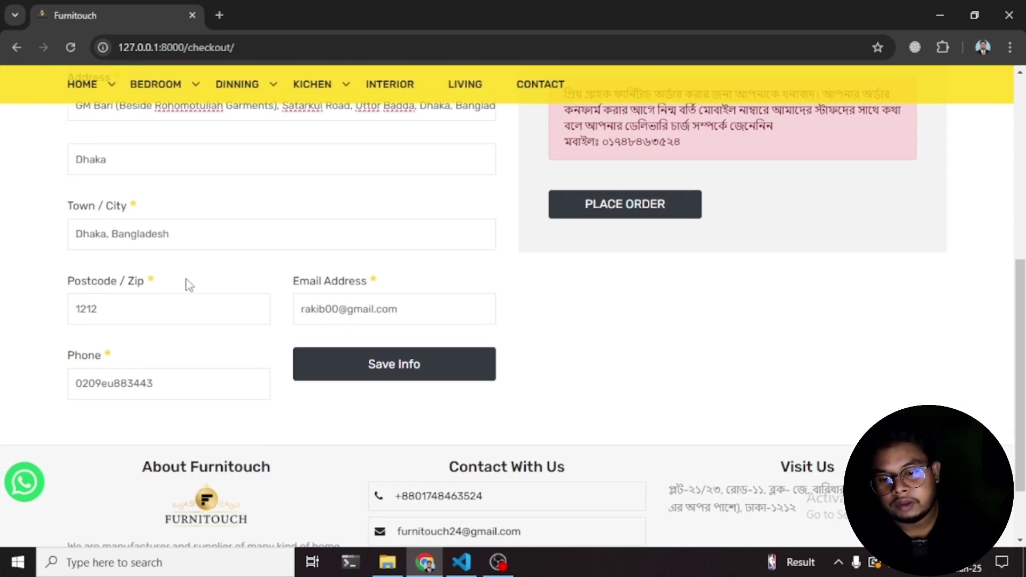
pyautogui.scroll(5, 188, 285)
pyautogui.moveTo(549, 174); pyautogui.dragTo(668, 174)
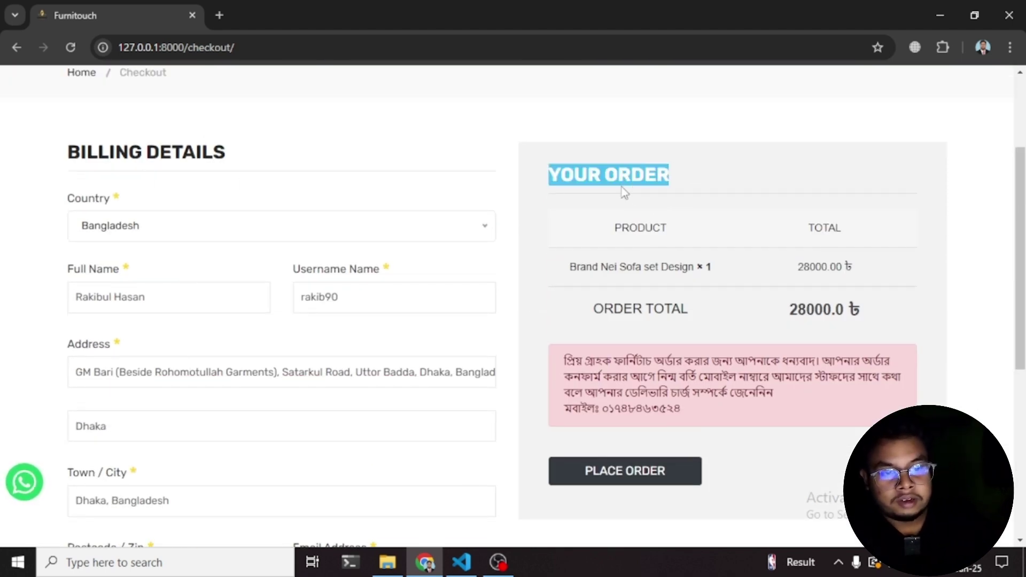
pyautogui.click(538, 167)
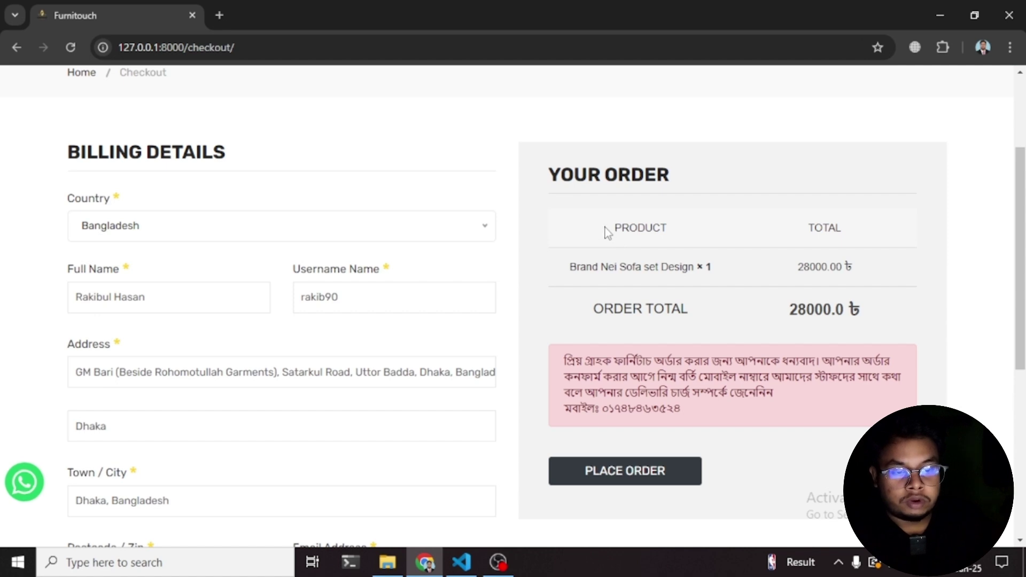
pyautogui.doubleClick(609, 228)
pyautogui.moveTo(568, 270); pyautogui.dragTo(695, 282)
pyautogui.click(681, 270)
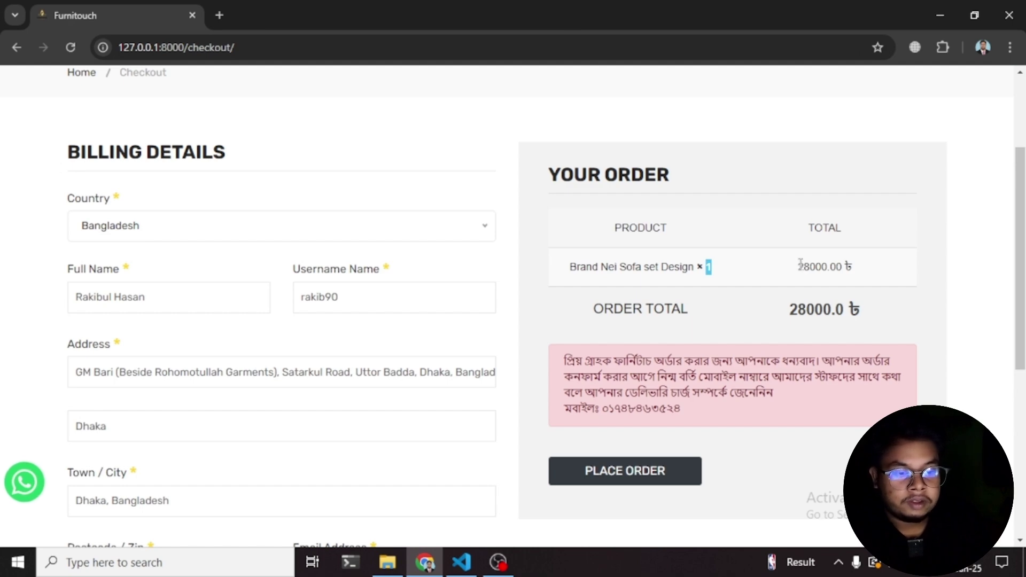
pyautogui.scroll(-4, 611, 278)
pyautogui.scroll(2, 594, 341)
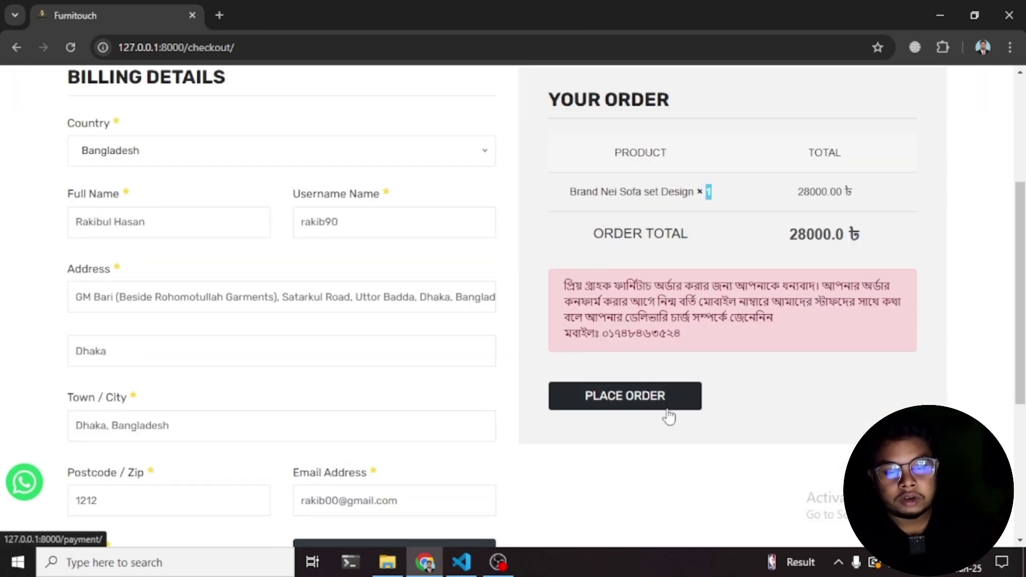
pyautogui.scroll(-3, 634, 354)
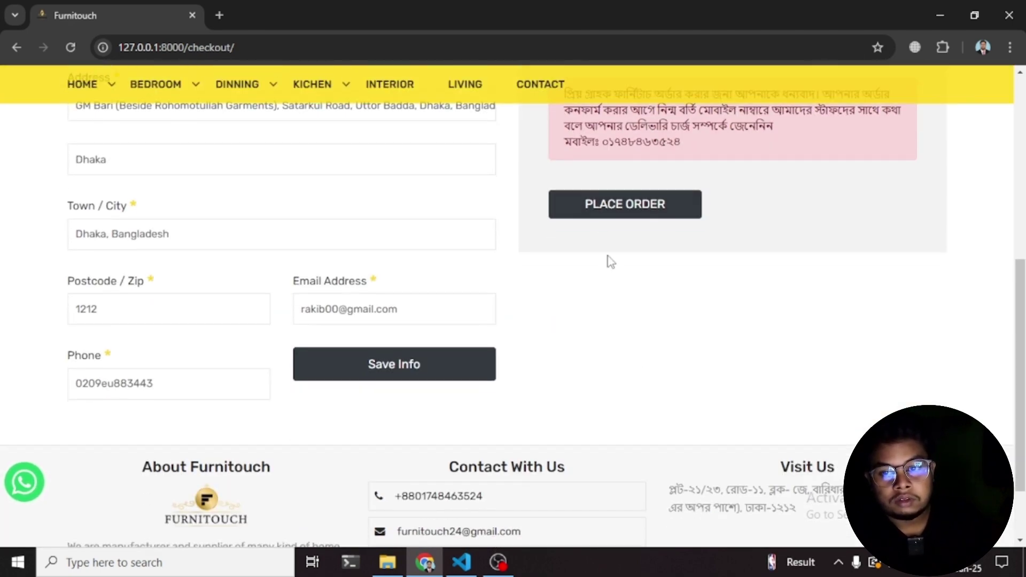
# - Place the order and complete the 28000 sandbox payment via bKash Mobile Banking
pyautogui.click(601, 214)
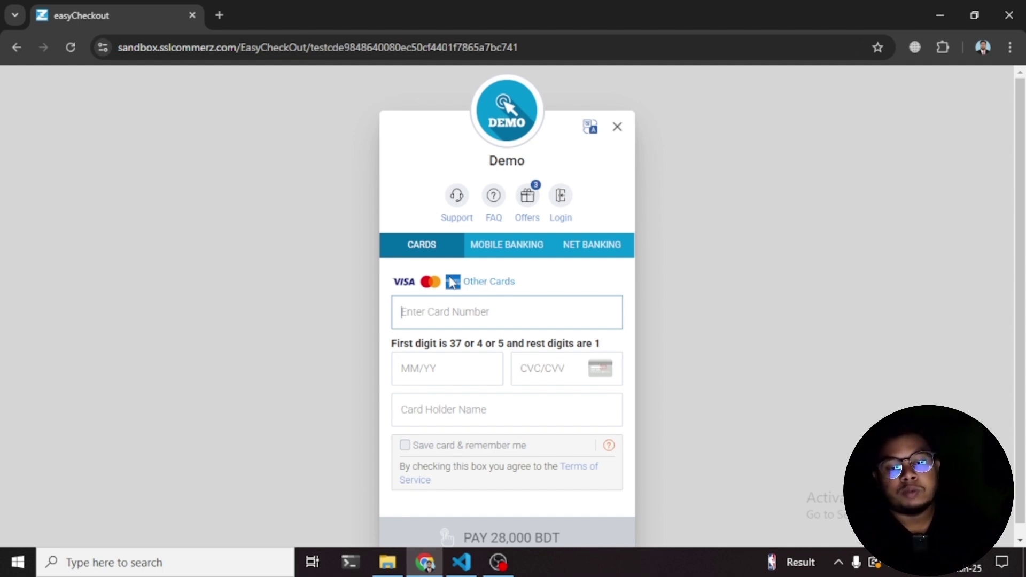
pyautogui.click(515, 253)
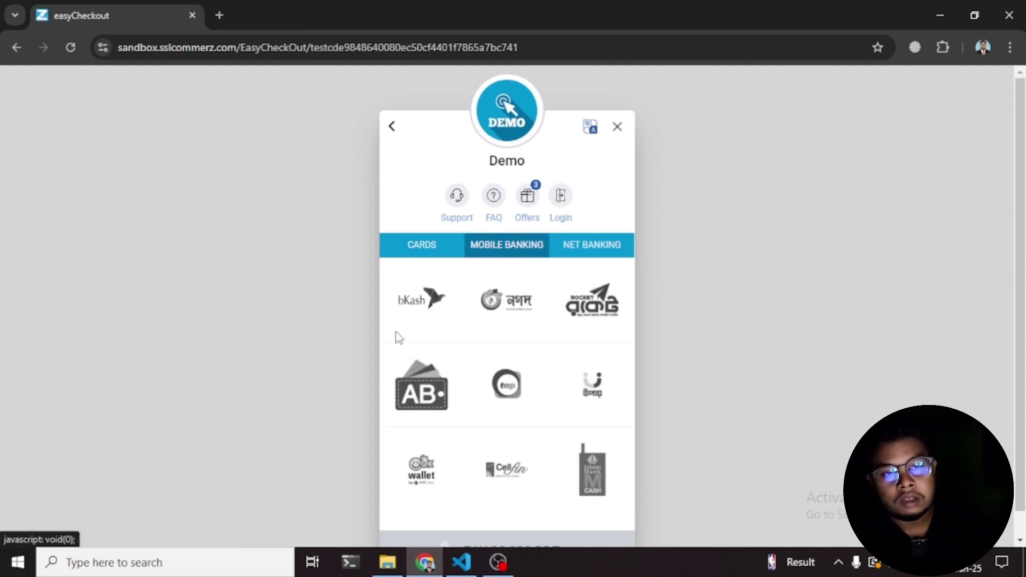
pyautogui.click(409, 298)
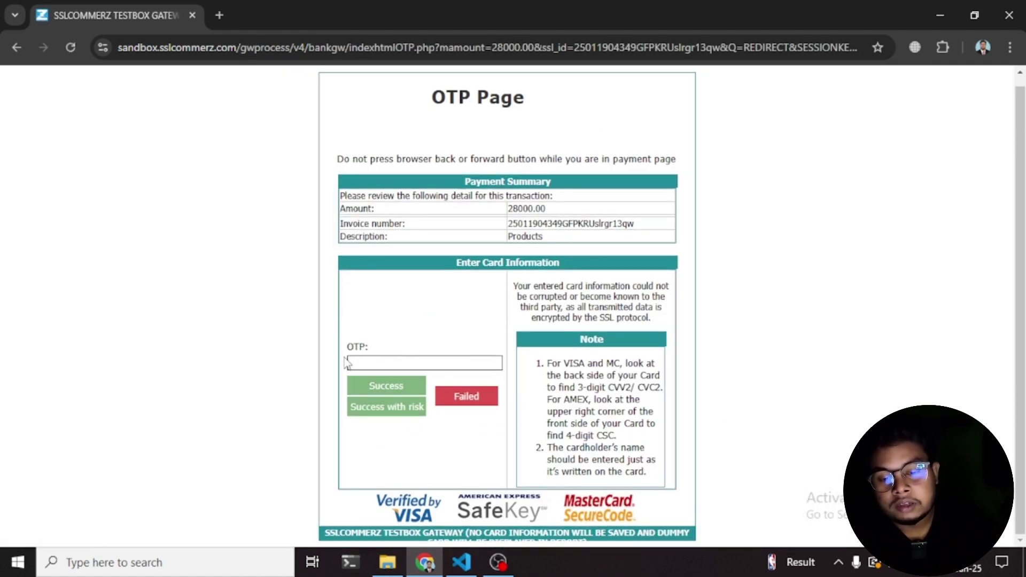
pyautogui.click(393, 386)
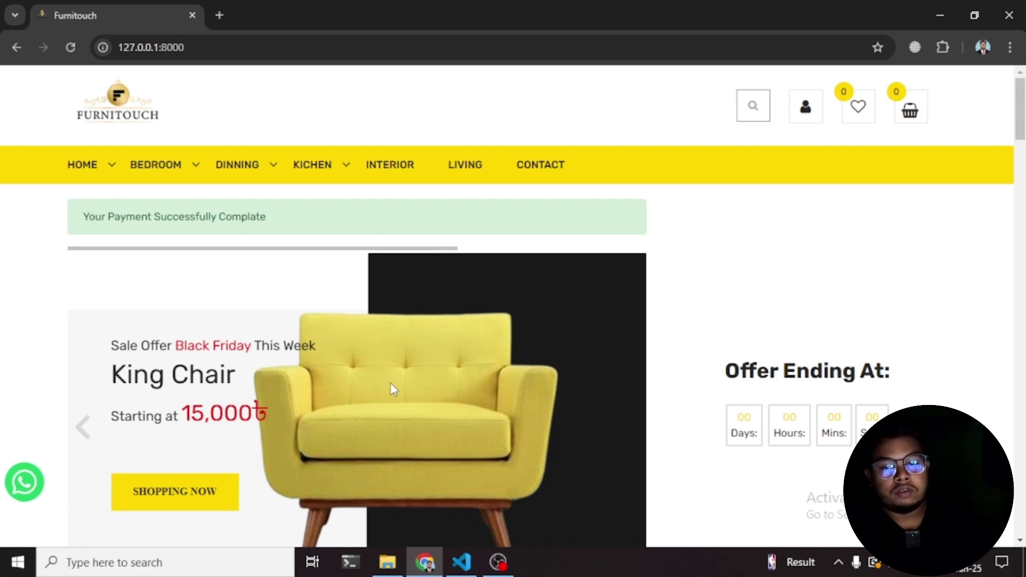
# - Open the customer's My Orders account page and scroll through the profile information
pyautogui.click(811, 120)
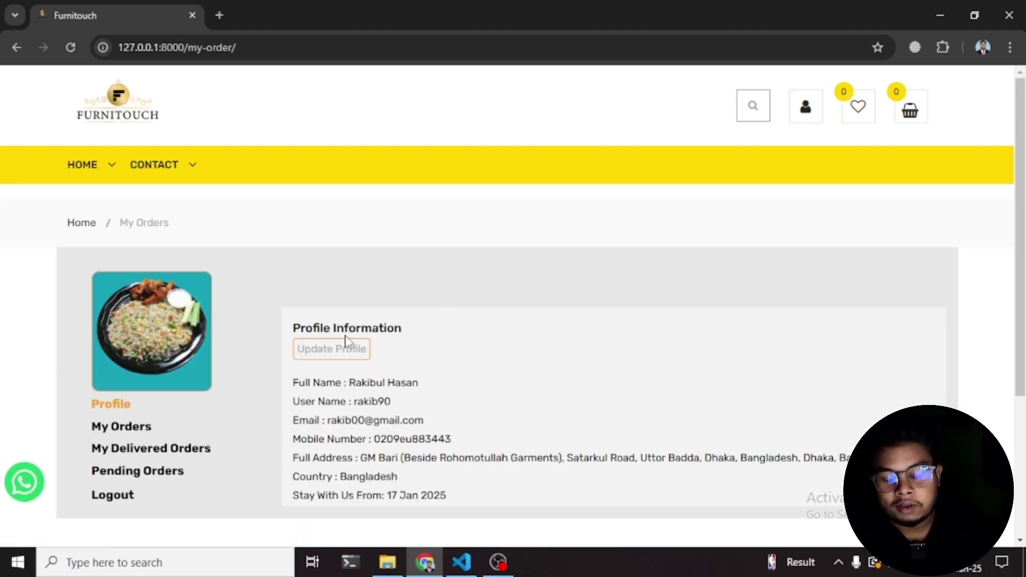
pyautogui.scroll(-1, 283, 239)
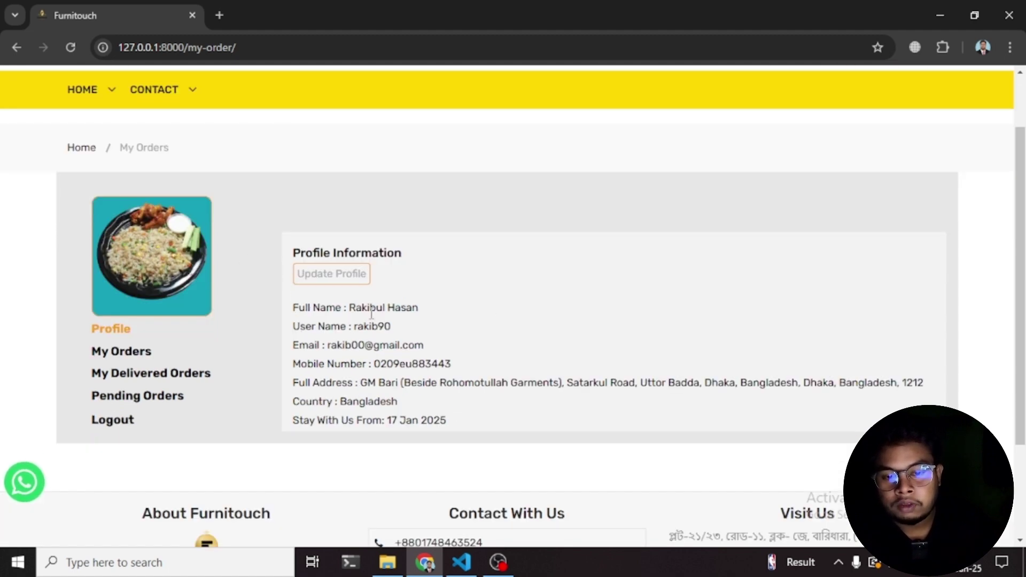
pyautogui.scroll(-1, 145, 251)
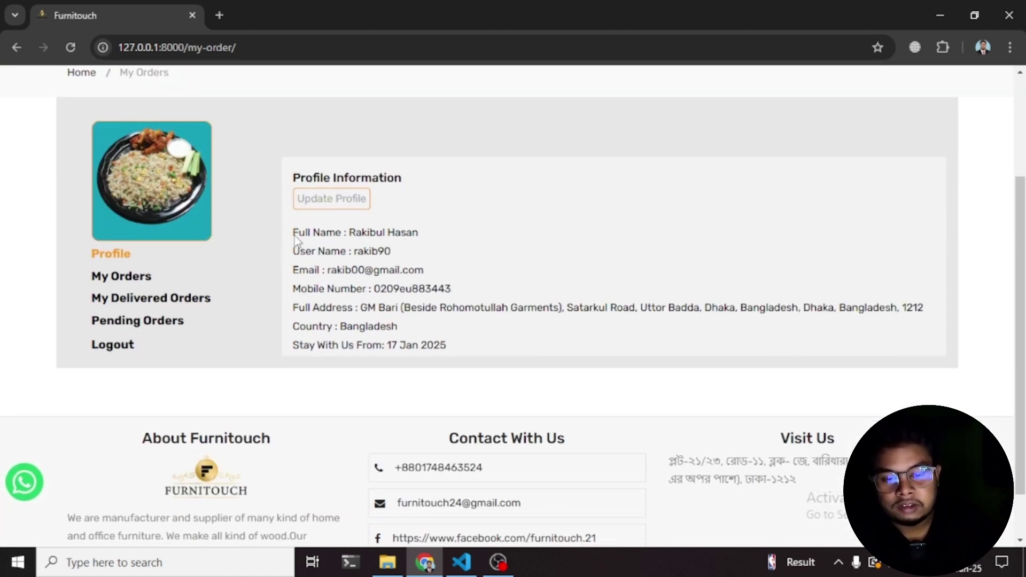
# - View My Orders' three sofa orders, checking order 857591's date and order 678298's quantity
pyautogui.click(125, 275)
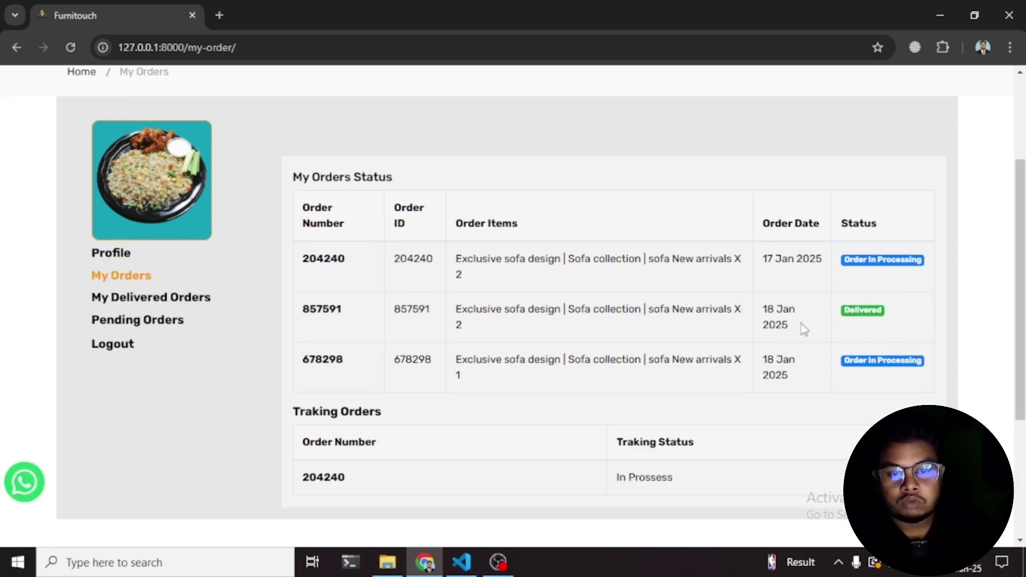
pyautogui.scroll(-3, 797, 325)
pyautogui.scroll(3, 676, 290)
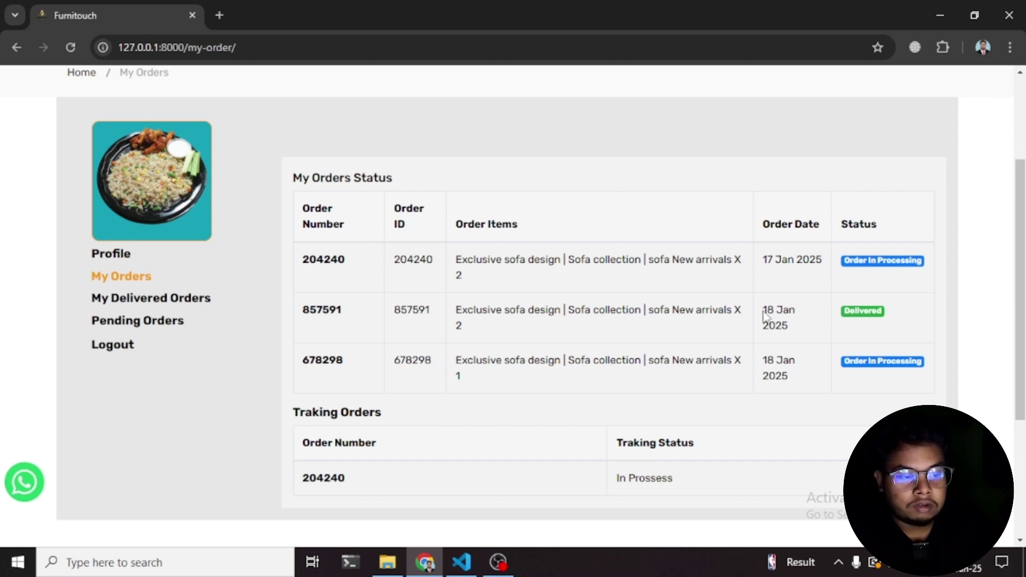
pyautogui.doubleClick(774, 325)
pyautogui.click(770, 310)
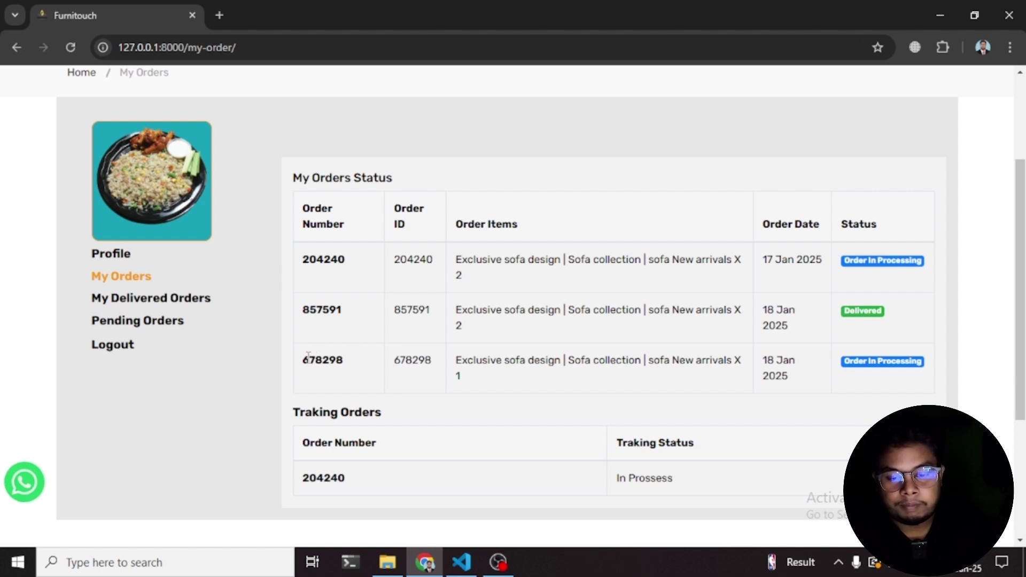
pyautogui.doubleClick(460, 376)
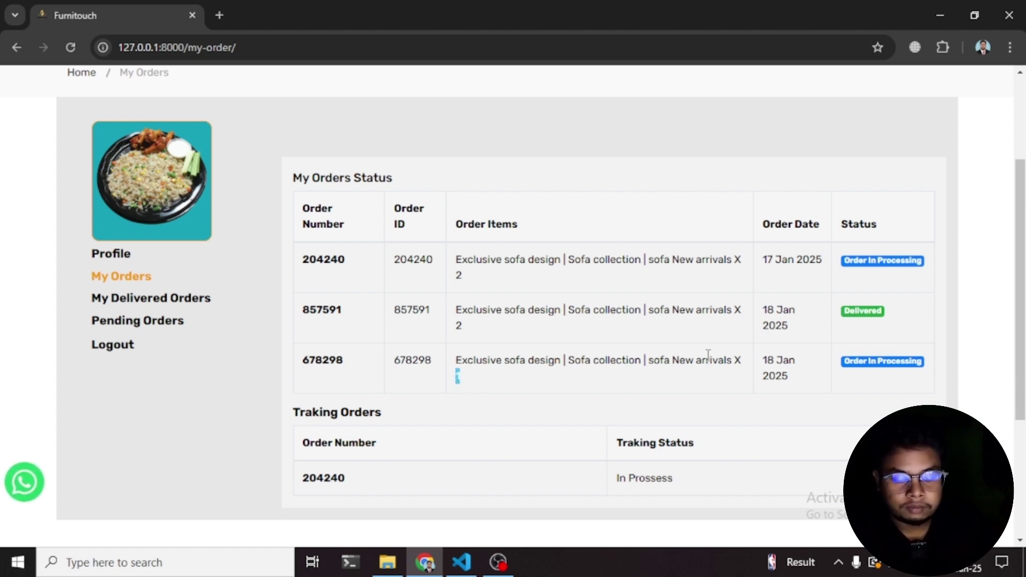
pyautogui.click(760, 377)
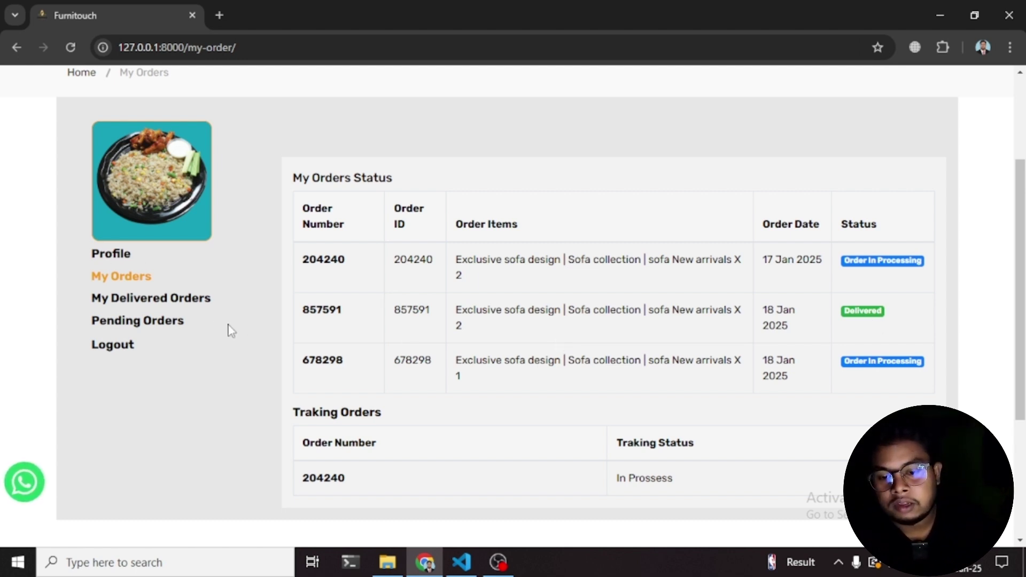
# - Filter to delivered orders, then the empty pending orders, then back to all orders
pyautogui.click(133, 301)
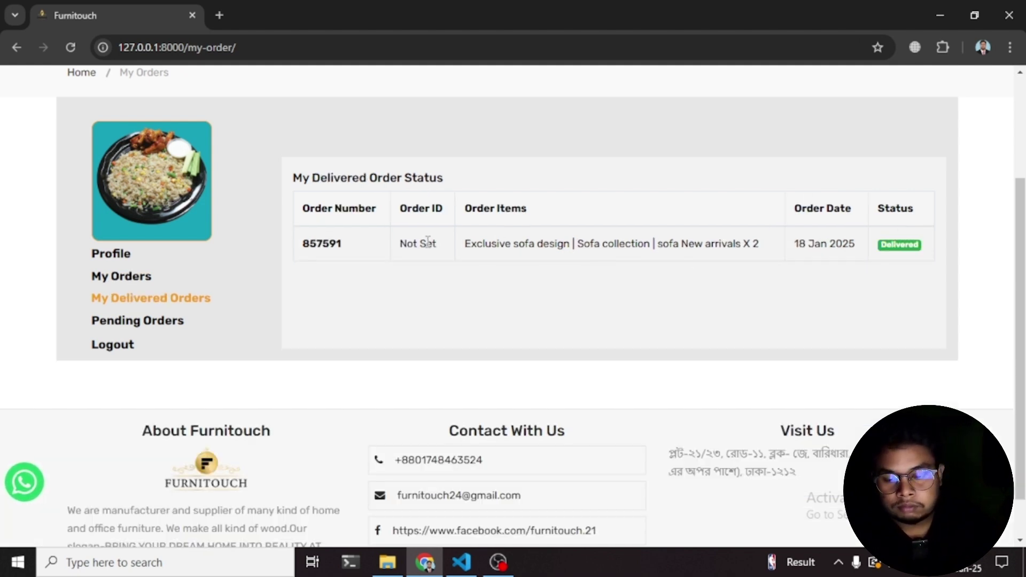
pyautogui.click(158, 320)
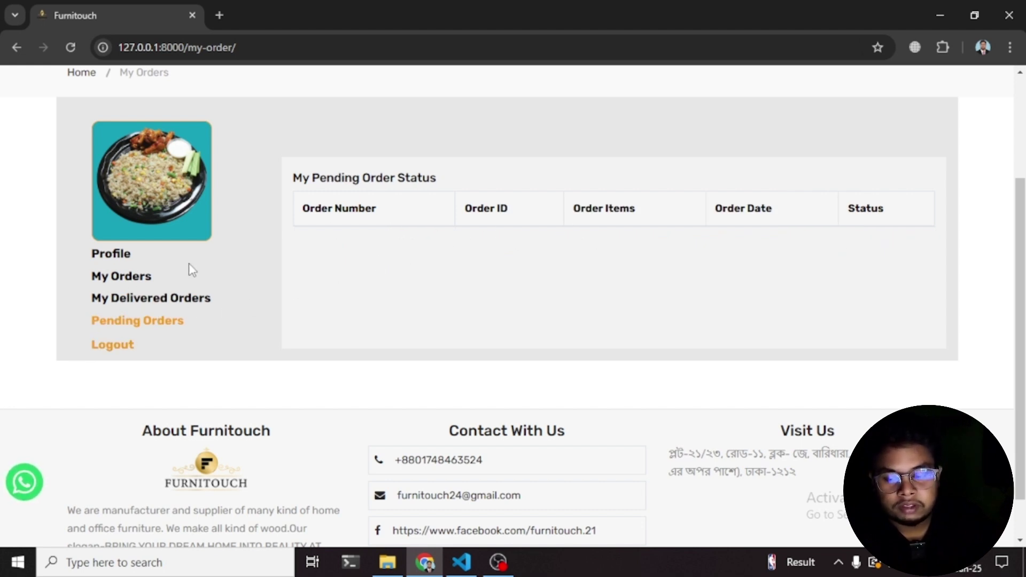
pyautogui.click(114, 275)
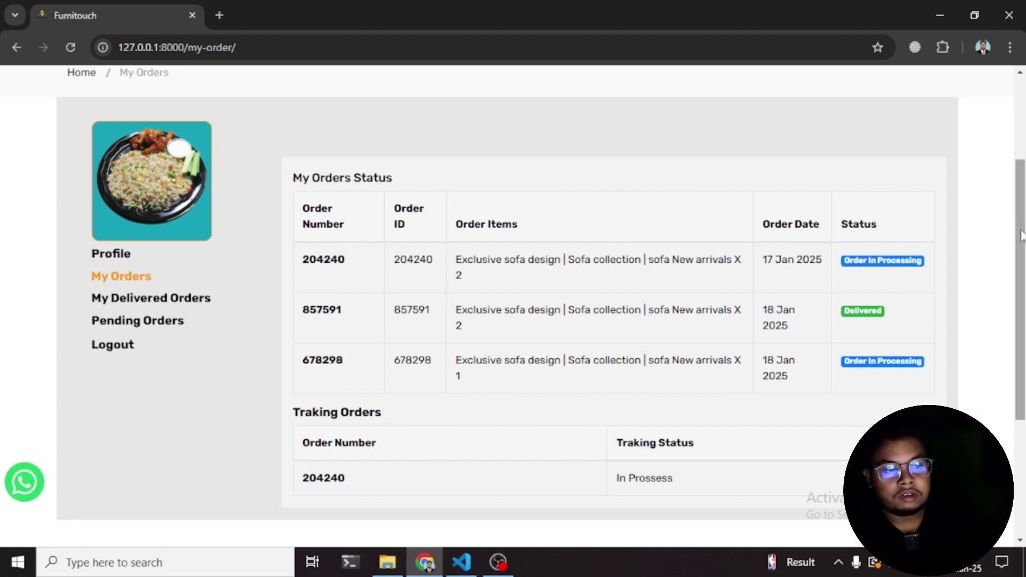
pyautogui.scroll(3, 483, 291)
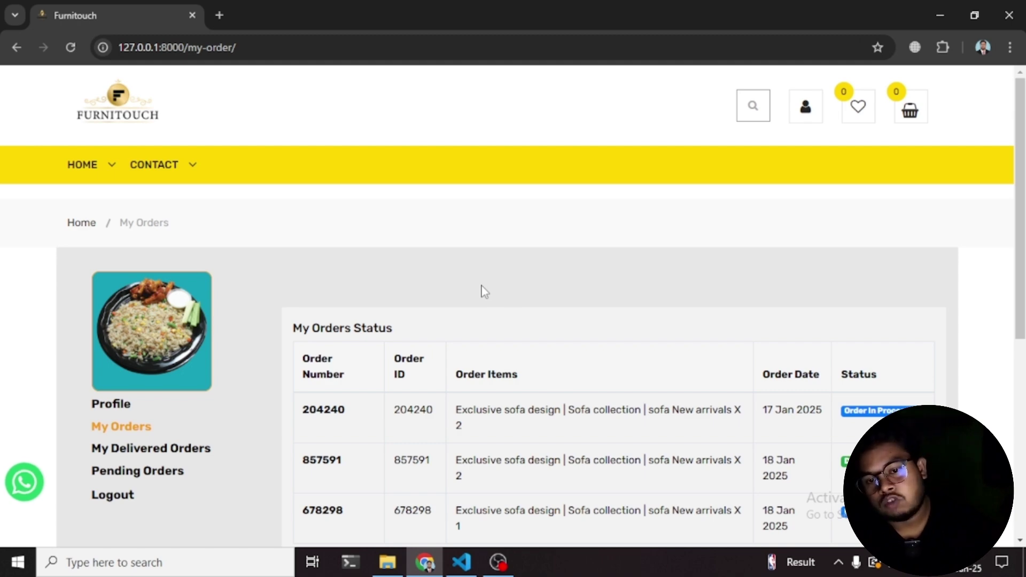
# - Return to the home page, reopen the account orders page and log out
pyautogui.click(115, 99)
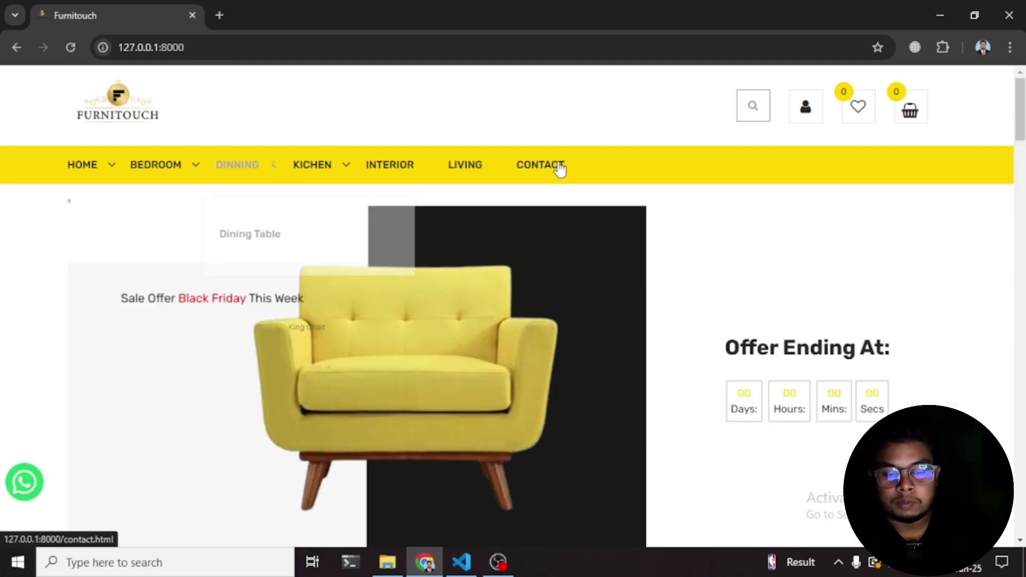
pyautogui.scroll(-10, 613, 224)
pyautogui.scroll(4, 623, 231)
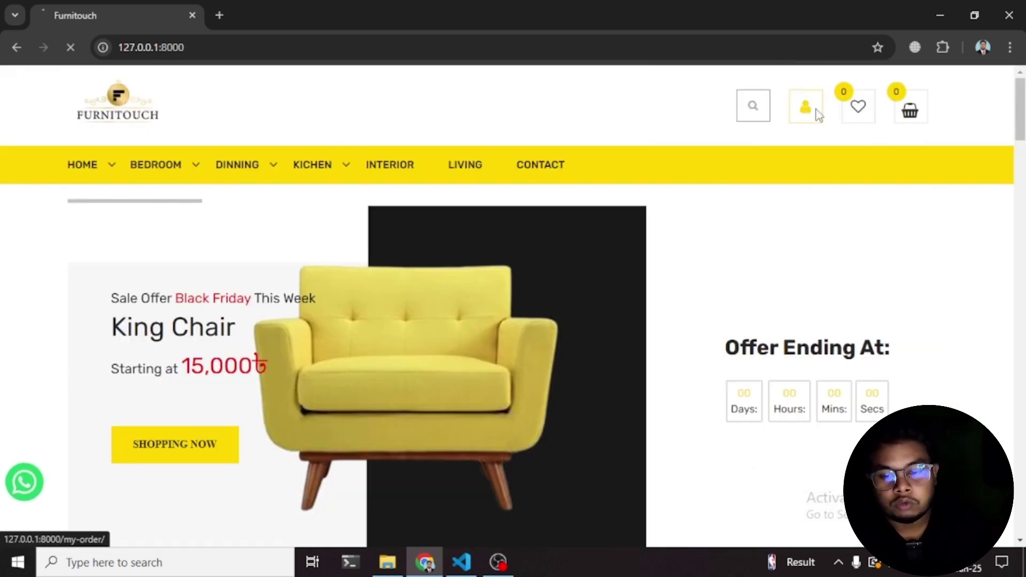
pyautogui.click(806, 109)
pyautogui.scroll(-4, 556, 326)
pyautogui.click(112, 287)
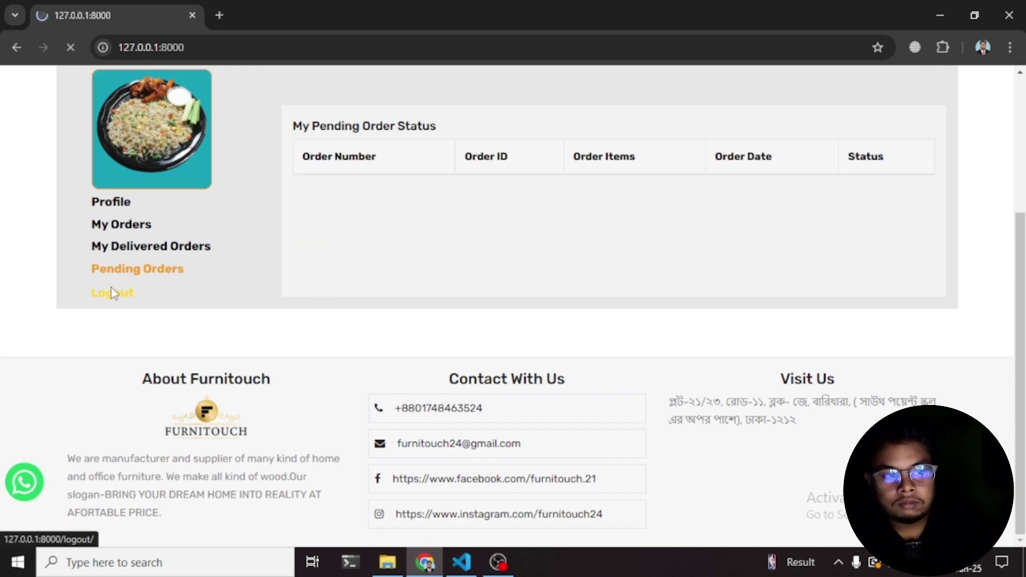
# - Log in with the saved admin email and password, then review the dashboard's revenue and order totals
pyautogui.click(810, 109)
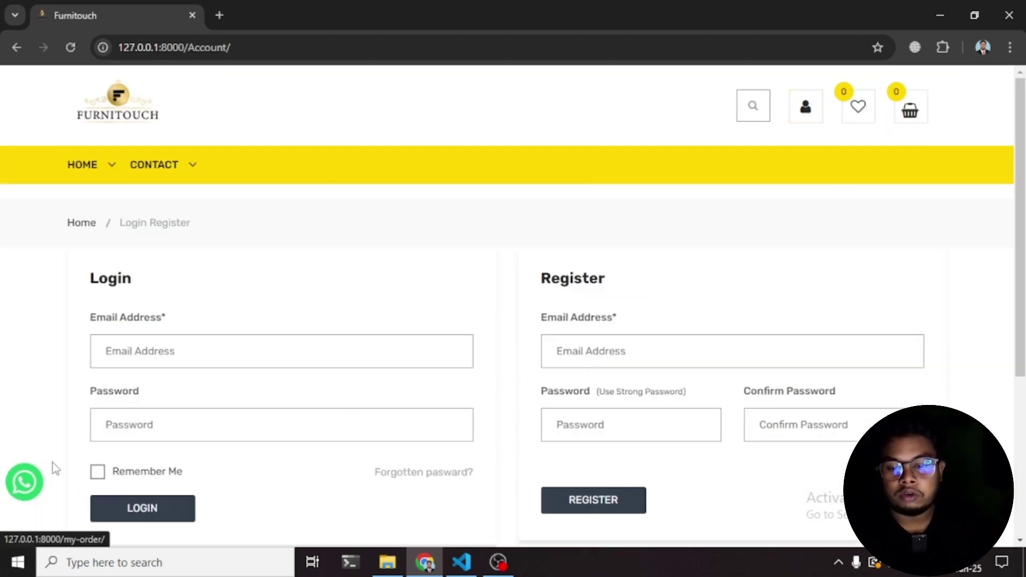
pyautogui.click(187, 351)
pyautogui.press('Down')
pyautogui.click(211, 422)
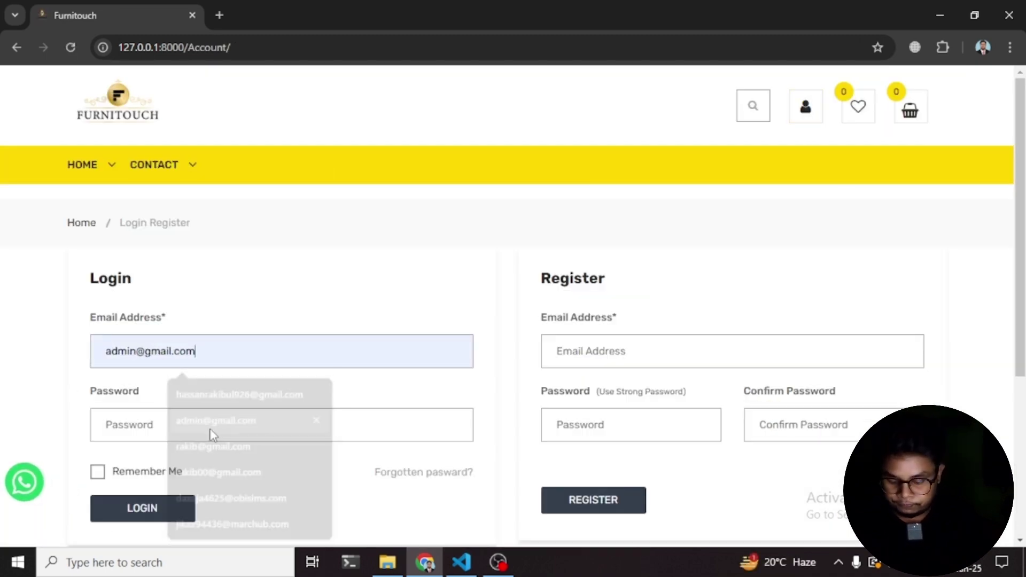
pyautogui.click(193, 431)
pyautogui.write('12345')
pyautogui.press('Return')
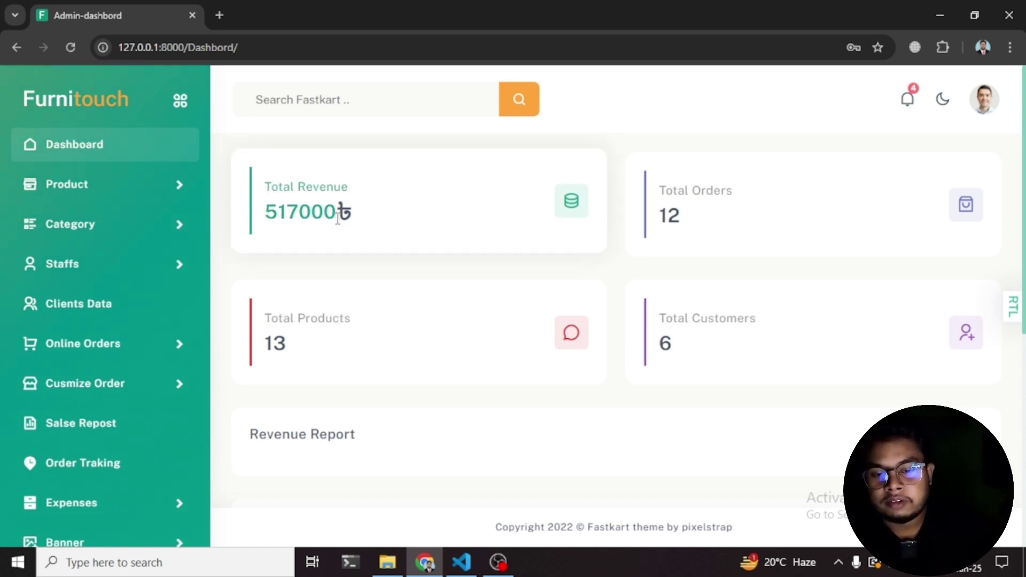
pyautogui.scroll(-10, 683, 267)
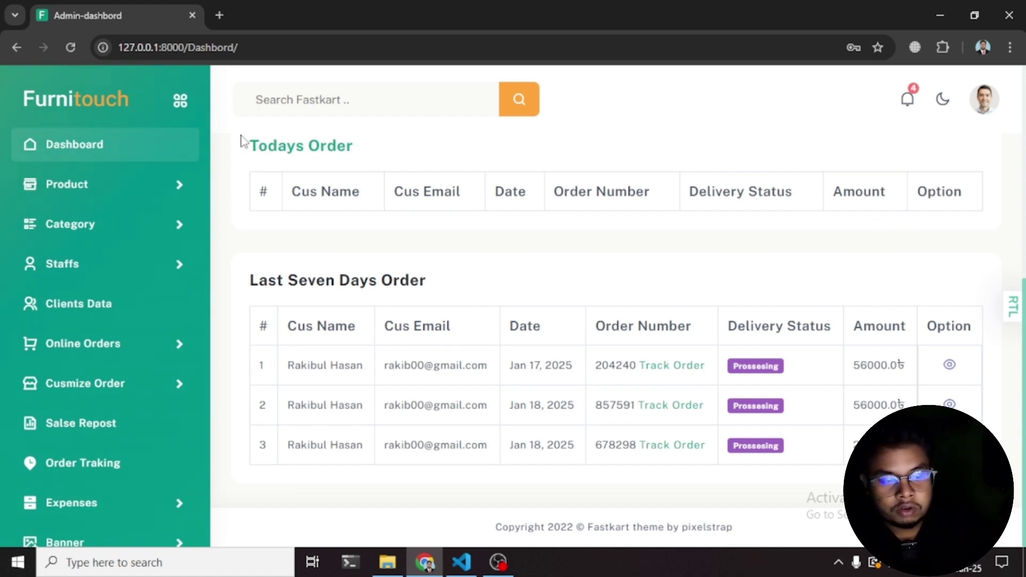
pyautogui.scroll(7, 773, 384)
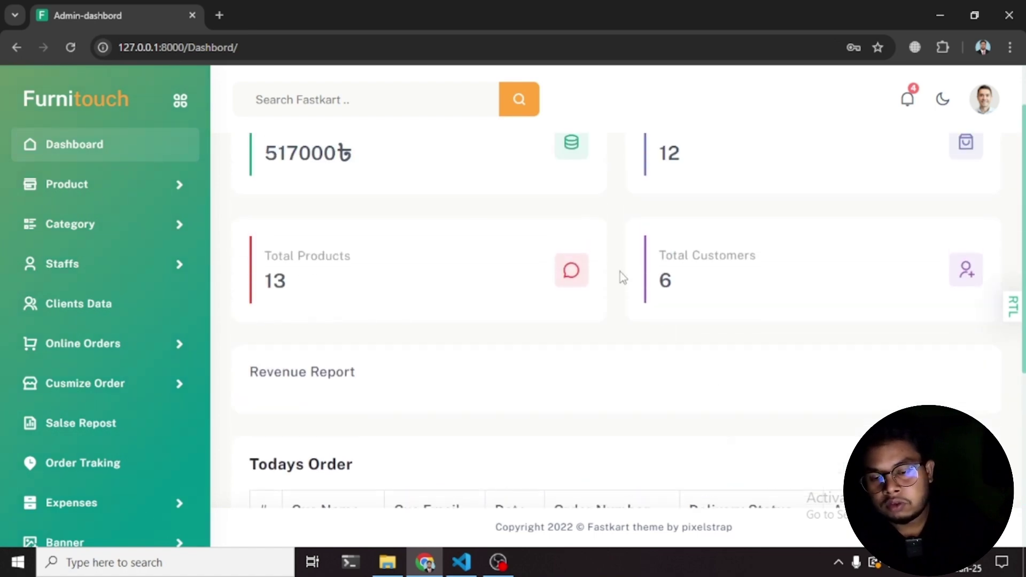
# - Expand the Product menu and look over the Add New Products page
pyautogui.click(62, 186)
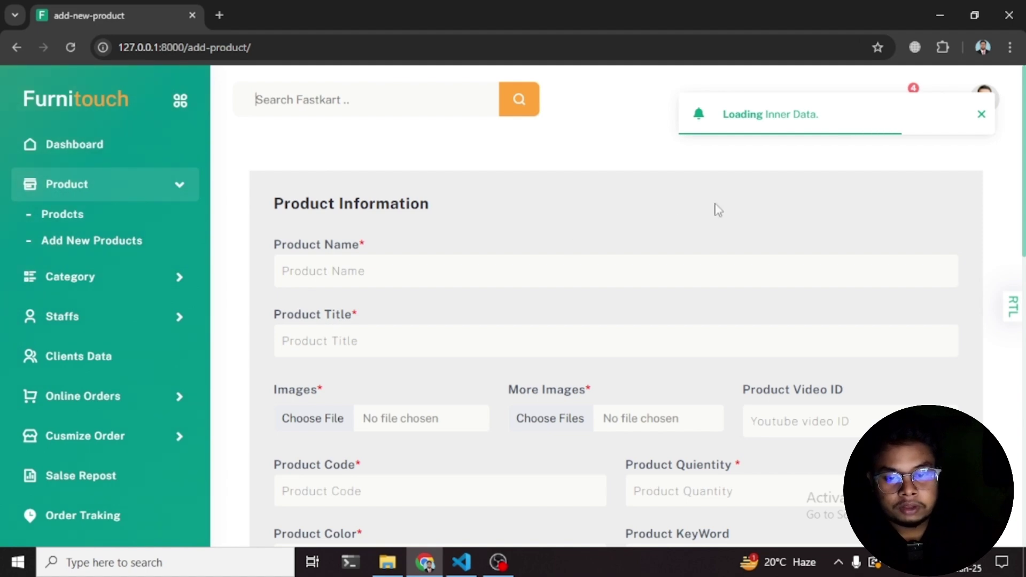
pyautogui.scroll(-8, 341, 216)
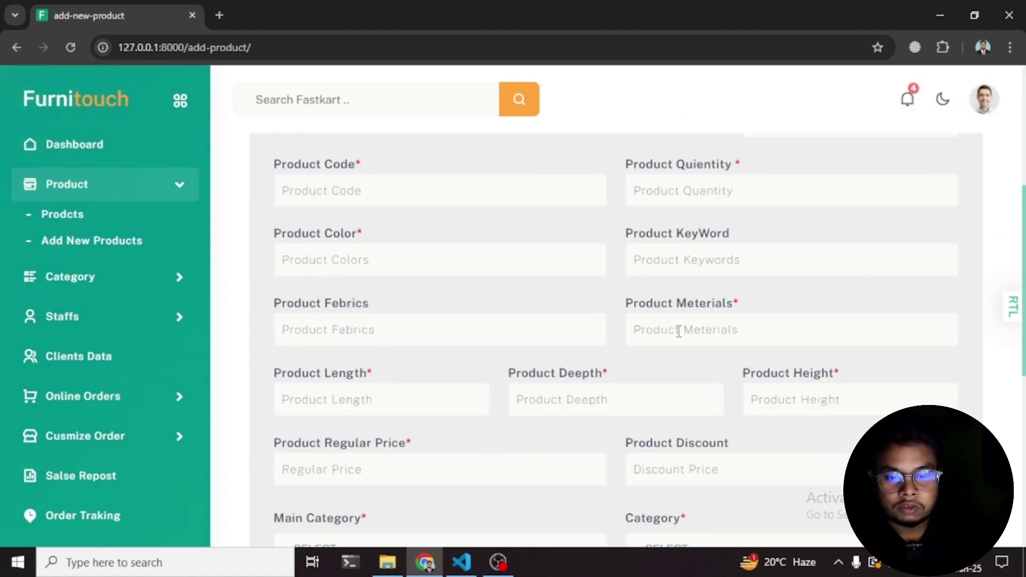
pyautogui.scroll(-5, 483, 271)
pyautogui.scroll(10, 490, 242)
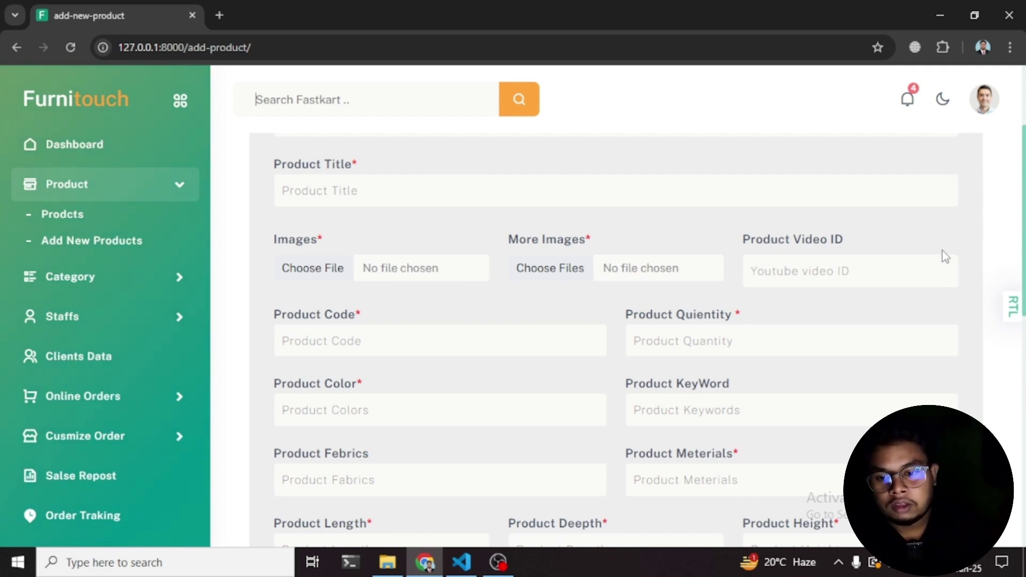
# - Open the Products List and scroll through codes, names, categories, prices and offer prices
pyautogui.click(61, 216)
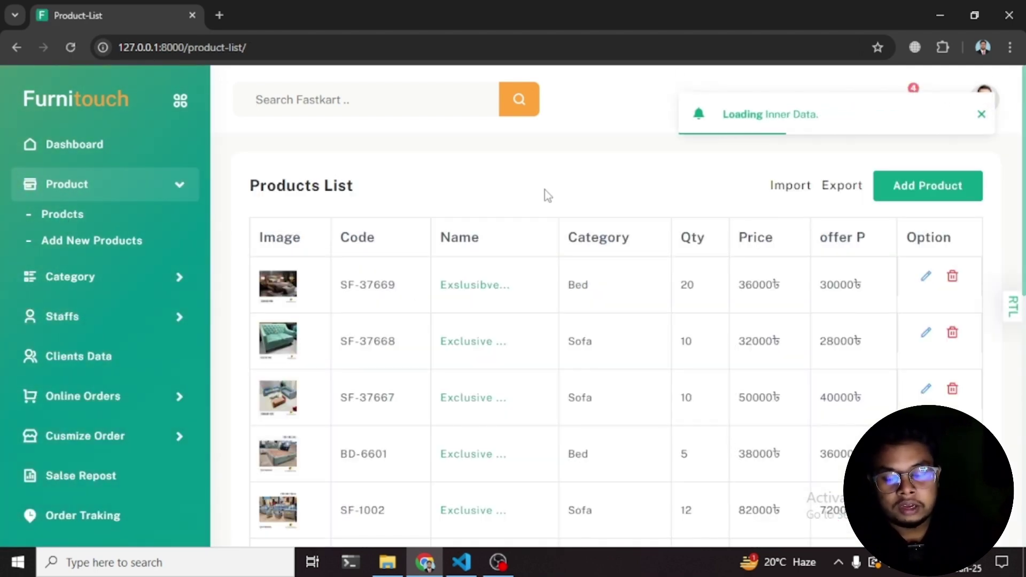
pyautogui.scroll(-4, 375, 270)
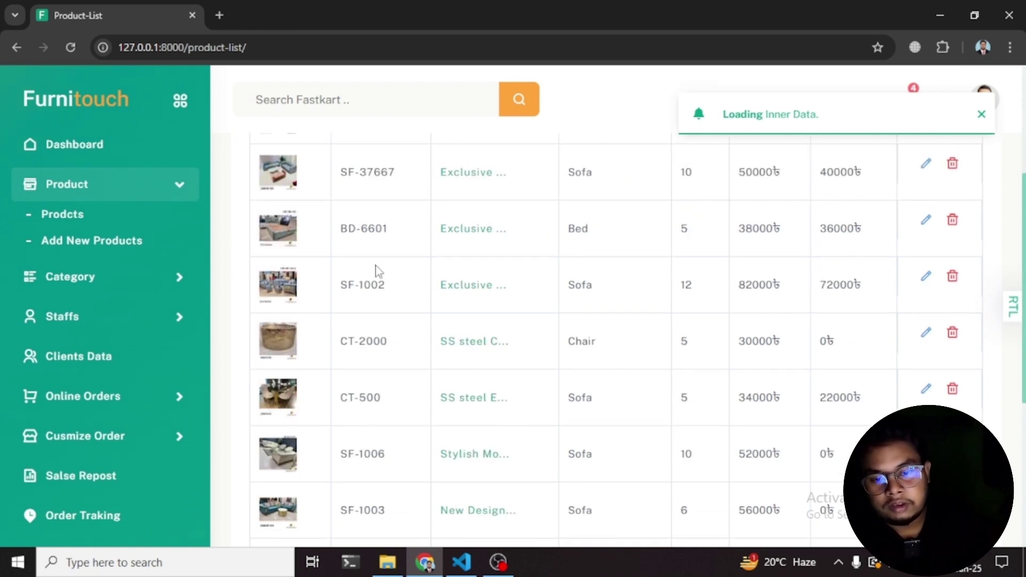
pyautogui.scroll(4, 375, 269)
pyautogui.scroll(-10, 282, 309)
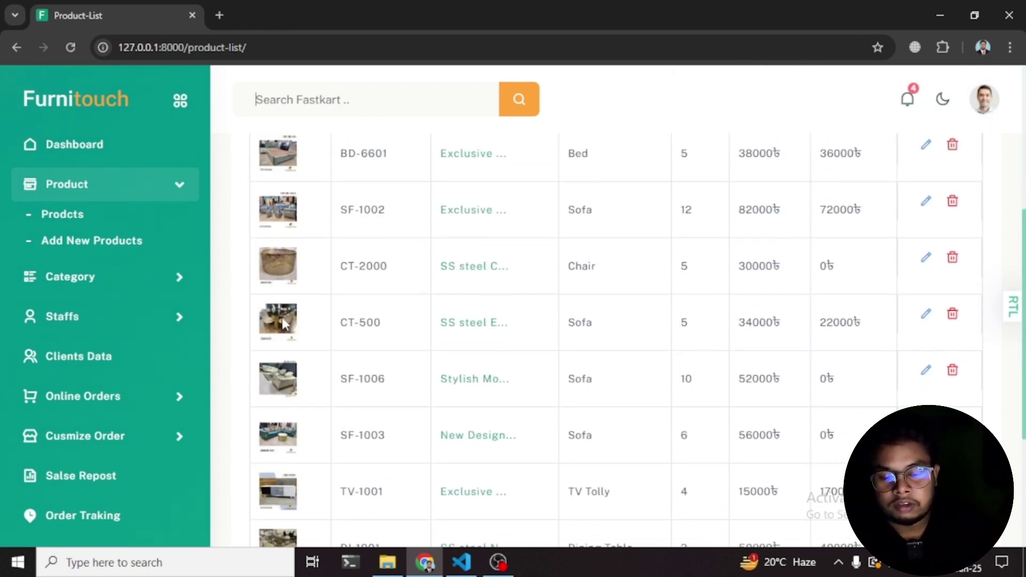
pyautogui.scroll(10, 553, 372)
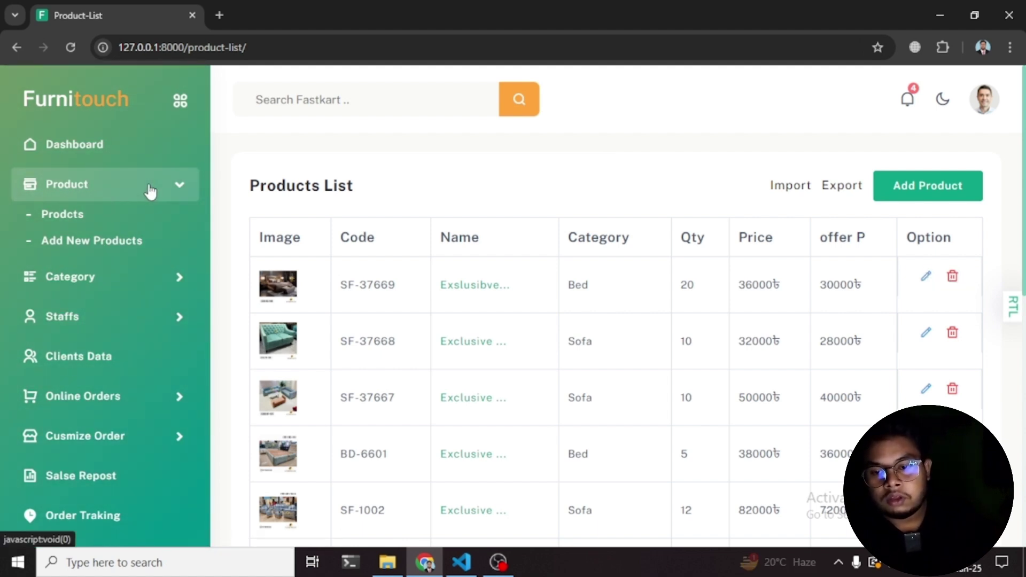
# - Browse the Main Category List and the Add Main Category form under Category
pyautogui.click(149, 191)
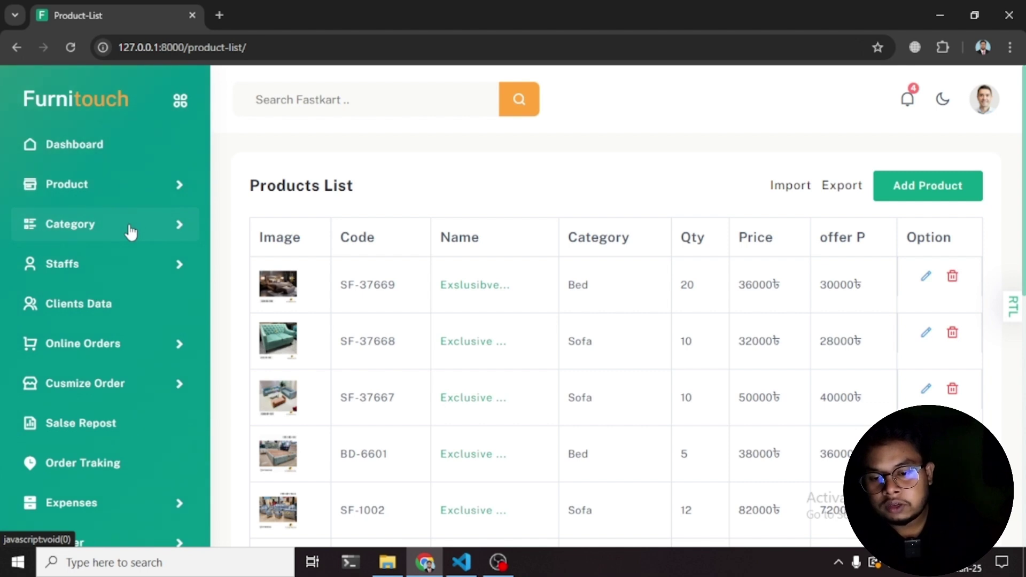
pyautogui.click(130, 230)
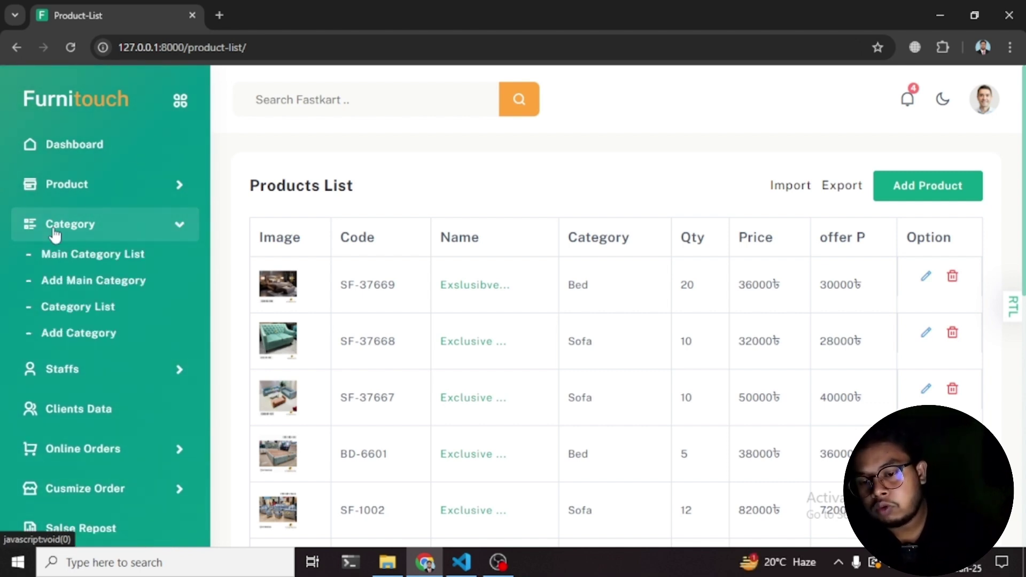
pyautogui.click(55, 256)
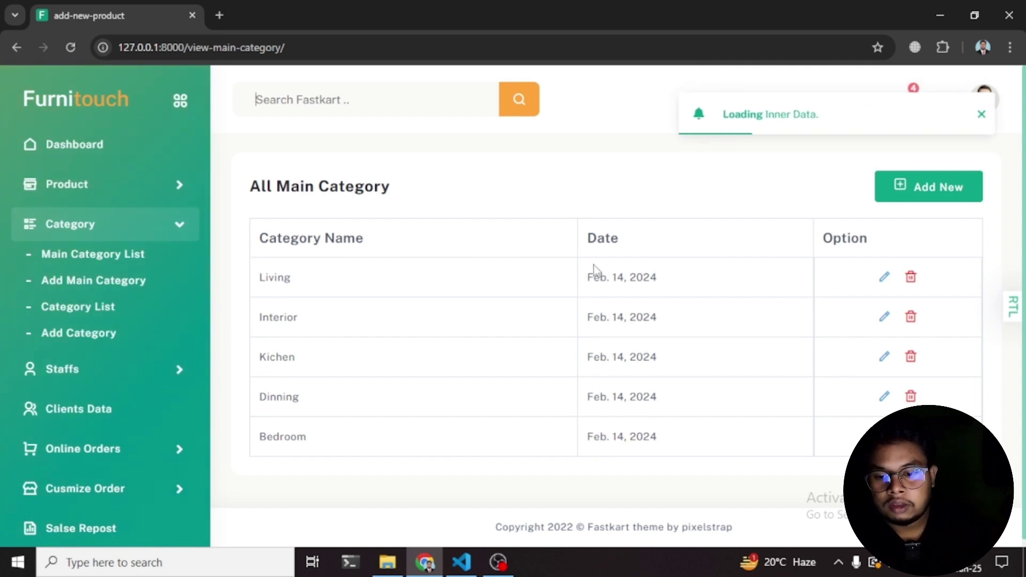
pyautogui.click(21, 278)
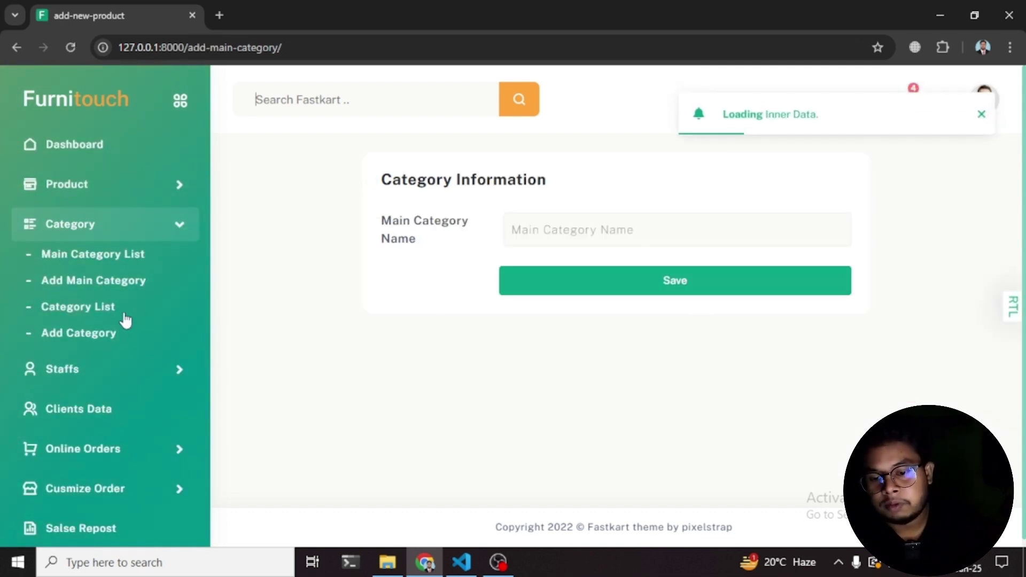
# - Open the All Category list, then collapse Category and briefly expand and collapse Staffs
pyautogui.click(63, 307)
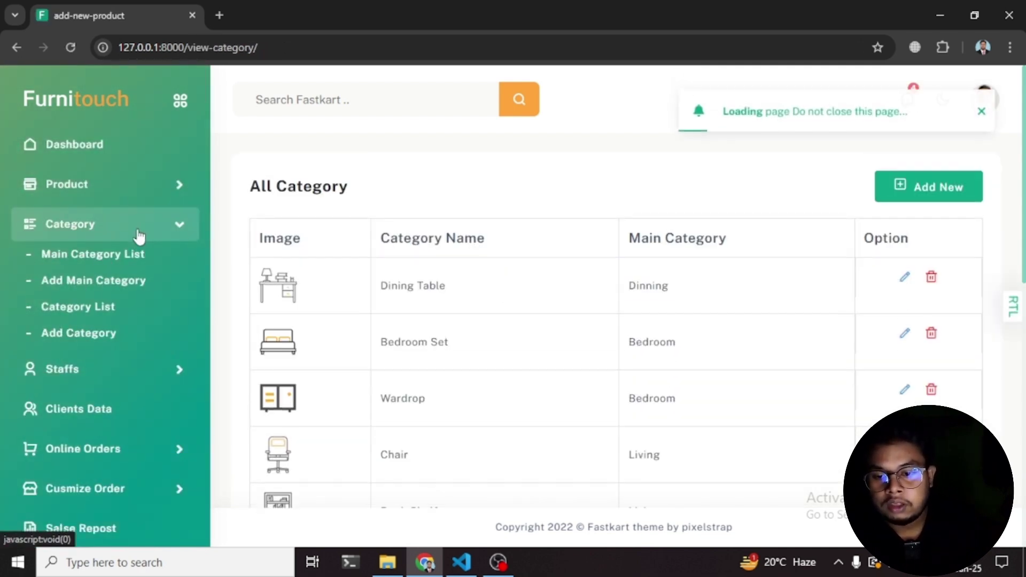
pyautogui.click(176, 227)
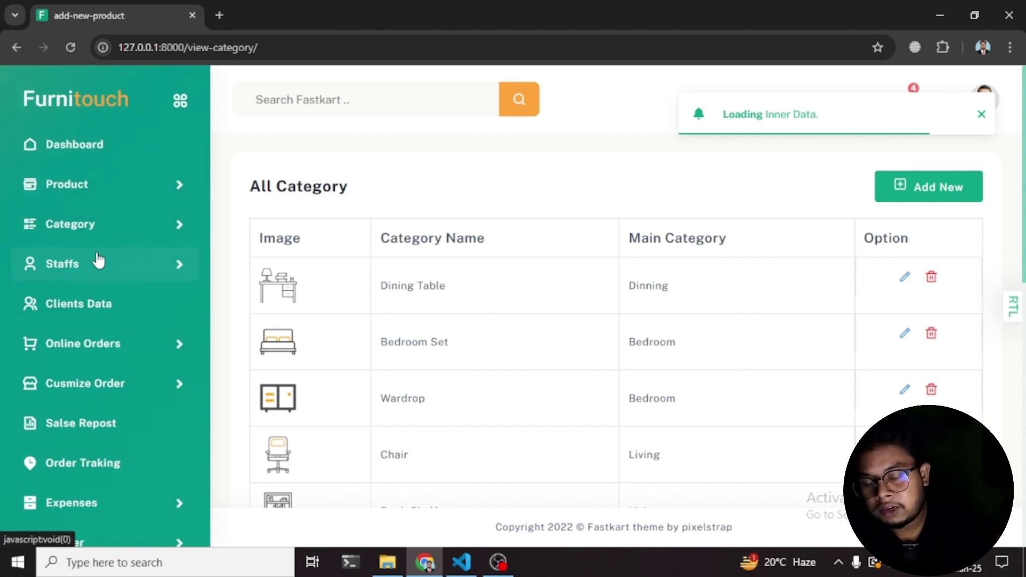
pyautogui.click(158, 264)
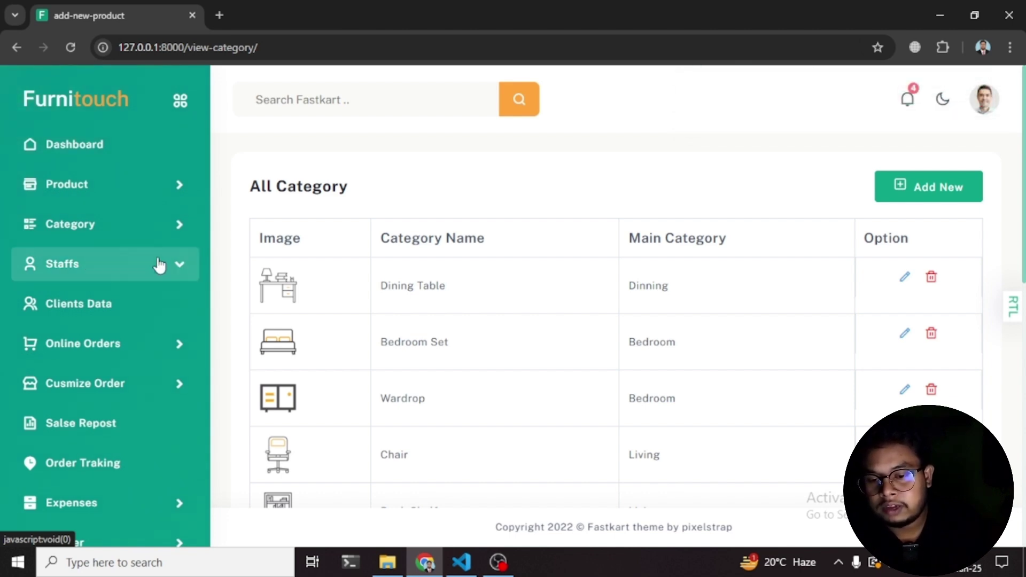
pyautogui.click(120, 259)
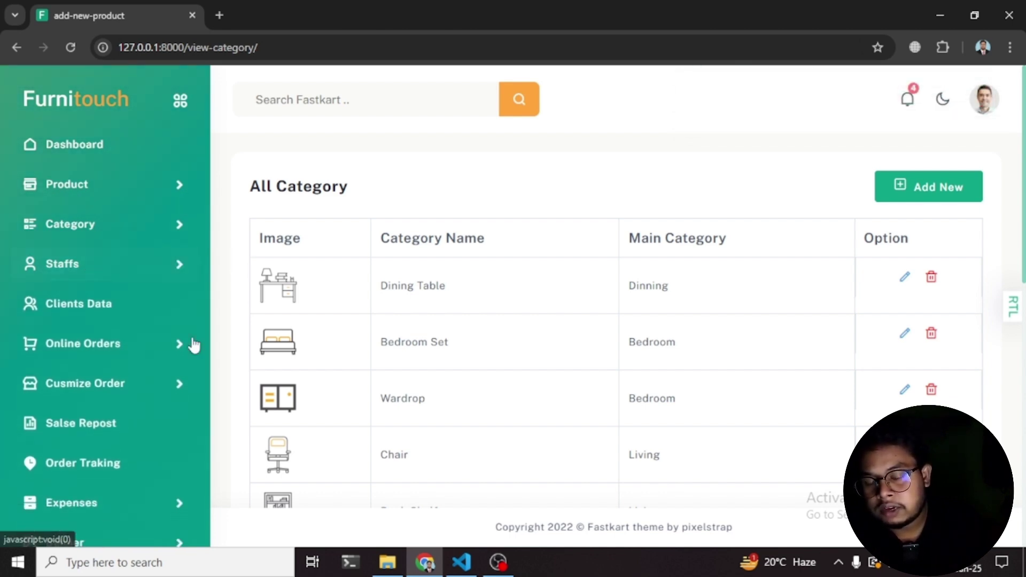
# - Open the Client List of six customers, scroll through it and reload the page
pyautogui.click(90, 309)
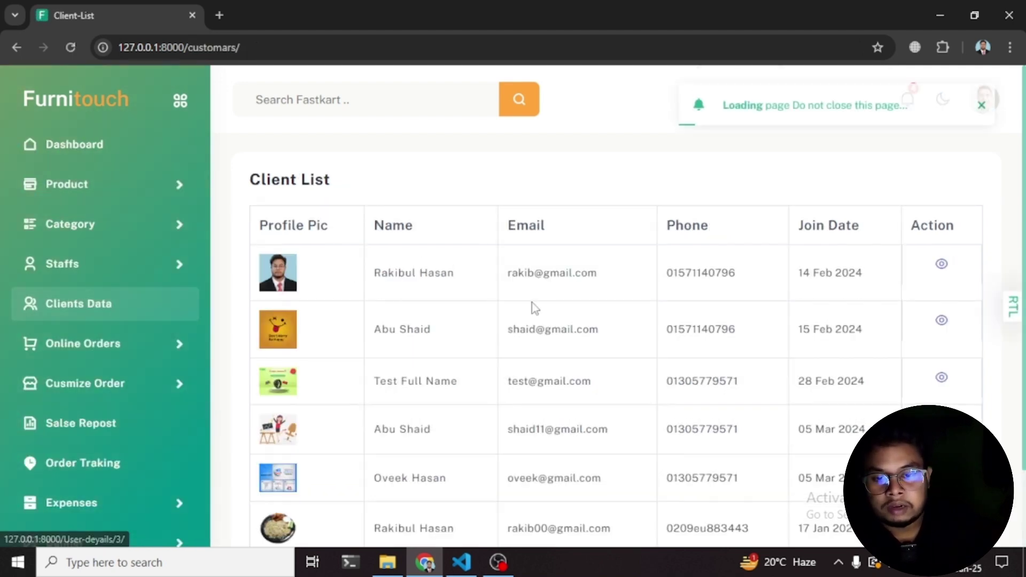
pyautogui.scroll(-2, 383, 235)
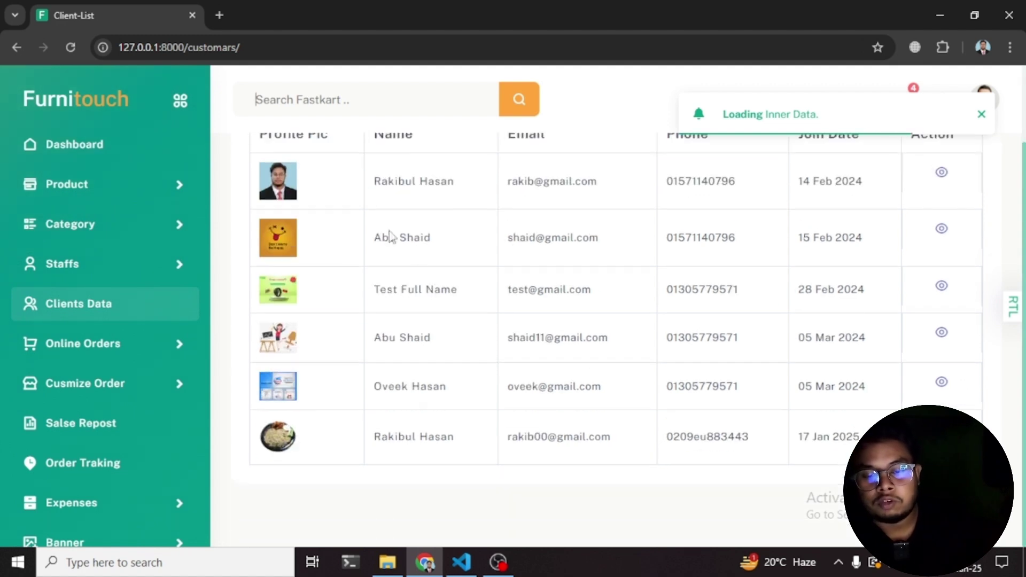
pyautogui.scroll(1, 414, 293)
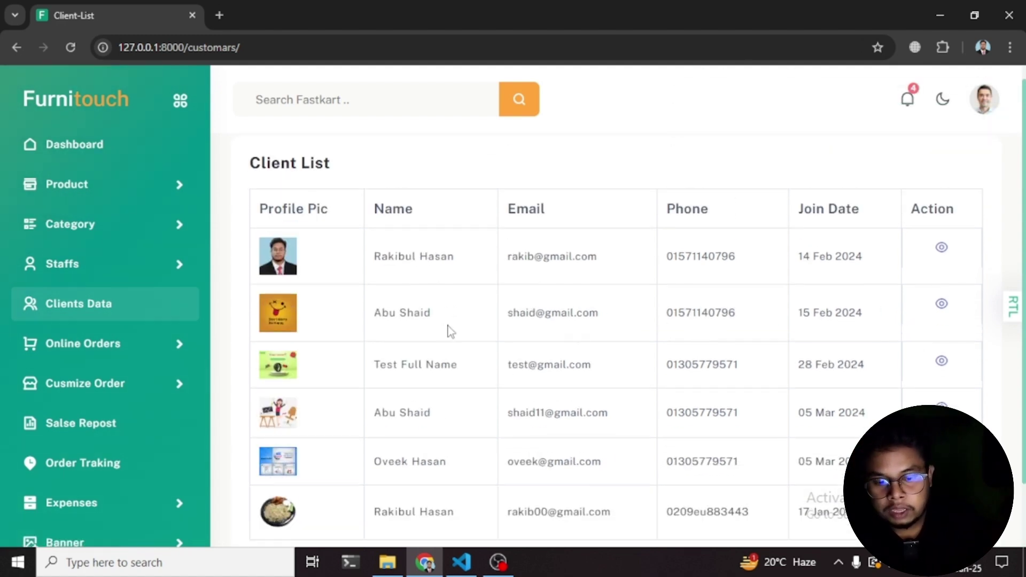
pyautogui.scroll(-1, 453, 340)
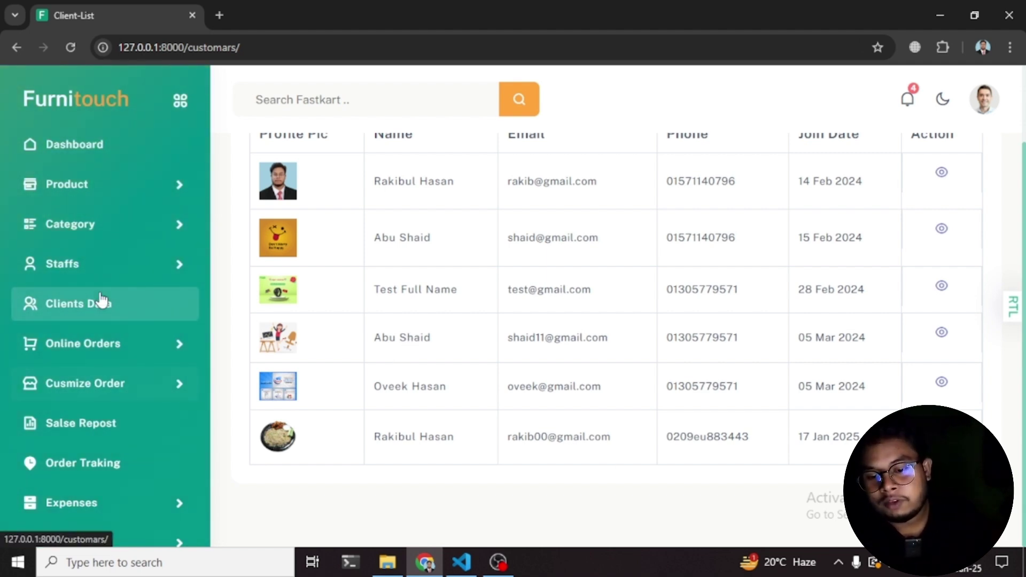
pyautogui.click(105, 306)
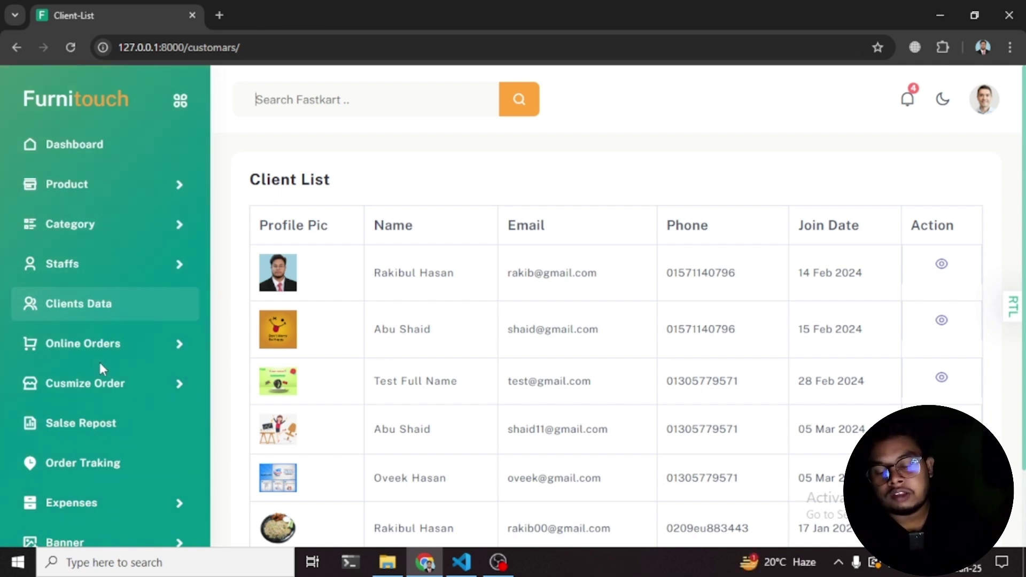
# - Browse the Pending Order List, preview the newest order, and glance at the Delivered orders
pyautogui.click(110, 391)
pyautogui.click(113, 392)
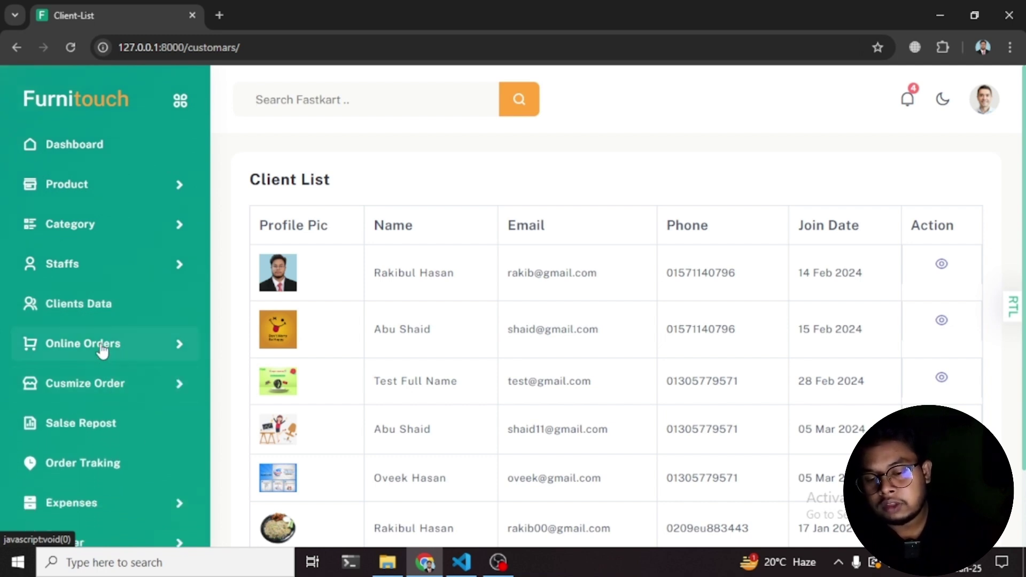
pyautogui.click(107, 344)
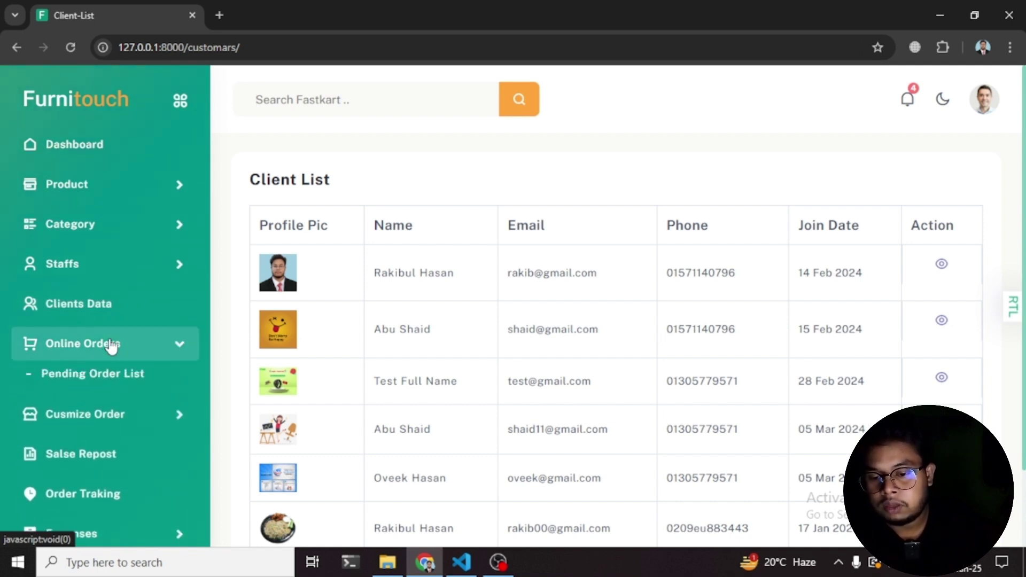
pyautogui.click(86, 377)
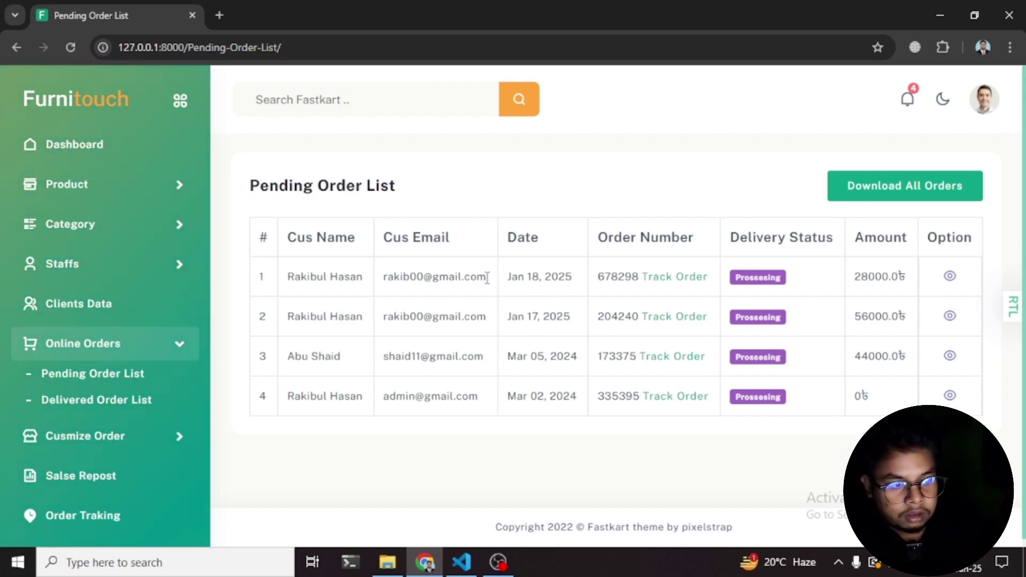
pyautogui.click(950, 276)
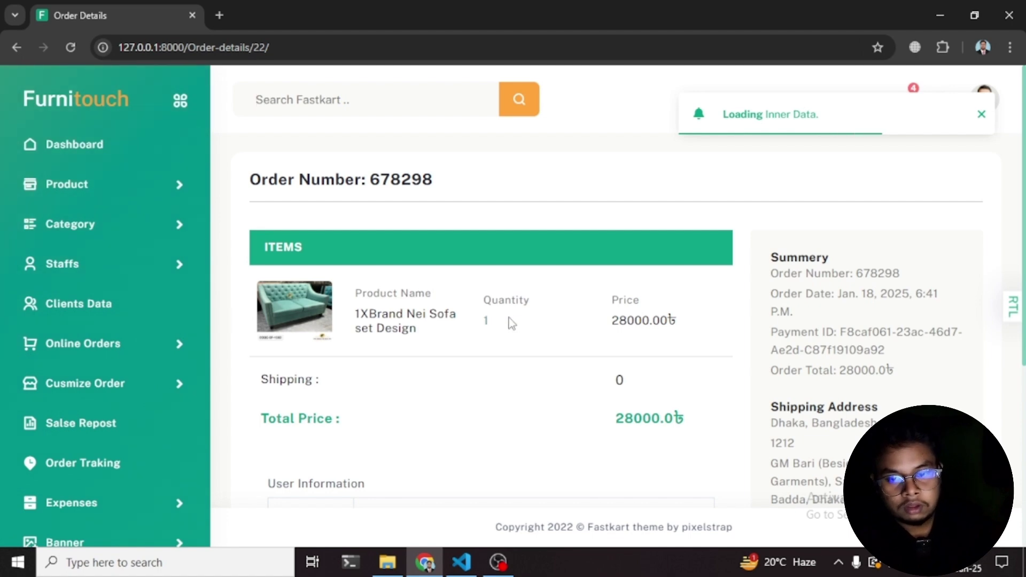
pyautogui.hotkey('alt', 'Left')
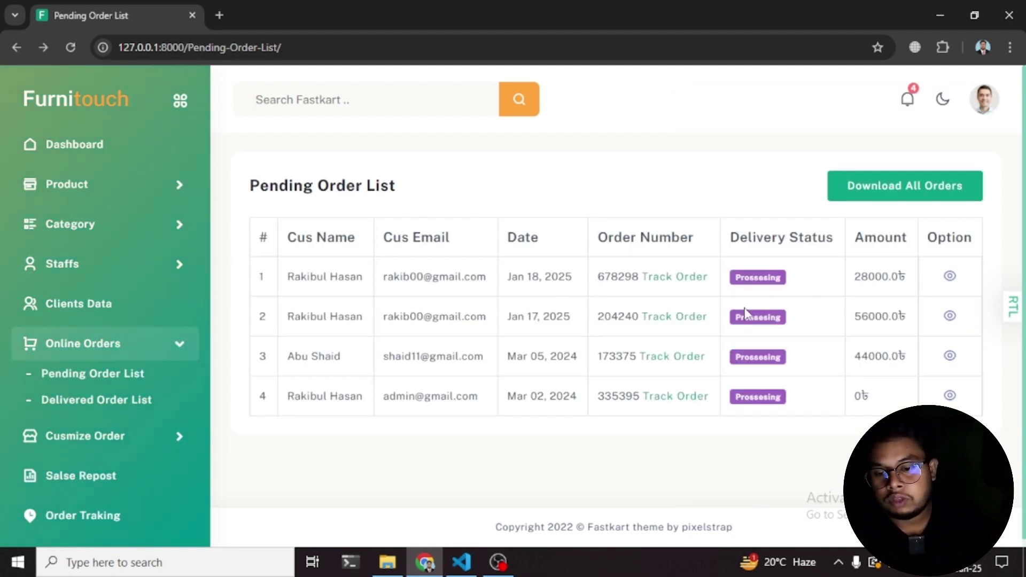
pyautogui.scroll(-2, 161, 378)
pyautogui.click(73, 323)
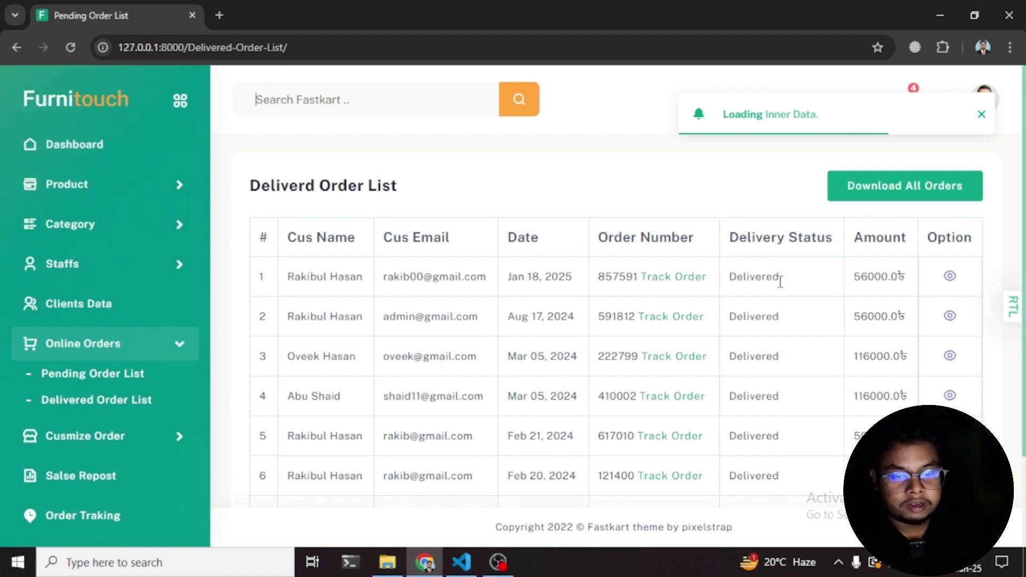
pyautogui.scroll(-2, 277, 344)
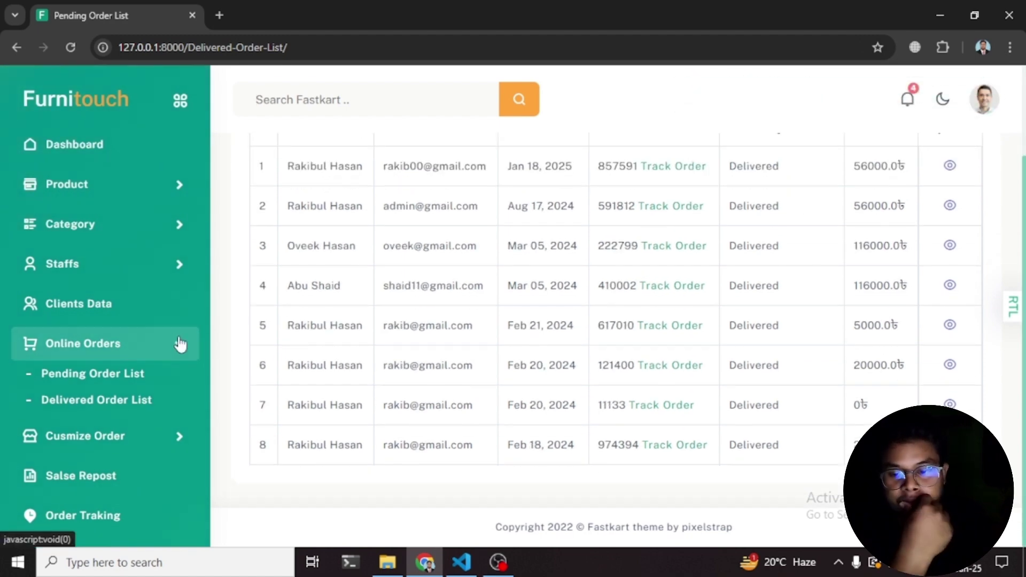
# - Reopen the Pending Order List and mark the Jan 18, 2025 28000 ৳ sofa order delivered
pyautogui.click(181, 344)
pyautogui.click(123, 344)
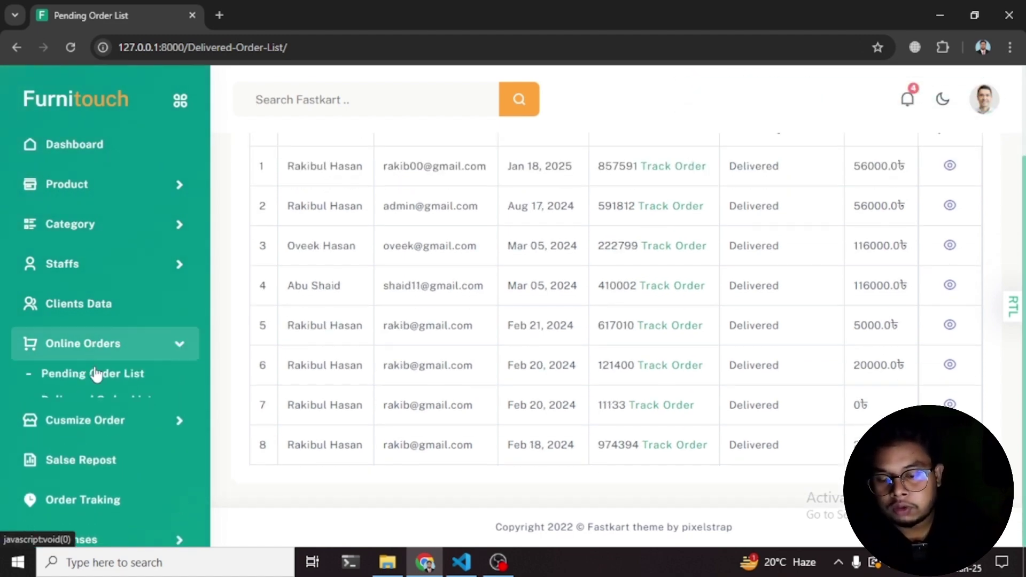
pyautogui.click(67, 376)
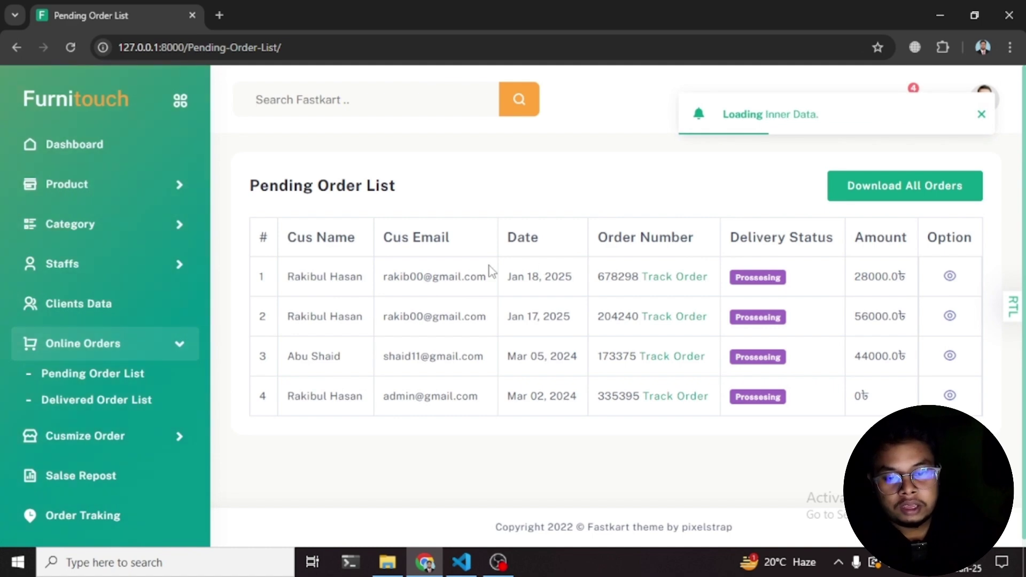
pyautogui.click(949, 277)
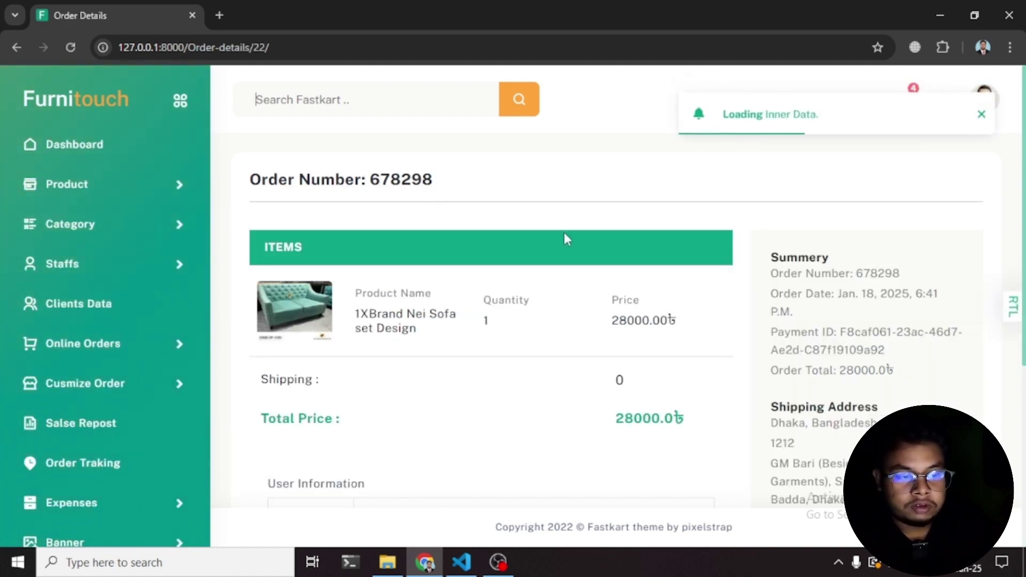
pyautogui.scroll(-3, 351, 266)
pyautogui.scroll(3, 344, 254)
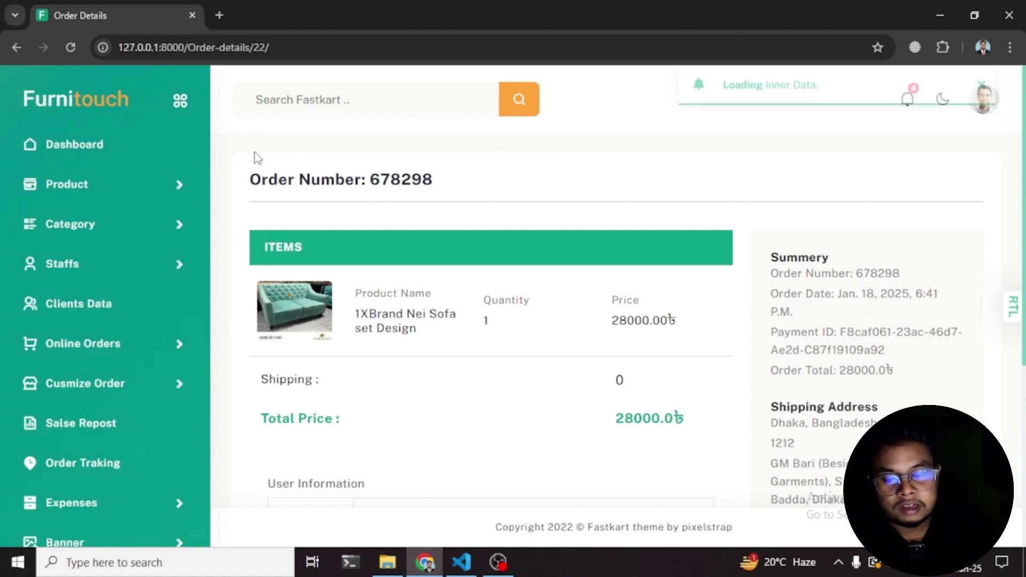
pyautogui.scroll(-2, 491, 321)
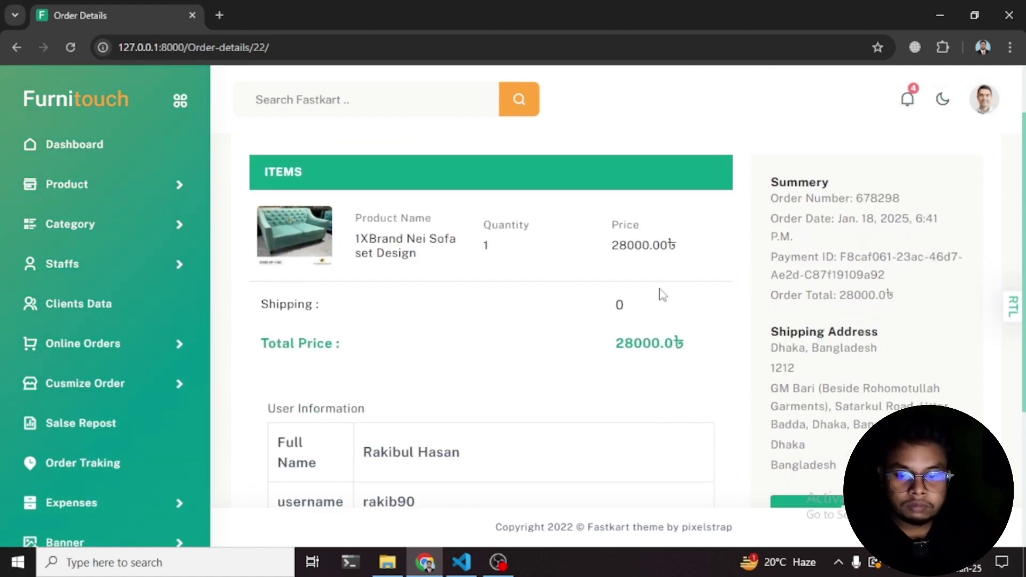
pyautogui.scroll(-4, 529, 369)
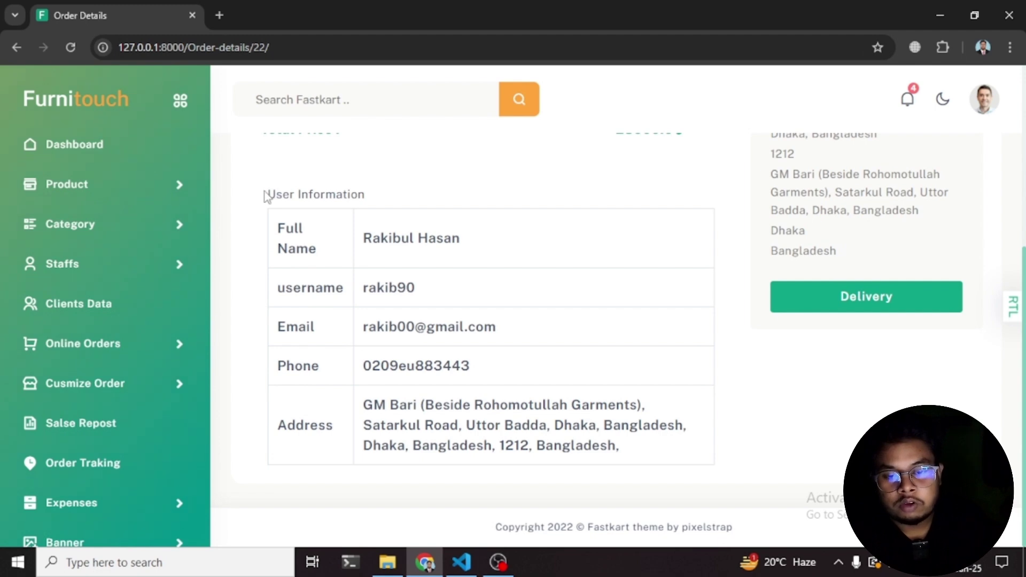
pyautogui.scroll(4, 567, 417)
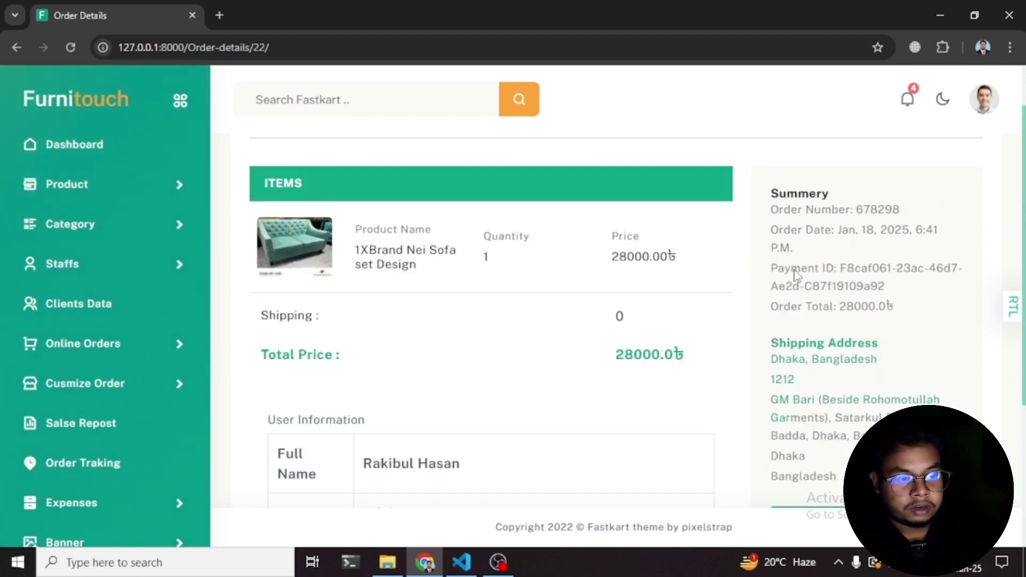
pyautogui.scroll(-1, 825, 353)
pyautogui.scroll(1, 823, 294)
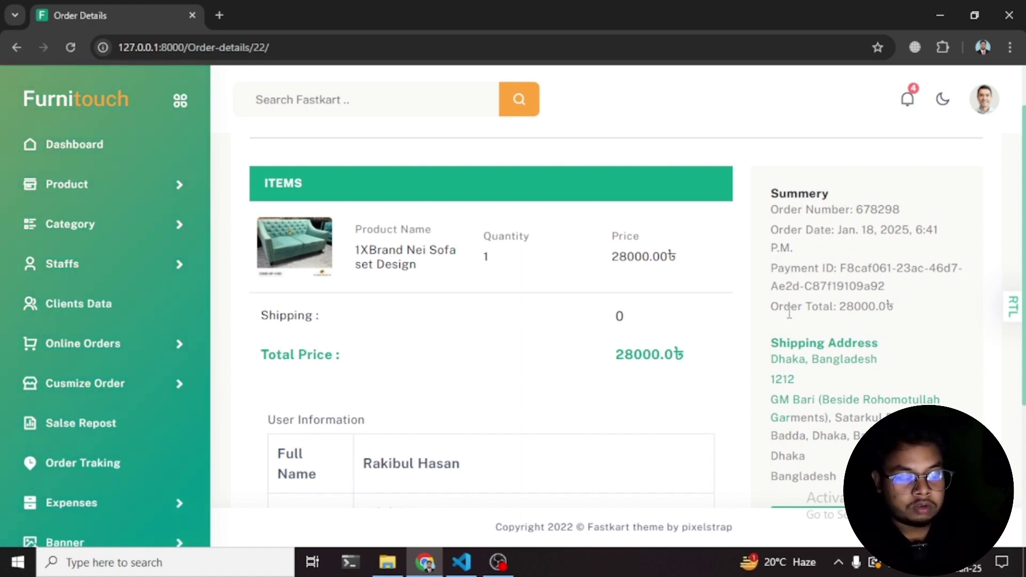
pyautogui.scroll(-3, 839, 304)
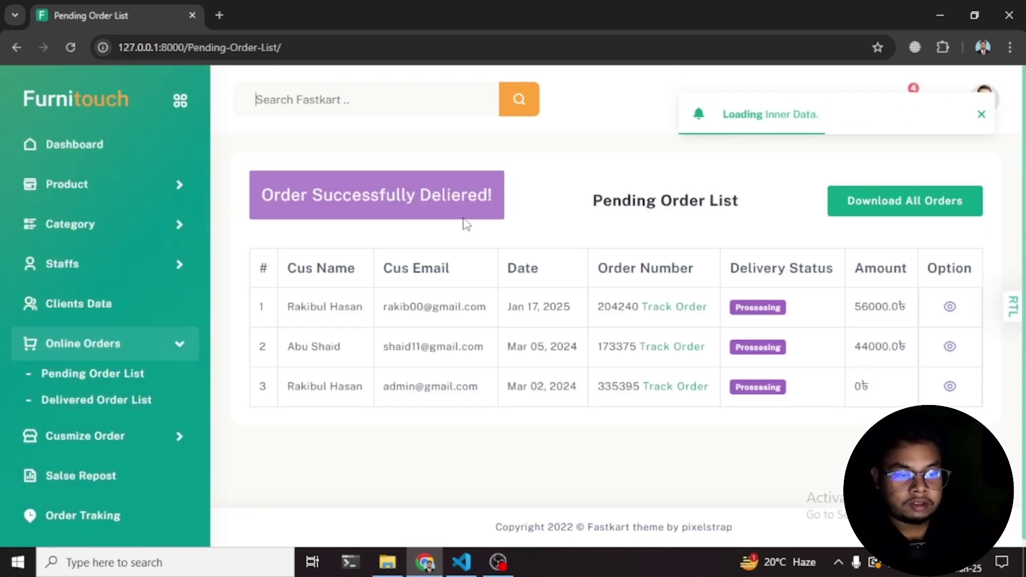
# - Open the Delivered Order List and view the 28000 ৳ sofa order's details, status Delivered
pyautogui.click(76, 374)
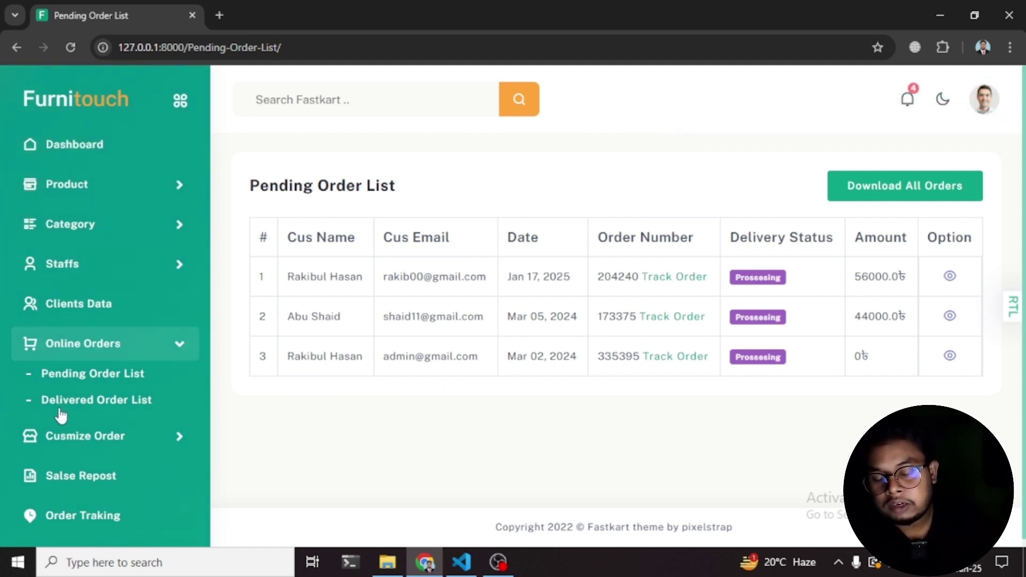
pyautogui.click(83, 405)
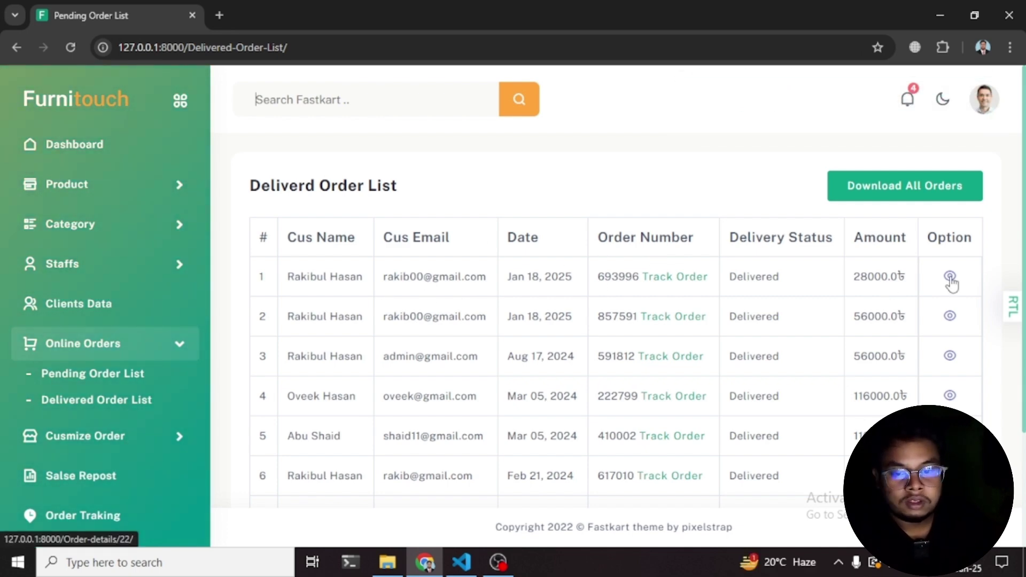
pyautogui.click(950, 276)
pyautogui.scroll(-3, 808, 347)
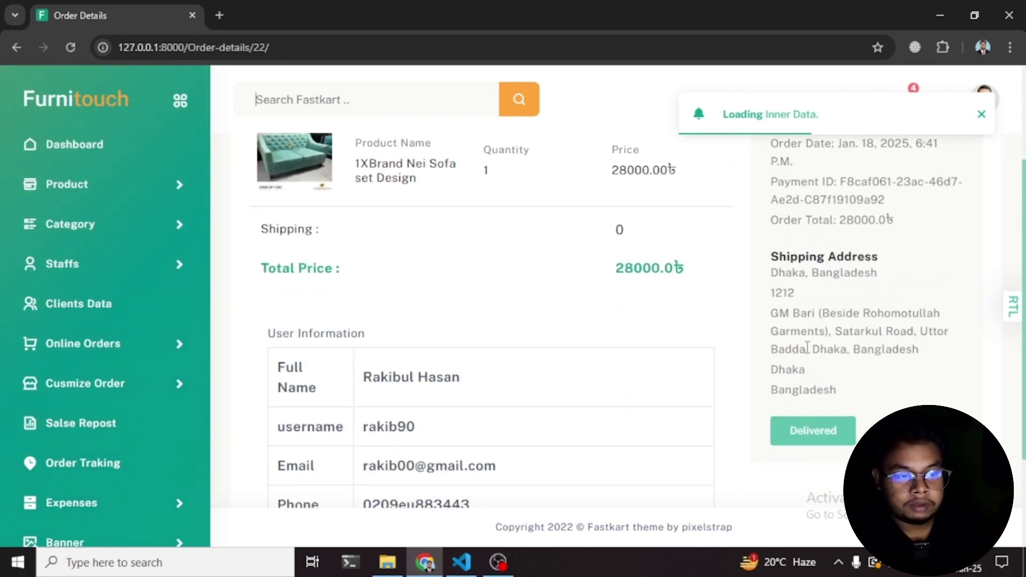
pyautogui.scroll(3, 522, 311)
pyautogui.scroll(-2, 496, 299)
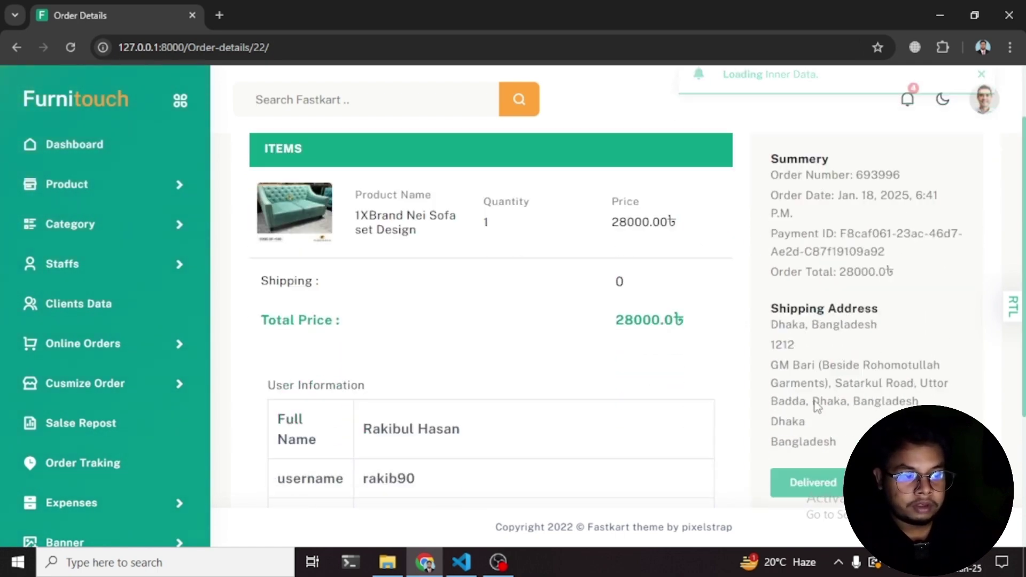
pyautogui.scroll(1, 505, 266)
pyautogui.scroll(-3, 522, 259)
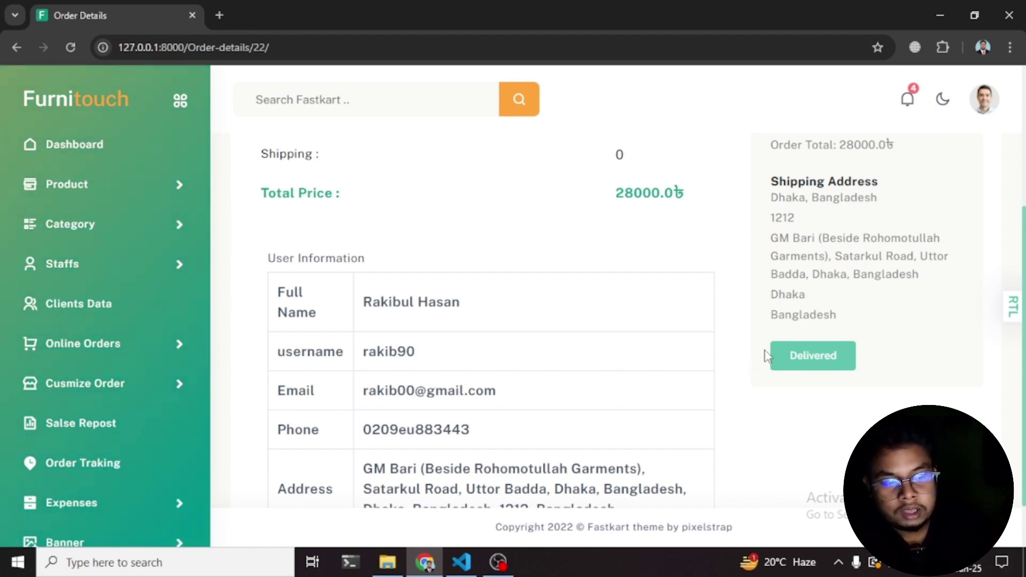
pyautogui.scroll(-2, 780, 346)
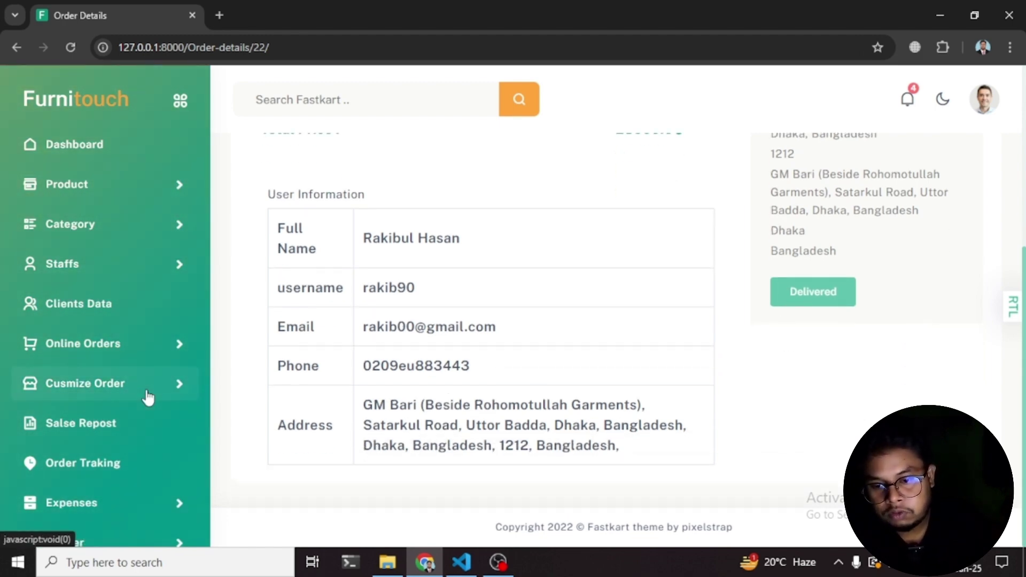
pyautogui.scroll(-2, 147, 398)
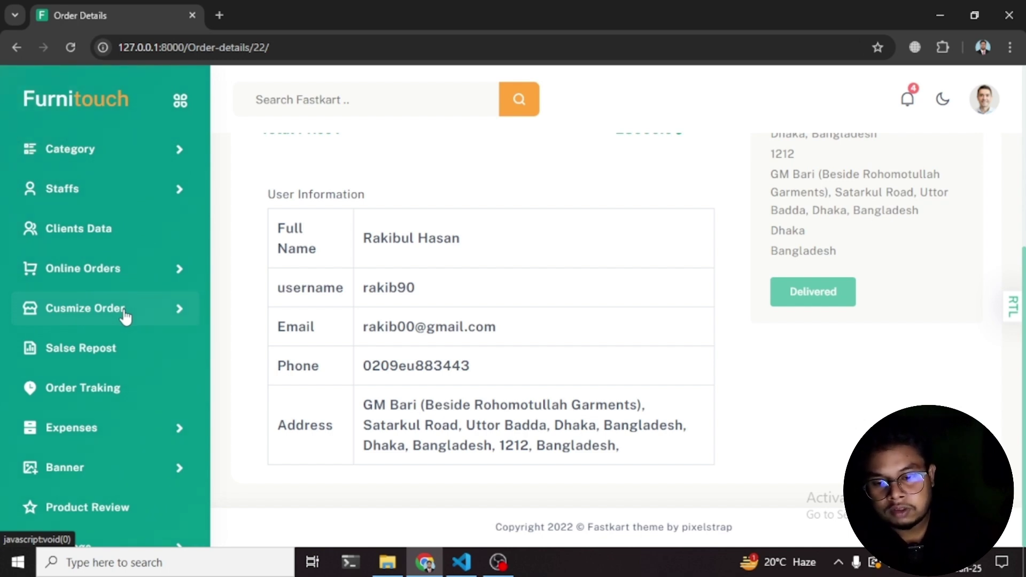
pyautogui.click(113, 356)
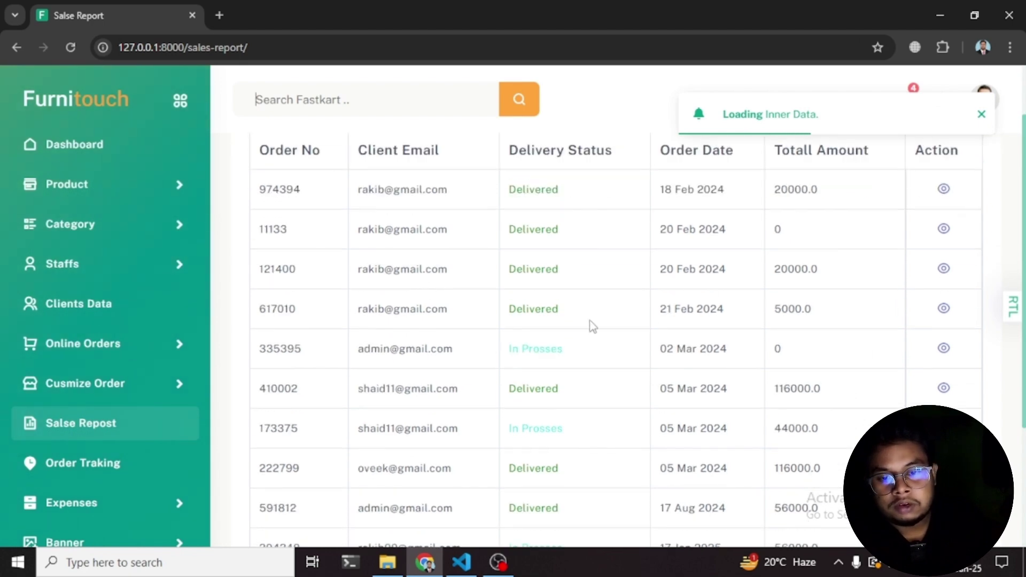
pyautogui.scroll(2, 433, 286)
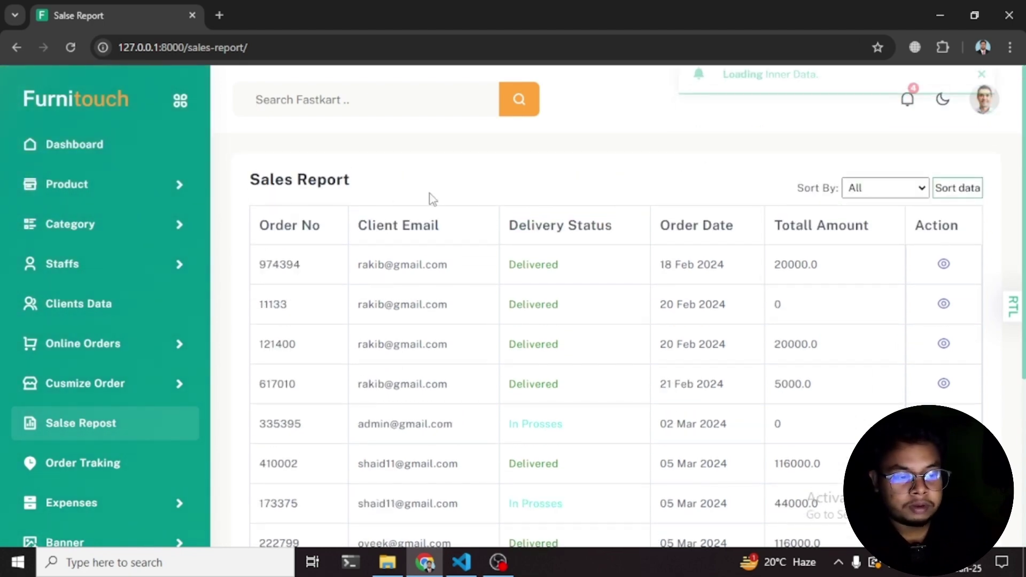
pyautogui.scroll(-5, 432, 214)
pyautogui.scroll(5, 373, 251)
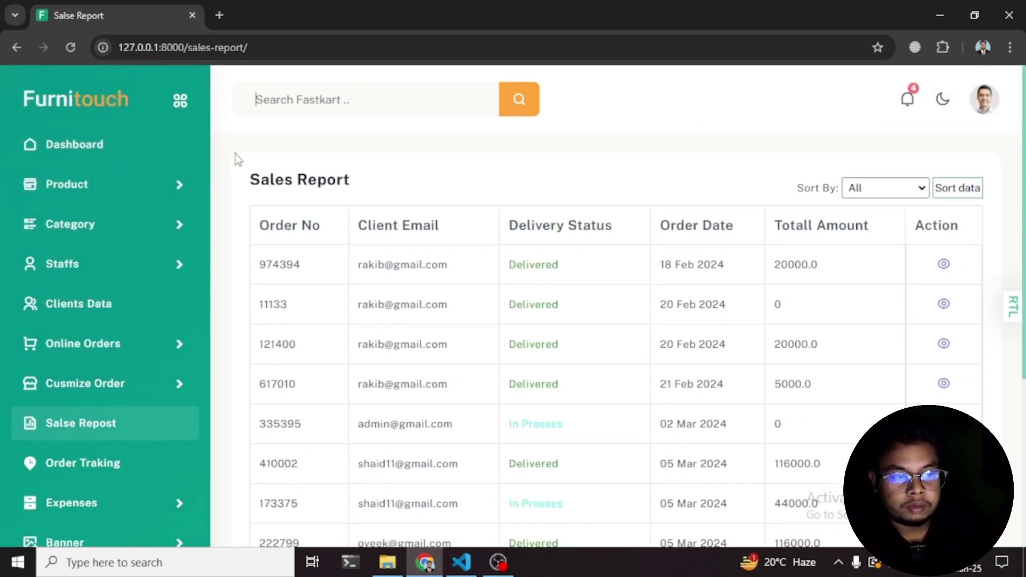
pyautogui.click(914, 188)
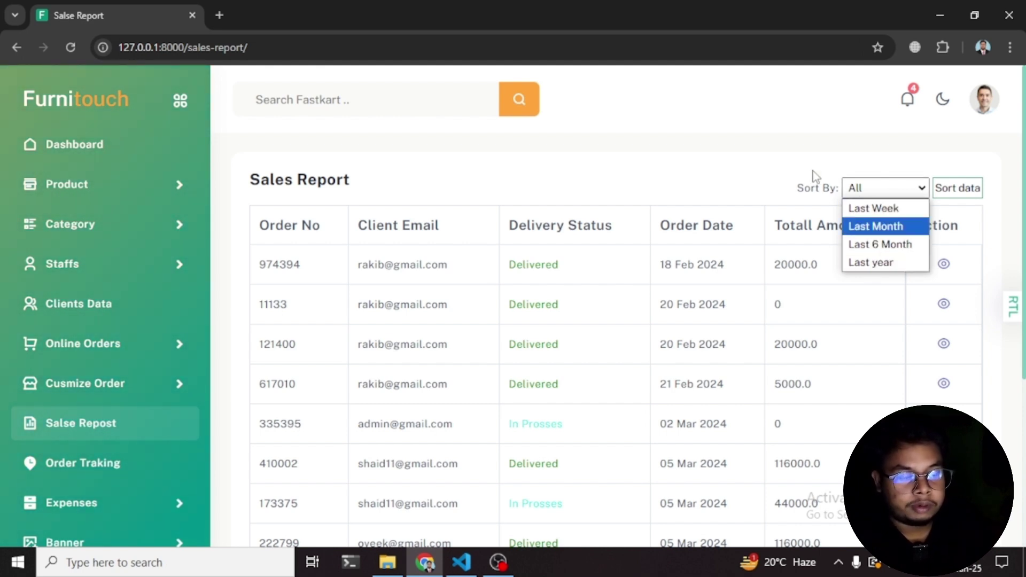
pyautogui.click(744, 151)
pyautogui.scroll(-4, 888, 271)
pyautogui.scroll(-2, 113, 418)
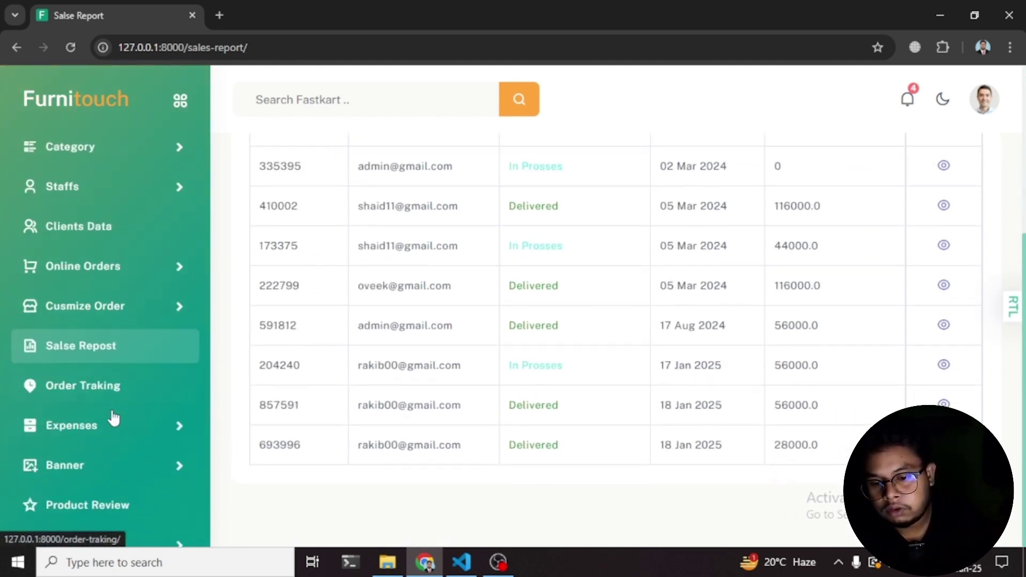
# - Edit order 410002's tracking from Order Traking and keep its status as Delivered
pyautogui.click(85, 368)
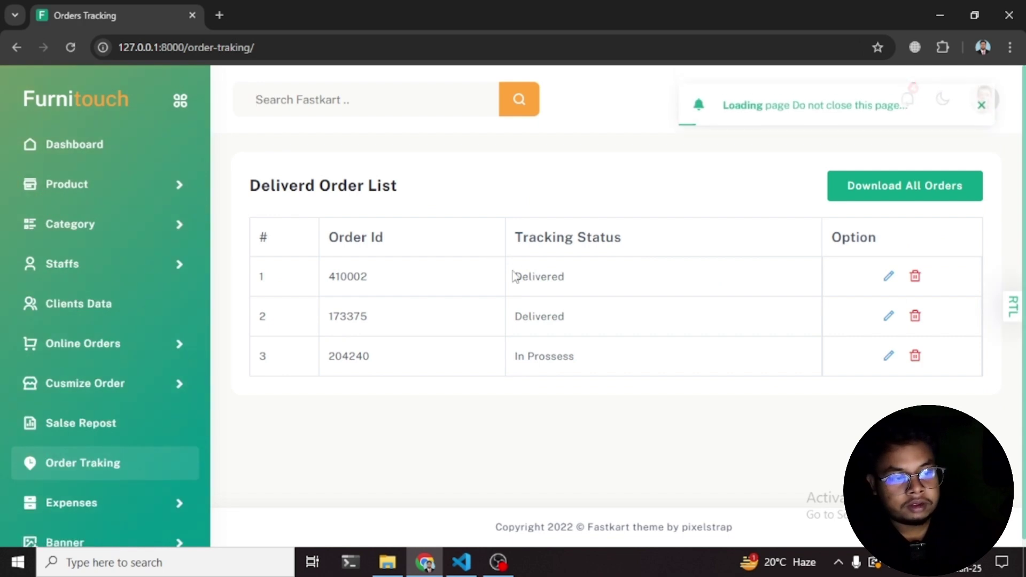
pyautogui.click(887, 279)
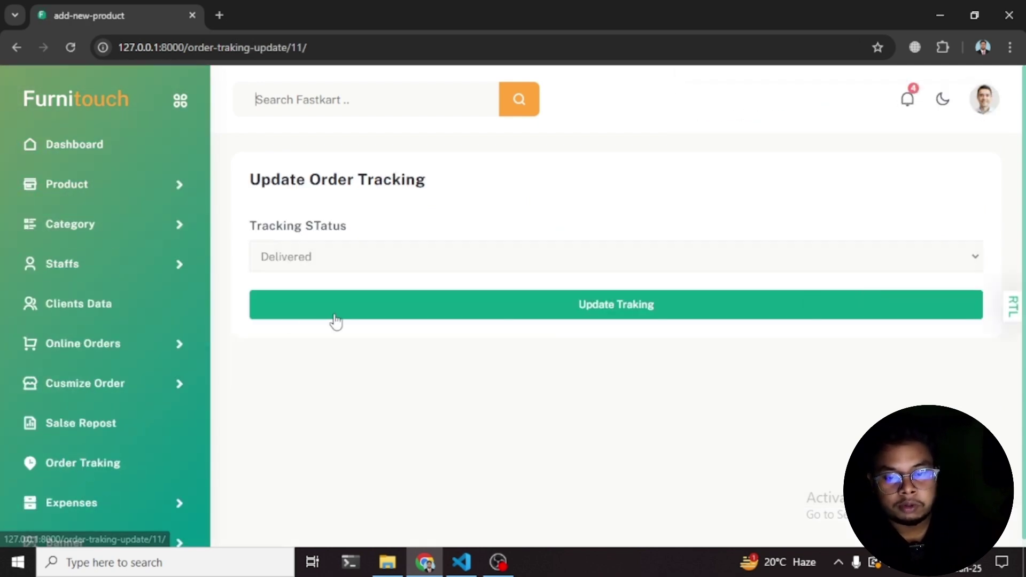
pyautogui.click(298, 259)
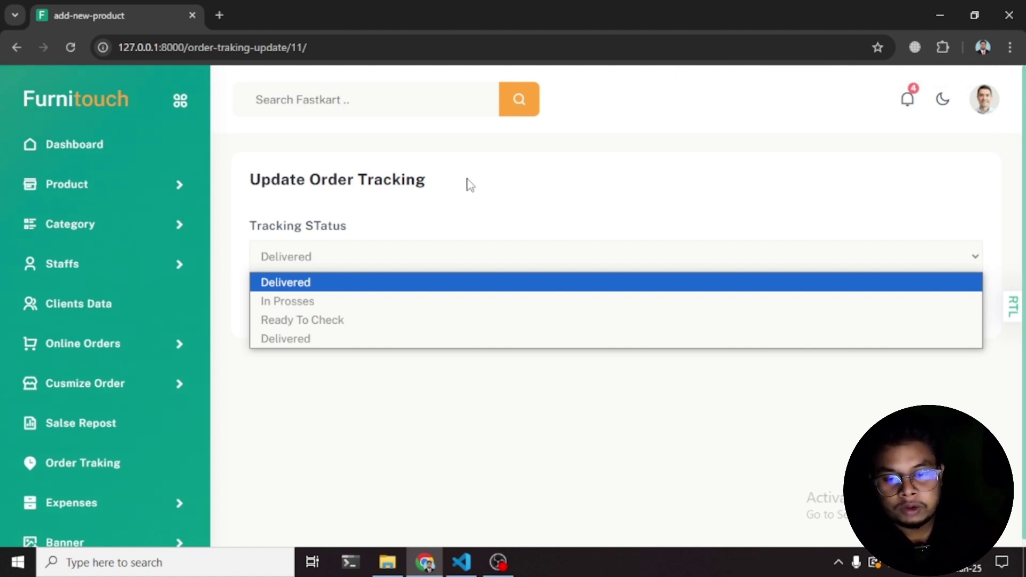
pyautogui.click(399, 209)
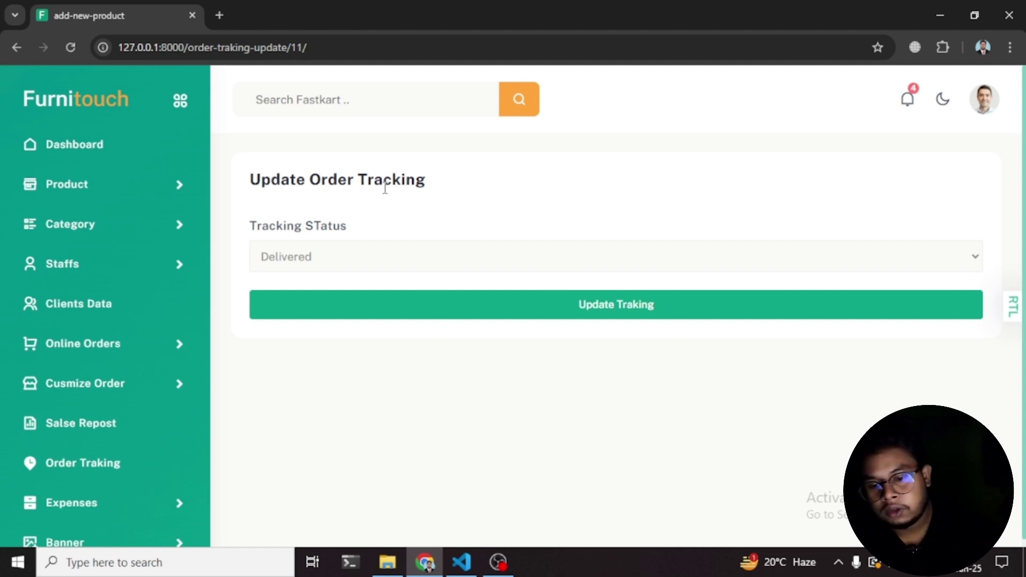
pyautogui.scroll(-2, 107, 353)
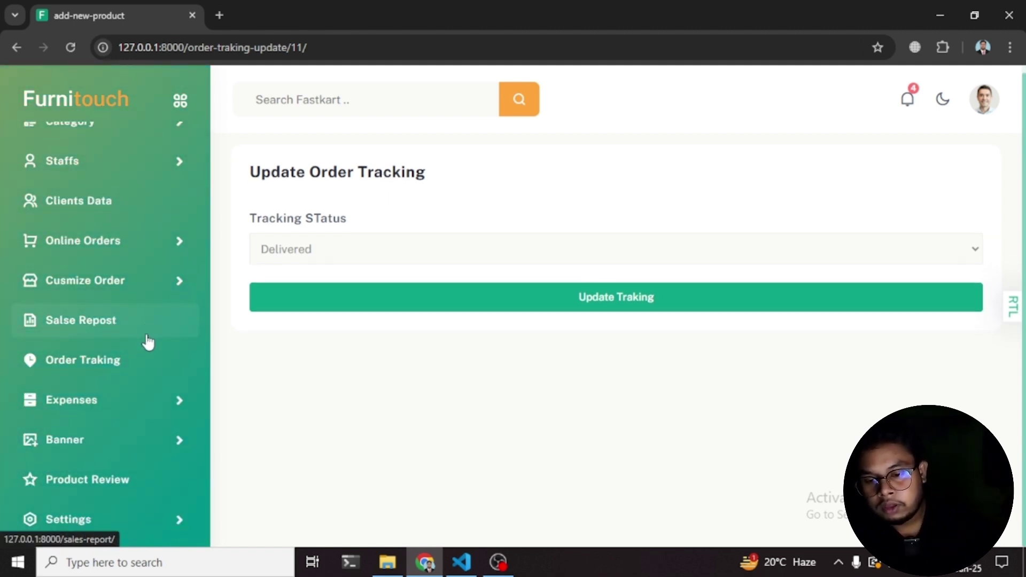
# - Expand and collapse the Expenses menu, then expand the Banner menu
pyautogui.click(110, 413)
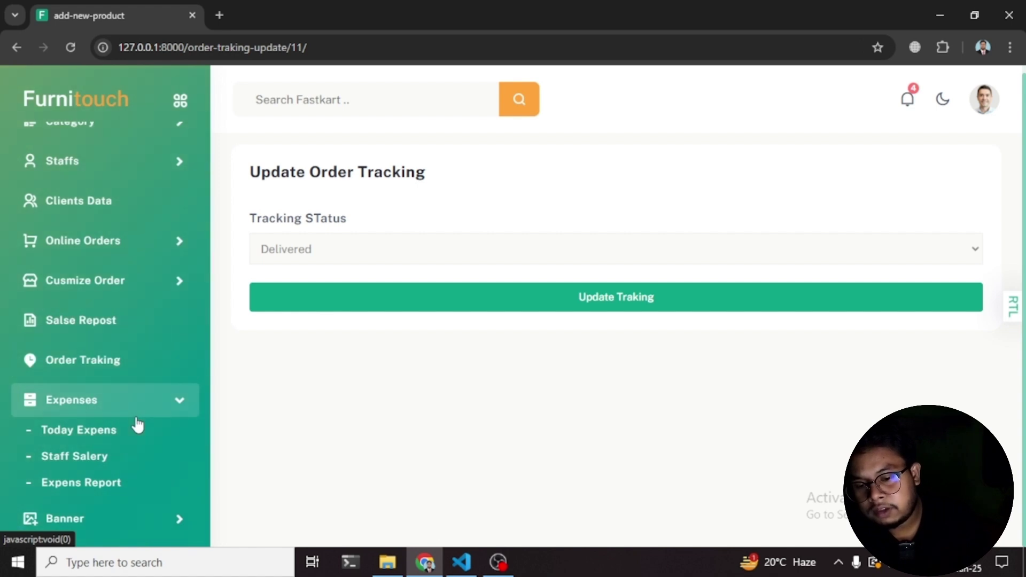
pyautogui.scroll(-2, 103, 374)
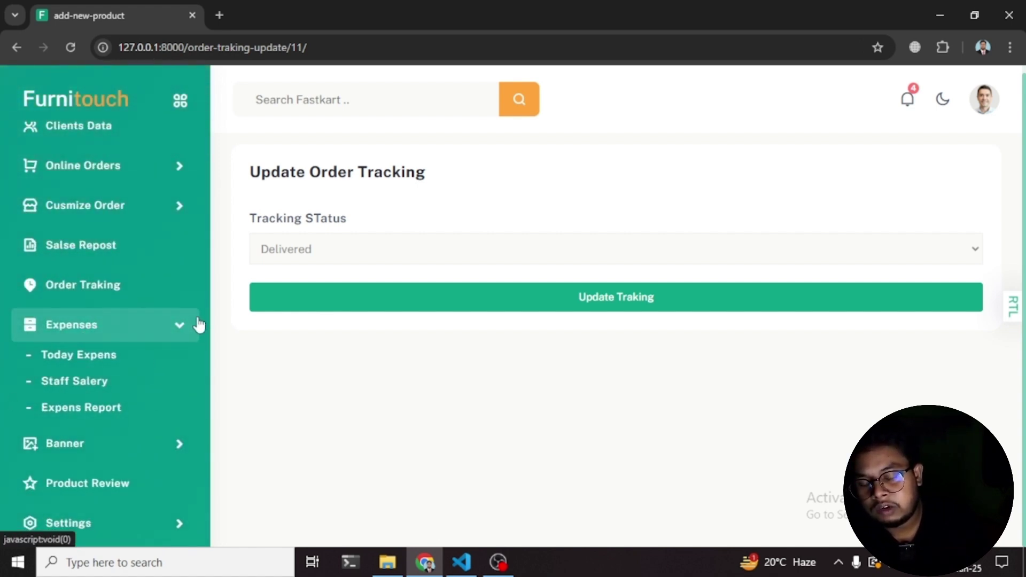
pyautogui.scroll(-1, 70, 401)
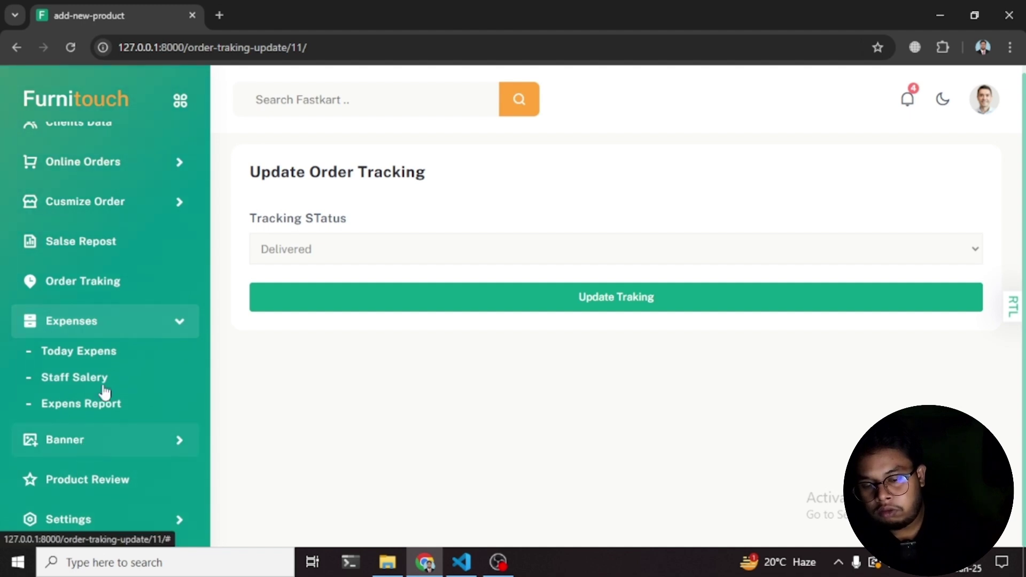
pyautogui.click(140, 318)
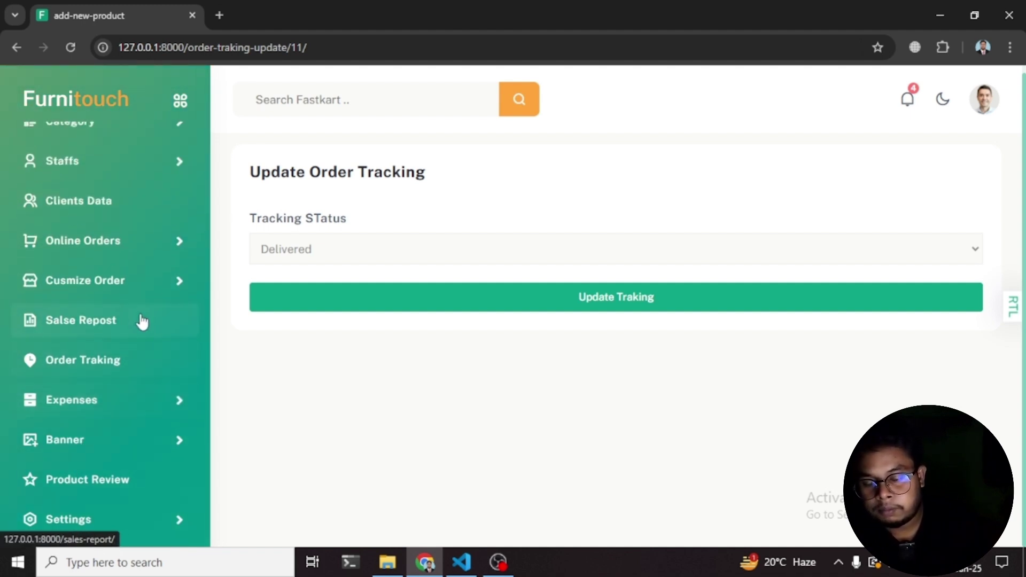
pyautogui.click(179, 450)
pyautogui.scroll(-1, 155, 416)
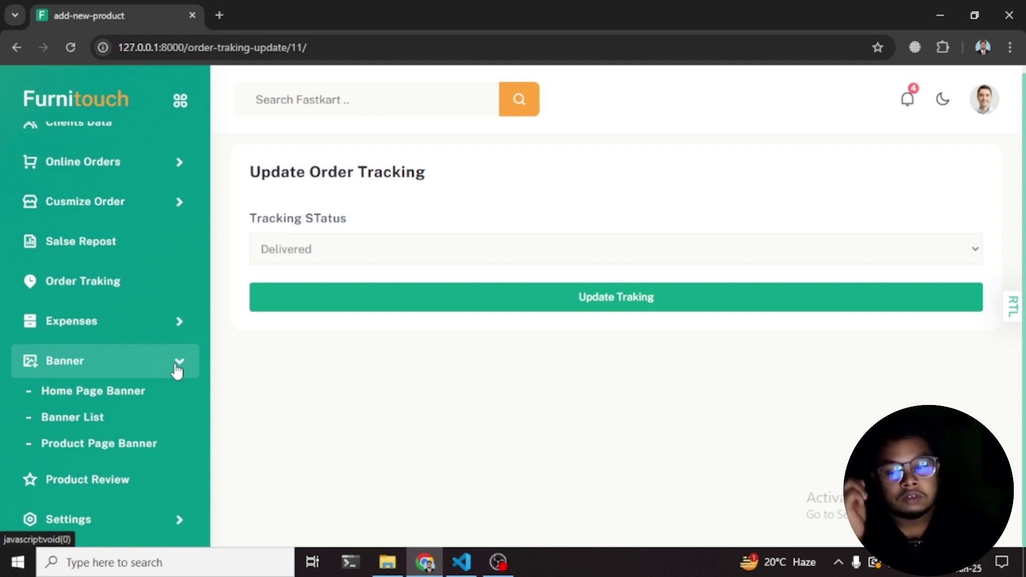
# - View the Banner List and Product Page Banner form, then the Product Review list for BD-6601
pyautogui.click(88, 416)
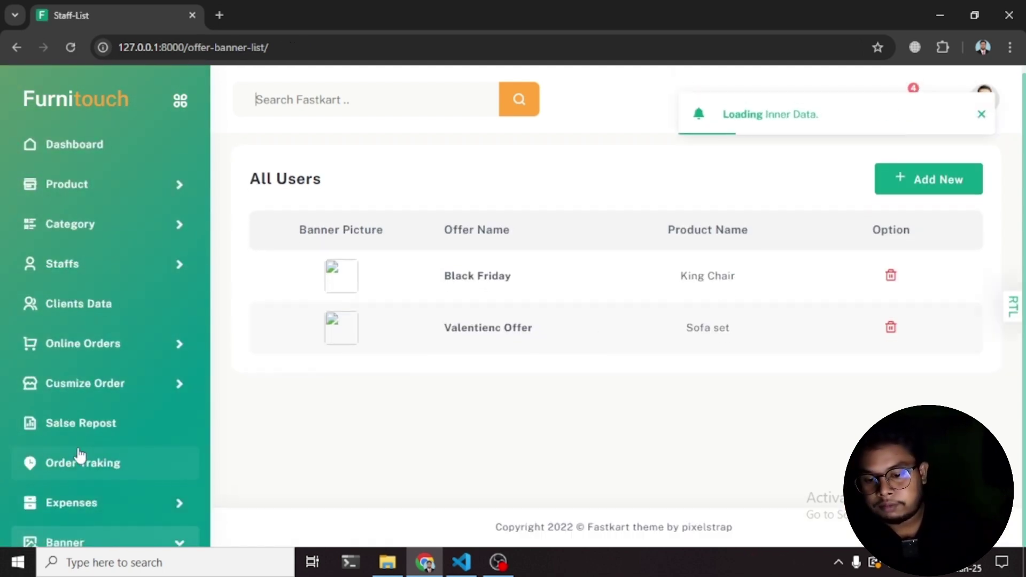
pyautogui.click(111, 440)
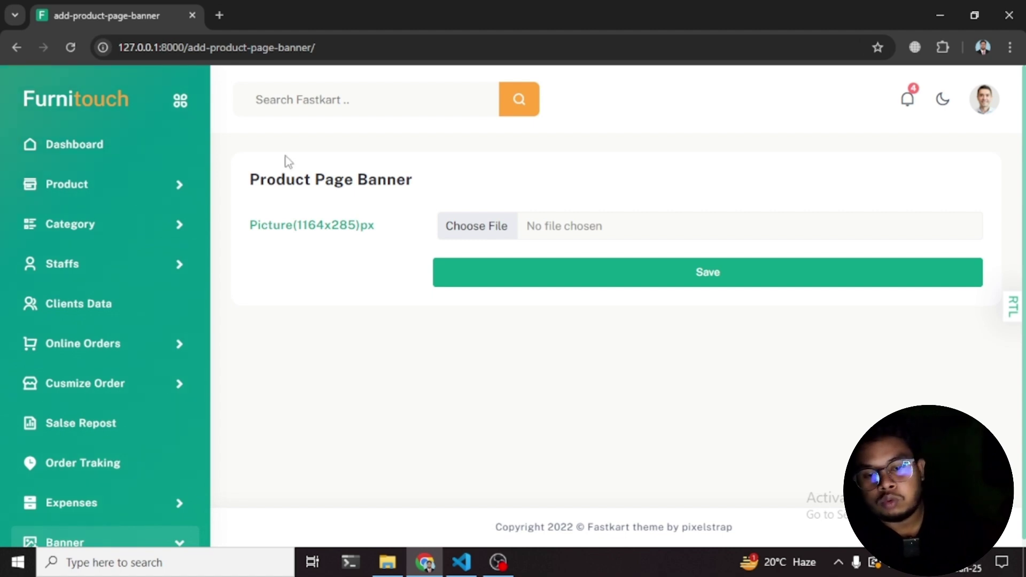
pyautogui.scroll(-3, 126, 281)
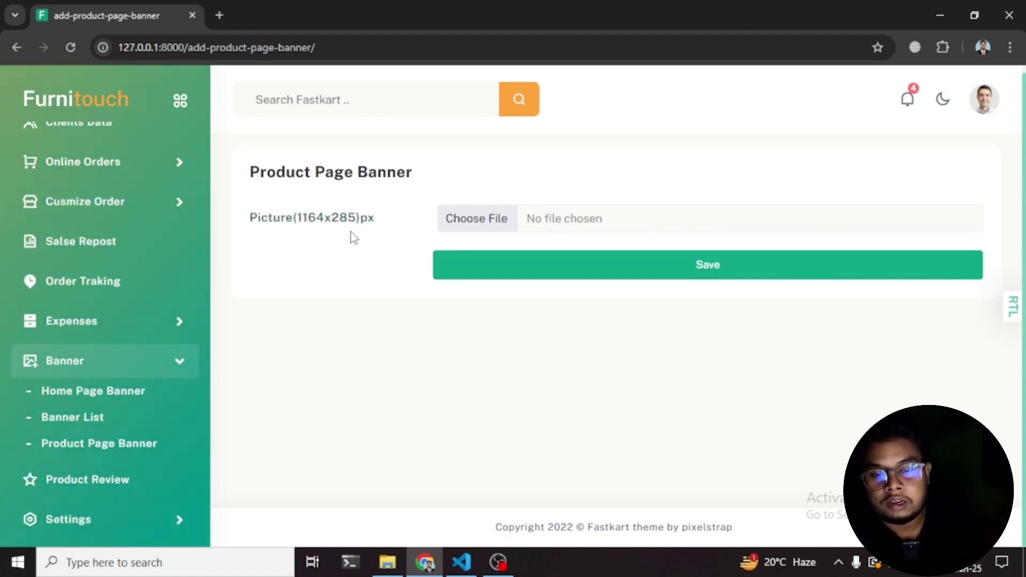
pyautogui.click(95, 477)
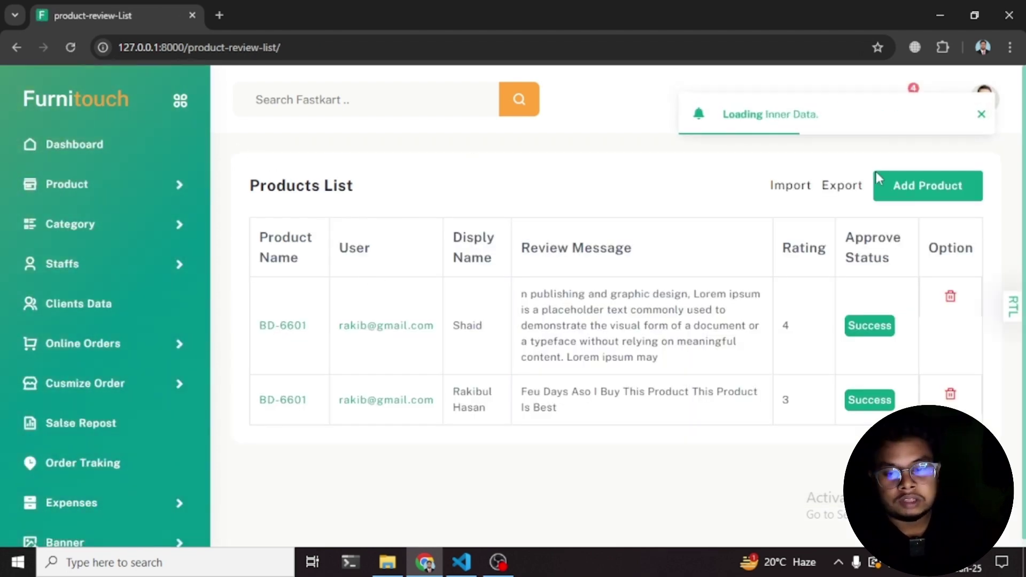
# - Return to the dashboard showing 517000 ৳ revenue, 12 orders, 13 products and 6 customers
pyautogui.scroll(3, 160, 438)
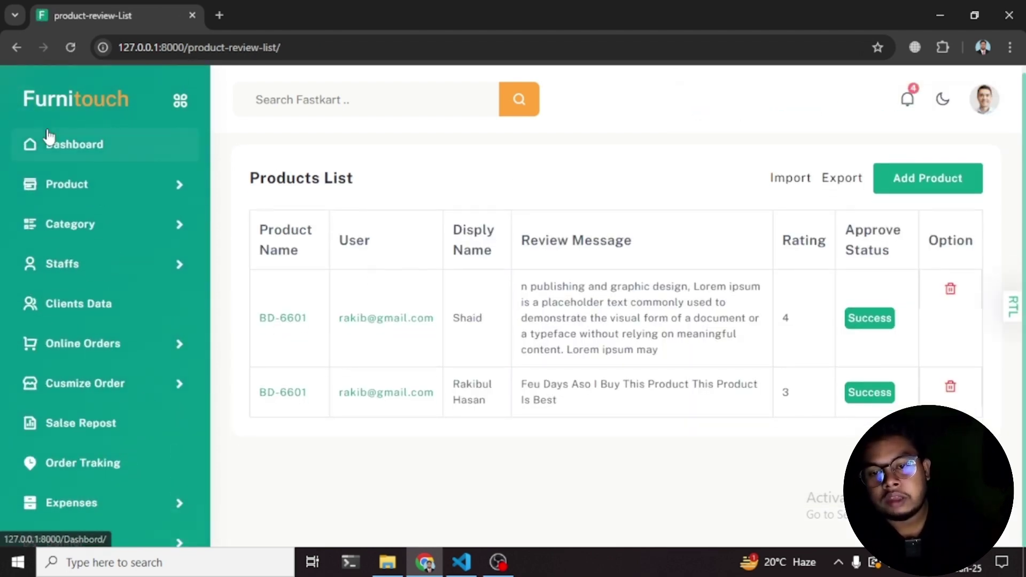
pyautogui.click(47, 138)
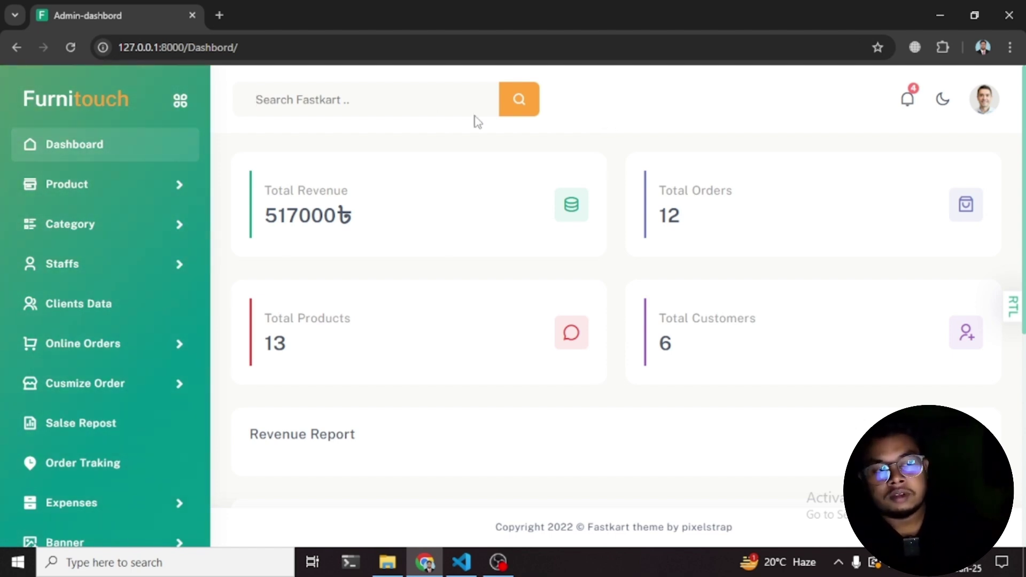
# - Log out of the admin account and log back in as the customer with the saved email and password
pyautogui.moveTo(989, 104)
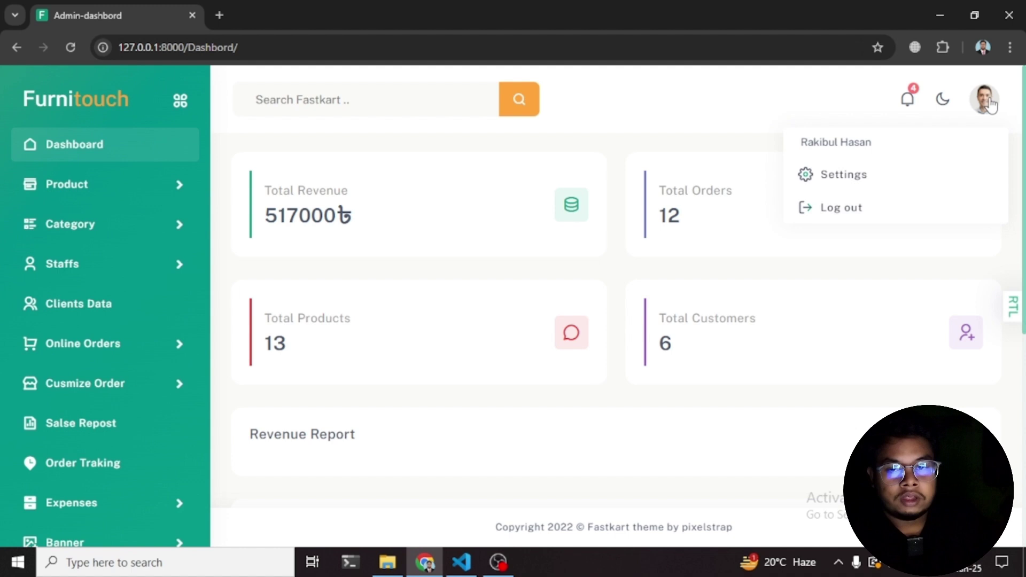
pyautogui.click(837, 212)
pyautogui.click(805, 107)
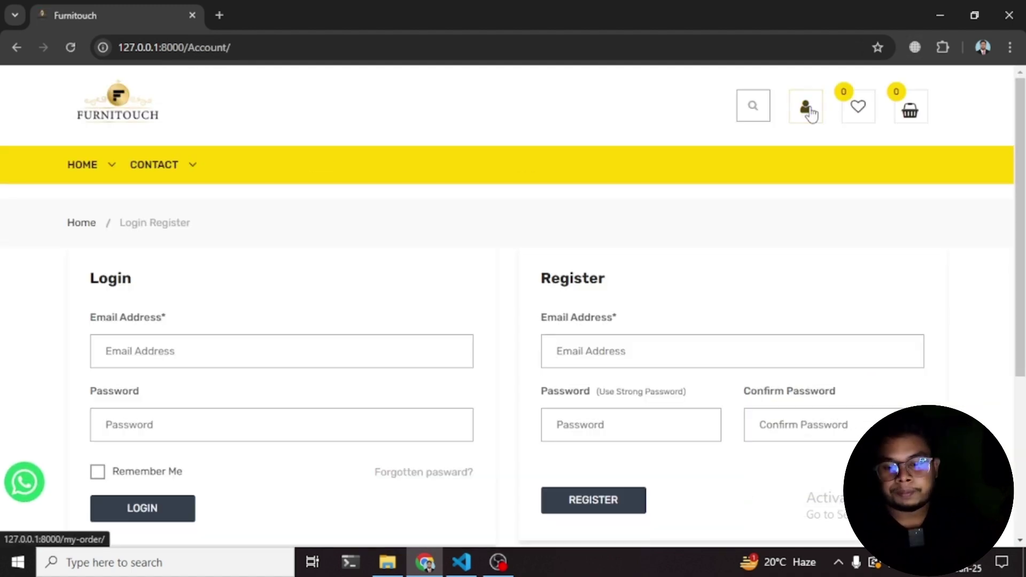
pyautogui.click(248, 347)
pyautogui.click(196, 469)
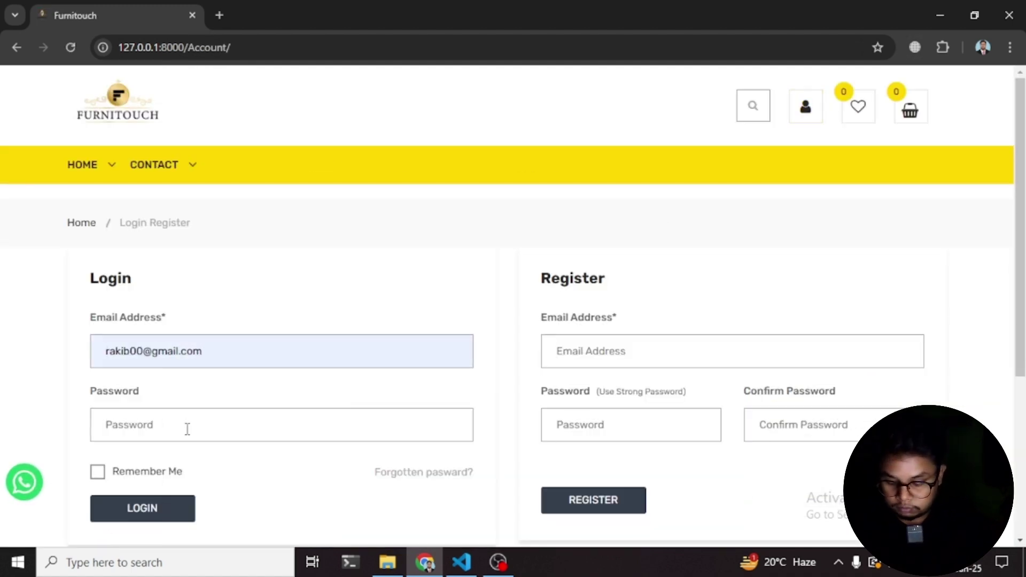
pyautogui.click(188, 427)
pyautogui.write('12345')
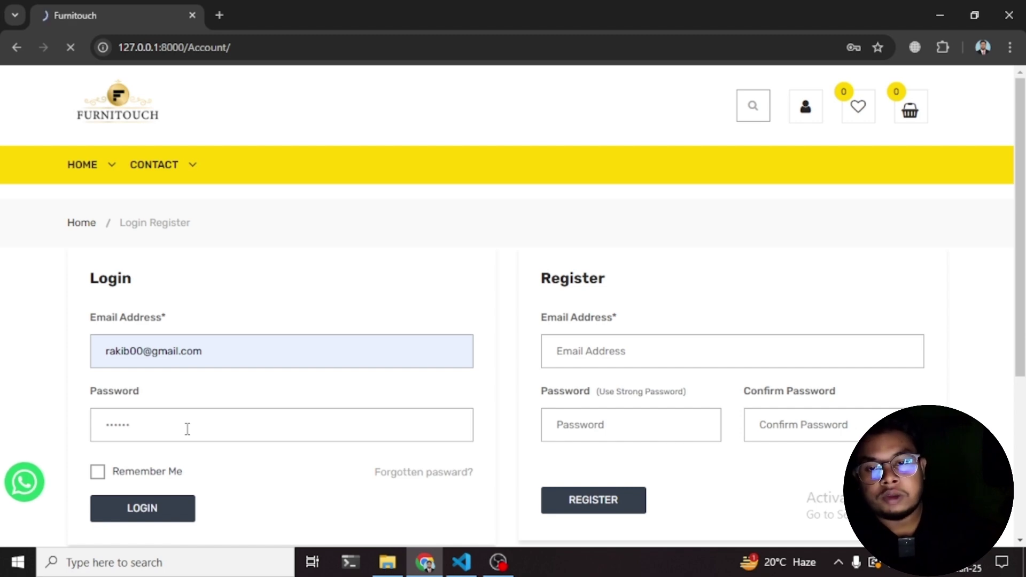
pyautogui.press('Return')
# - Open the customer's My Orders list and highlight the third order's Delivered status
pyautogui.click(813, 105)
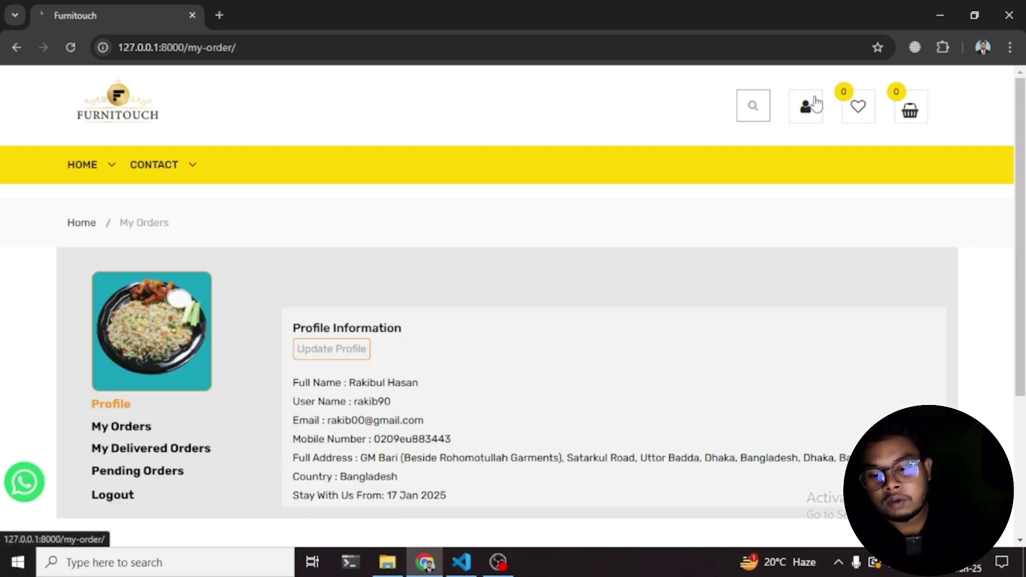
pyautogui.click(120, 426)
pyautogui.scroll(-4, 813, 361)
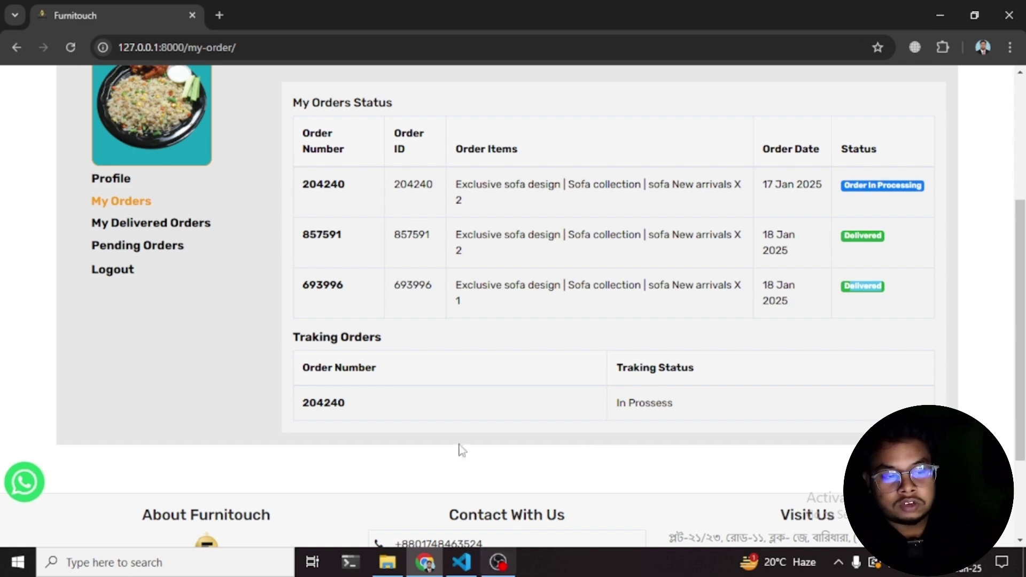
pyautogui.doubleClick(848, 286)
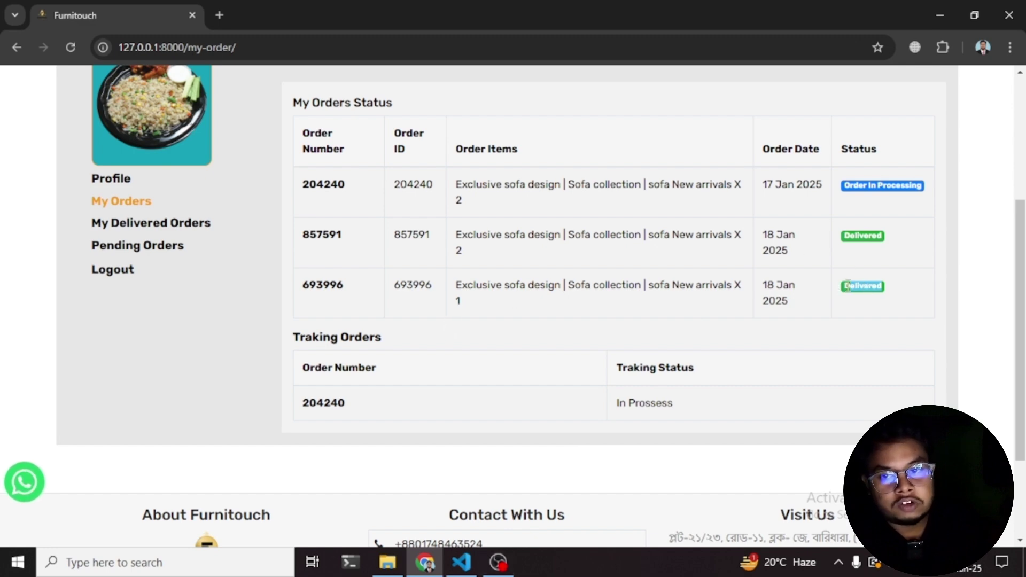
# - Reload and reopen My Orders to confirm the 18 Jan 2025 sofa order shows Delivered
pyautogui.click(65, 45)
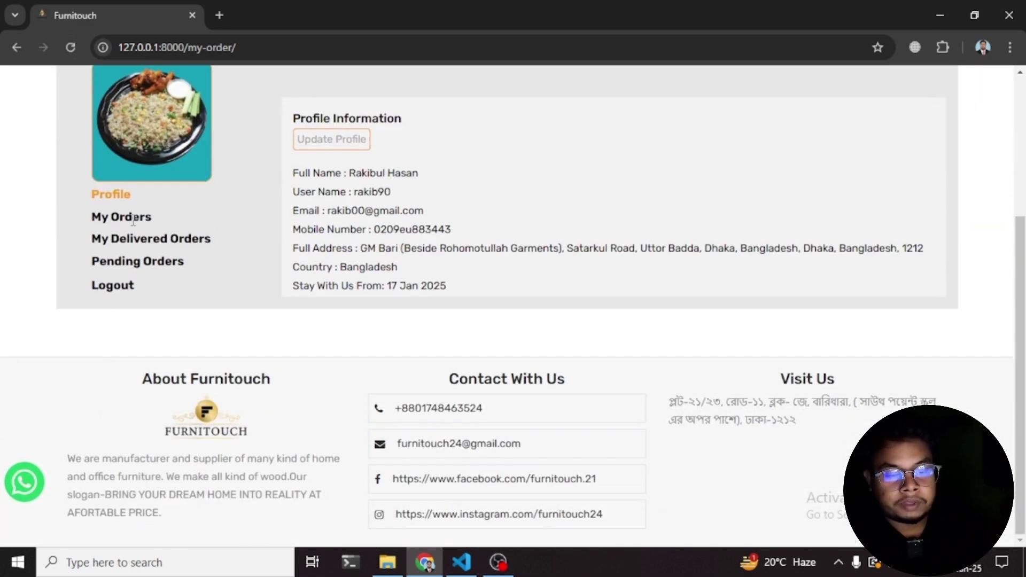
pyautogui.click(132, 218)
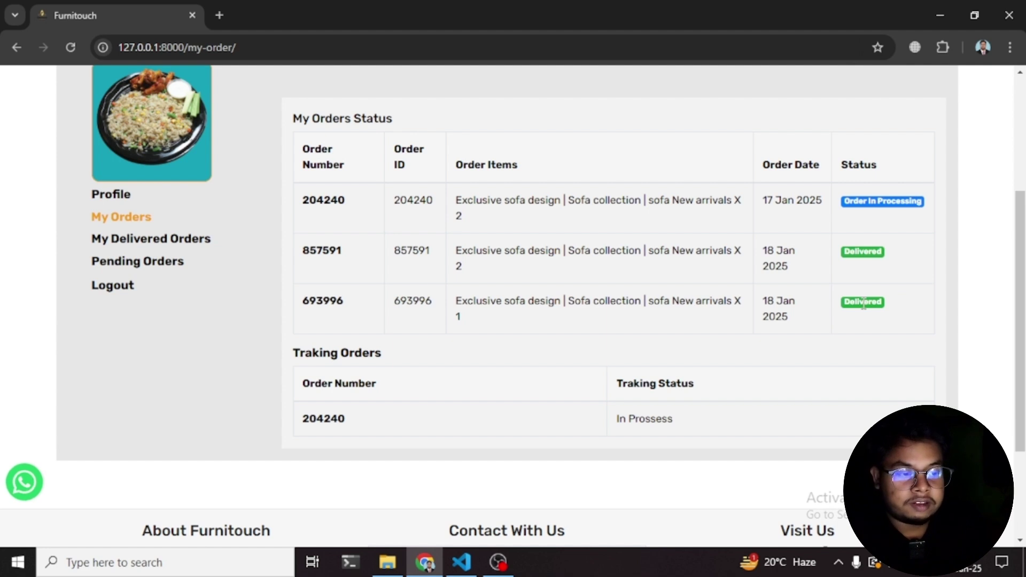
pyautogui.scroll(4, 120, 501)
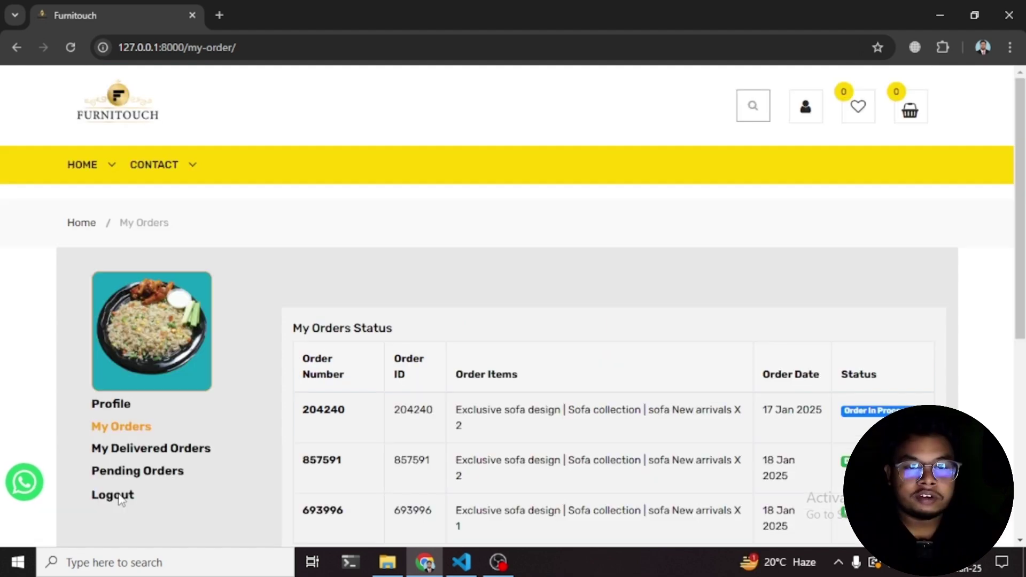